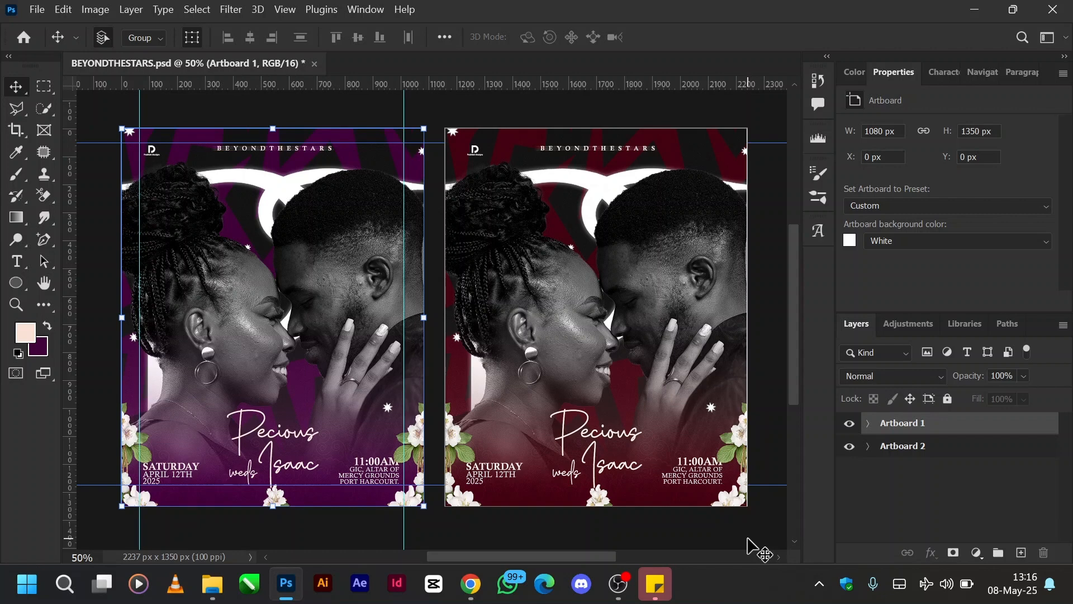
# Step: Hide Artboard 2 and expand Artboard 1 to list its layers
pyautogui.click(849, 446)
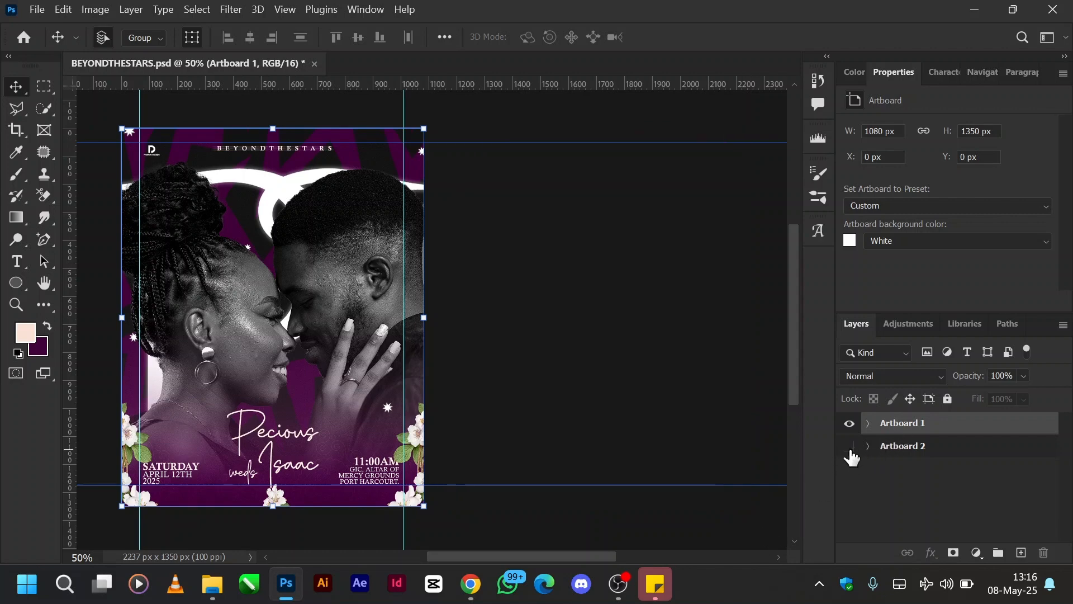
pyautogui.moveTo(541, 562); pyautogui.dragTo(487, 561)
pyautogui.click(868, 423)
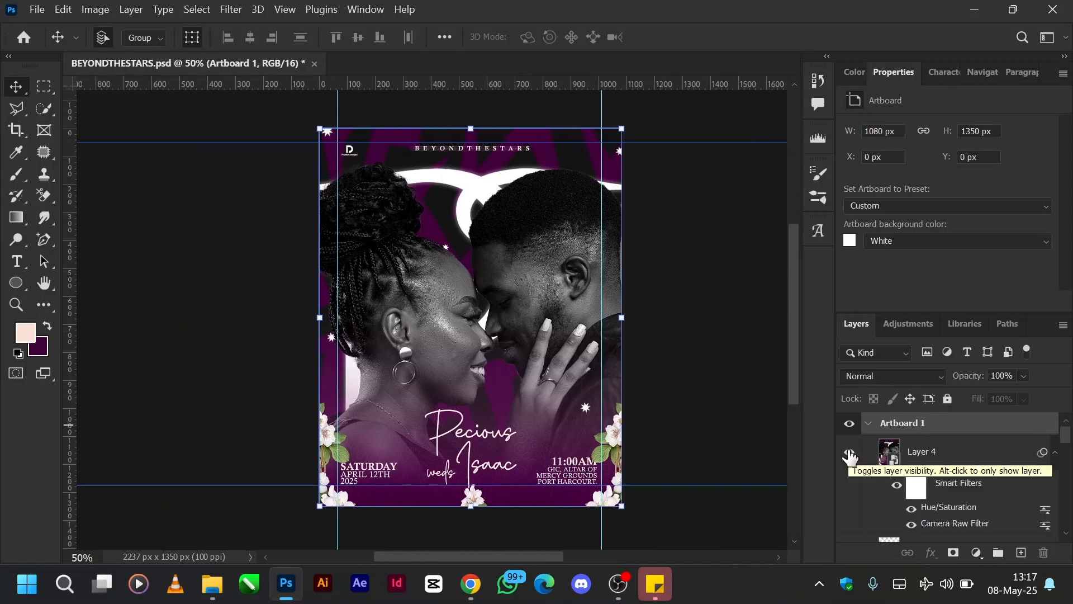
# Step: Hide all layers inside Artboard 1 and show only the dark red Color Fill 1 layer
pyautogui.scroll(-4, 849, 528)
pyautogui.scroll(-6, 848, 520)
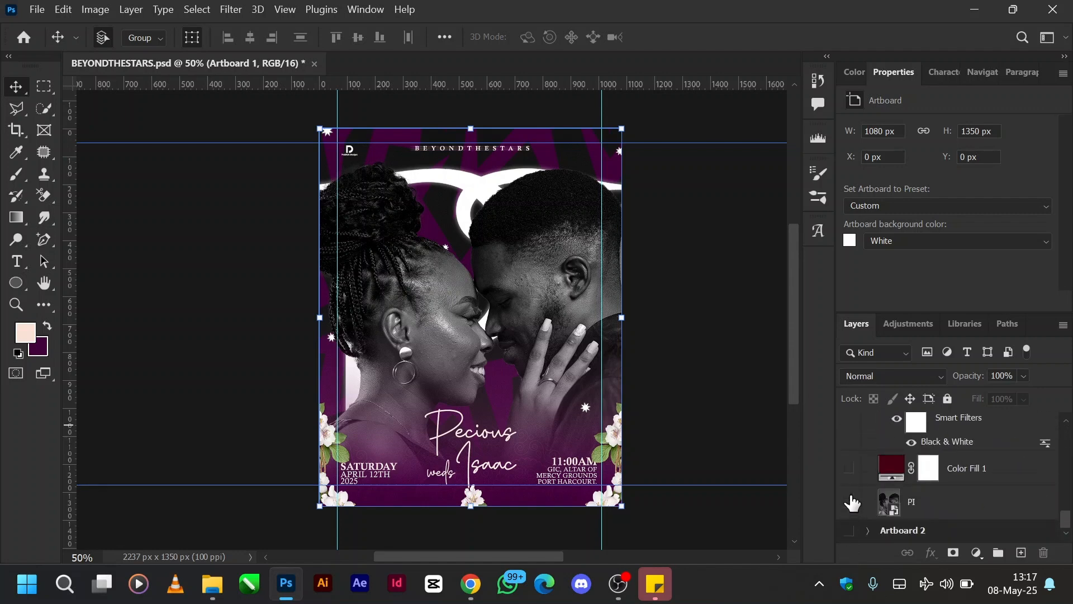
pyautogui.click(851, 501)
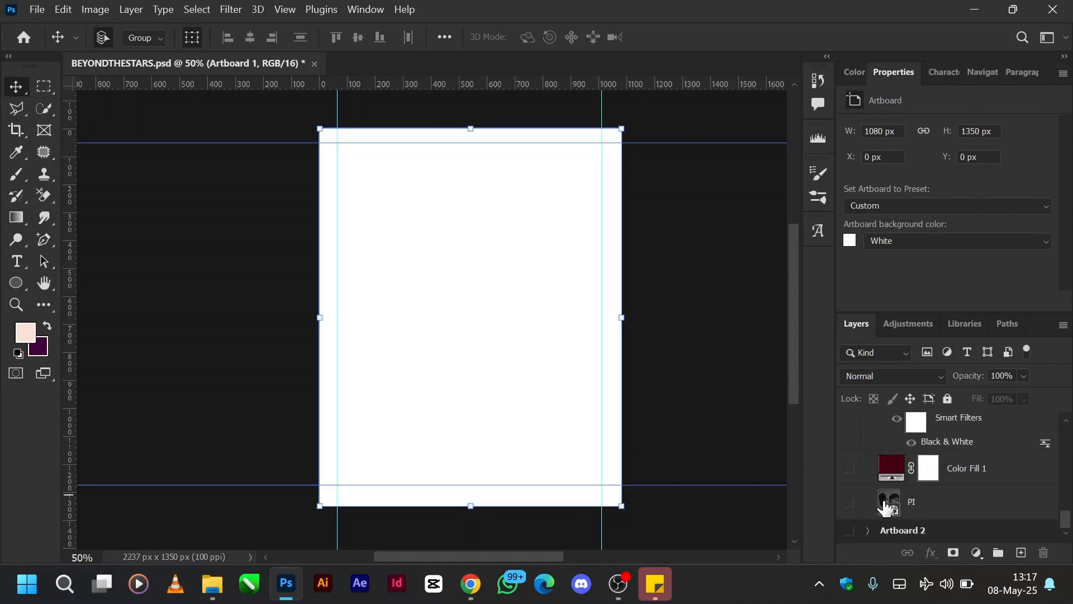
pyautogui.click(849, 471)
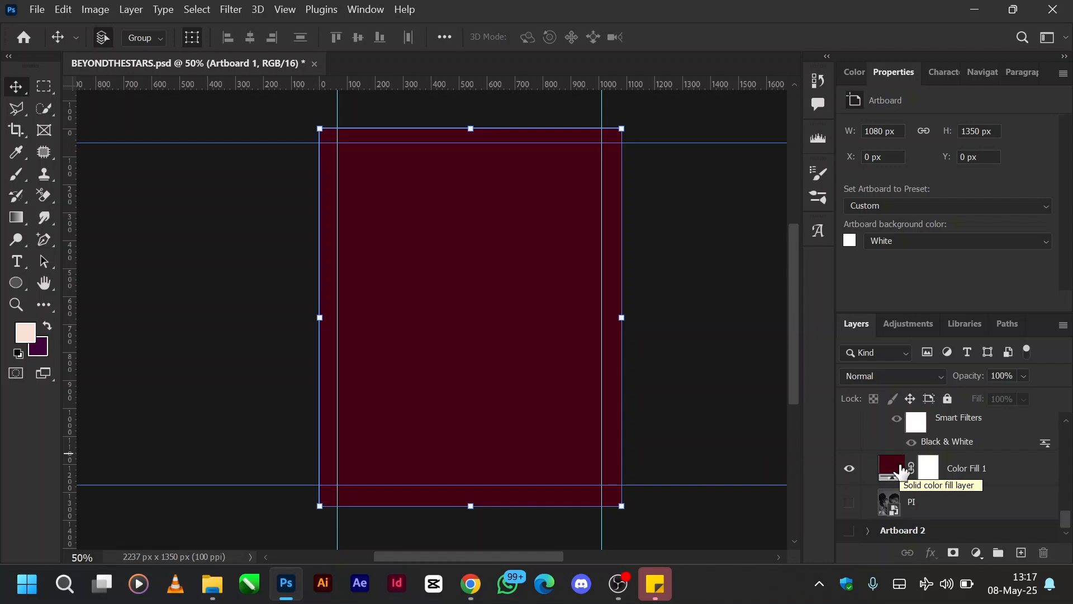
# Step: Show the Jagged bg pattern layer and unlock it
pyautogui.scroll(1, 894, 473)
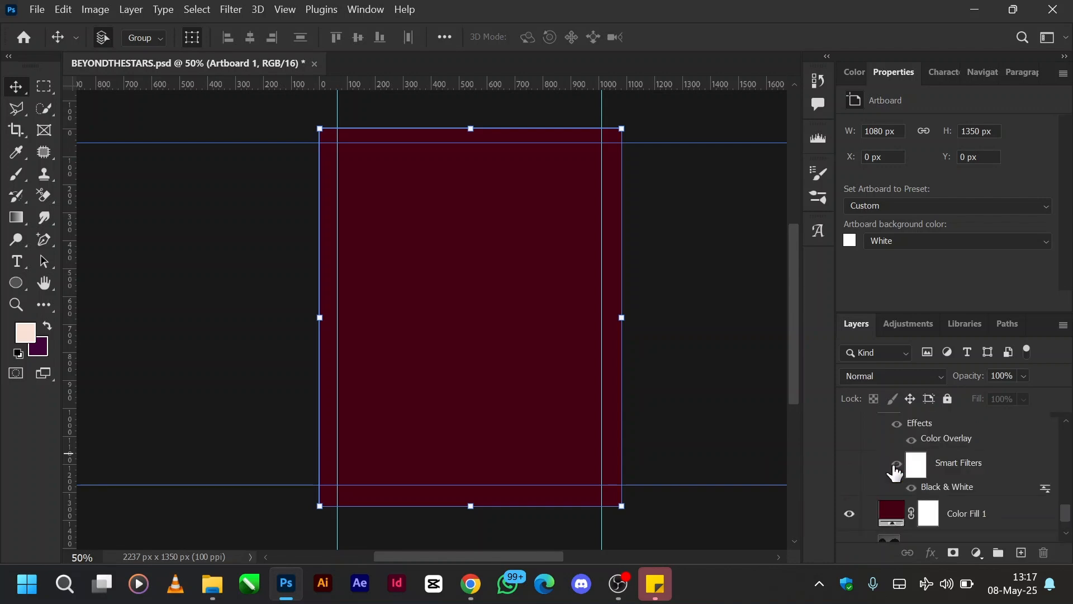
pyautogui.scroll(2, 893, 471)
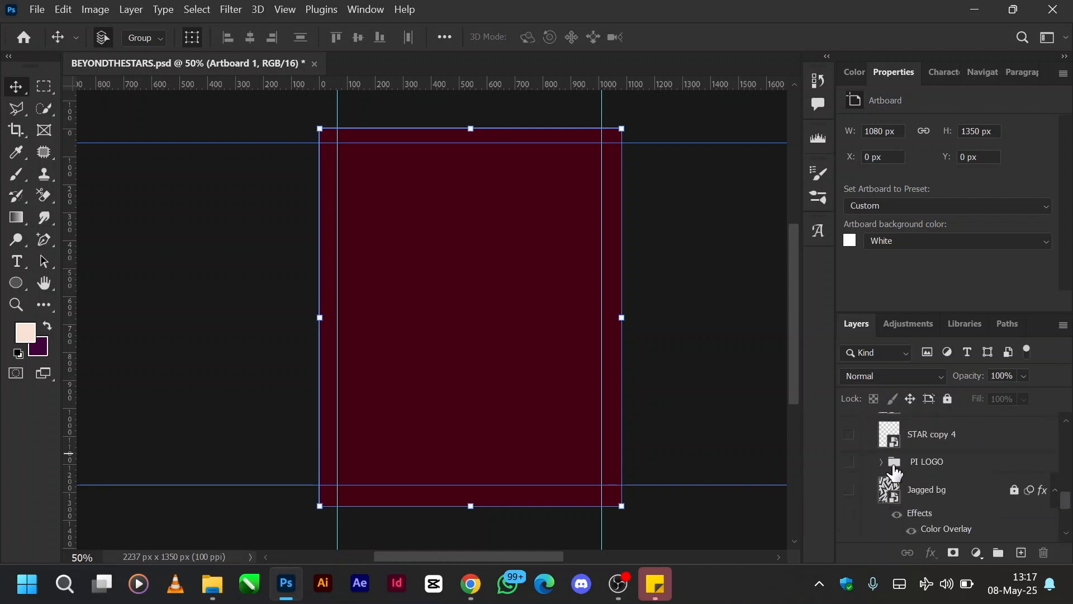
pyautogui.click(852, 493)
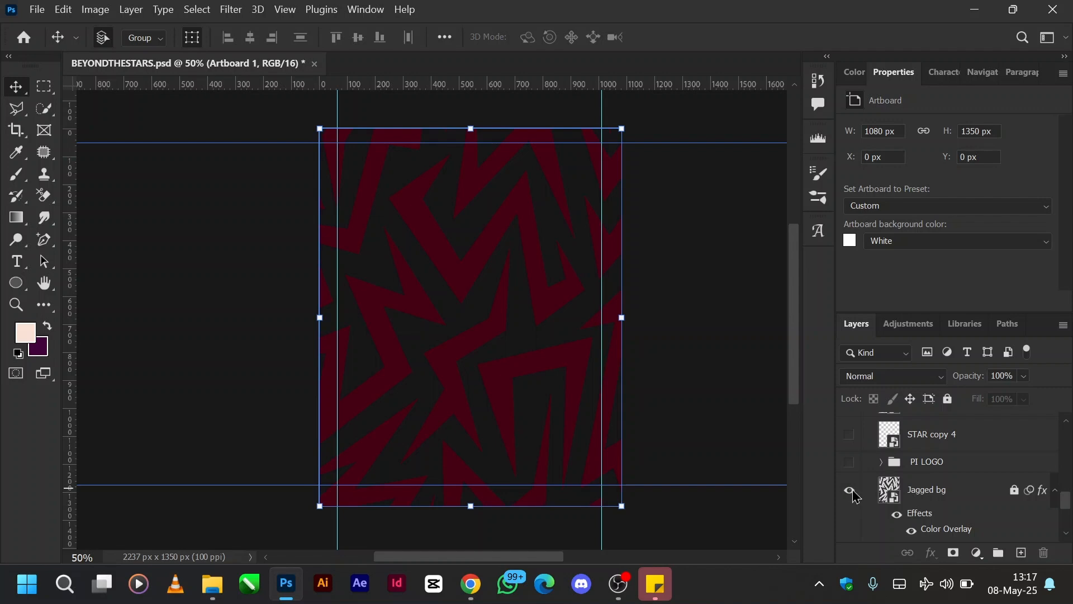
pyautogui.click(950, 500)
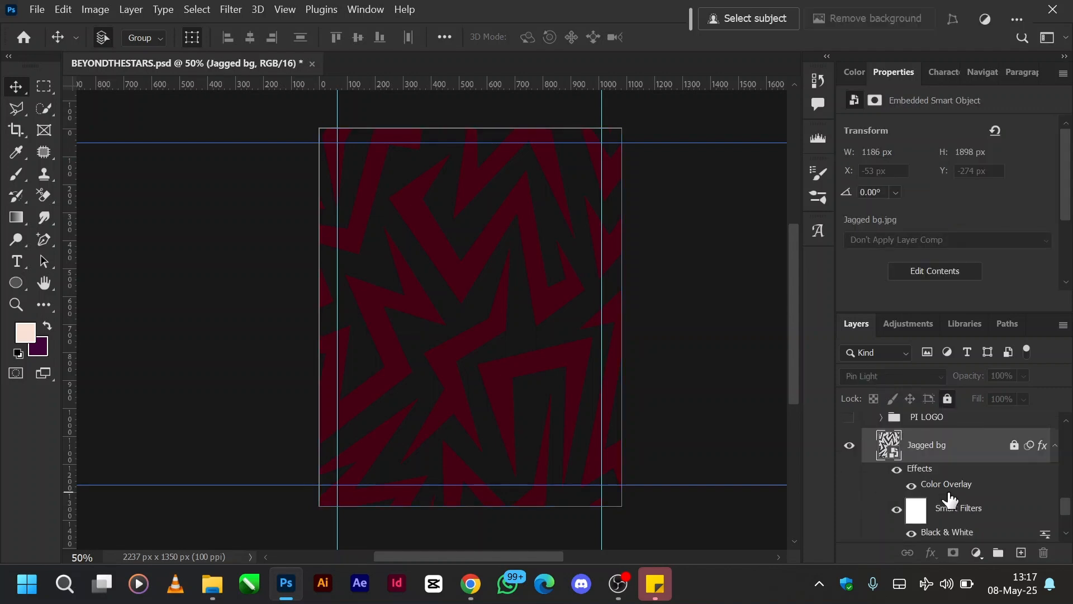
pyautogui.click(1019, 448)
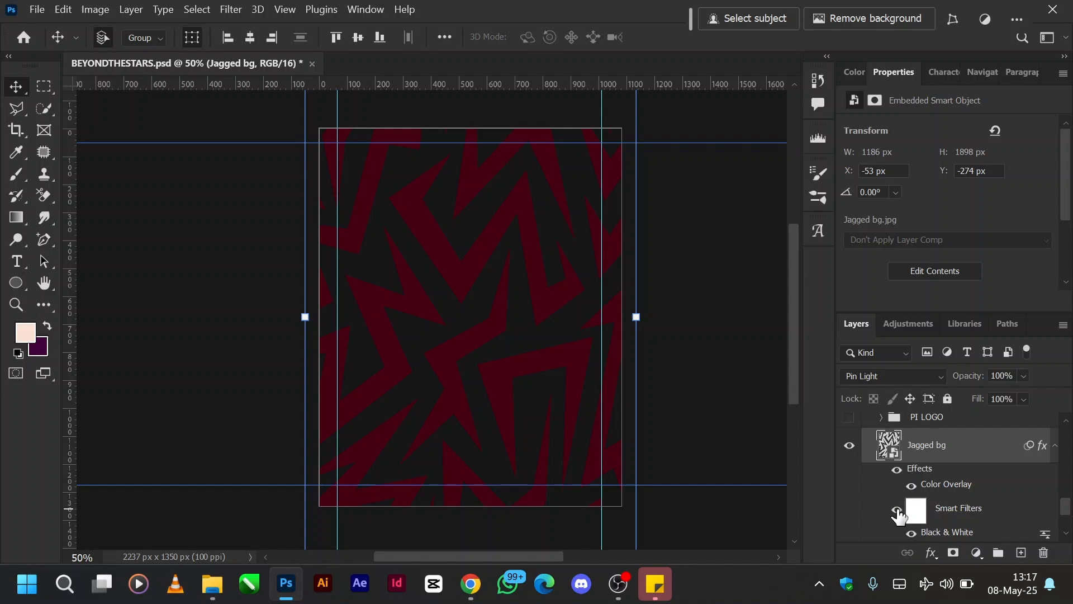
# Step: Turn off the Jagged bg layer's effects and smart filters, try the Normal blend mode, and undo the blend mode change
pyautogui.click(898, 469)
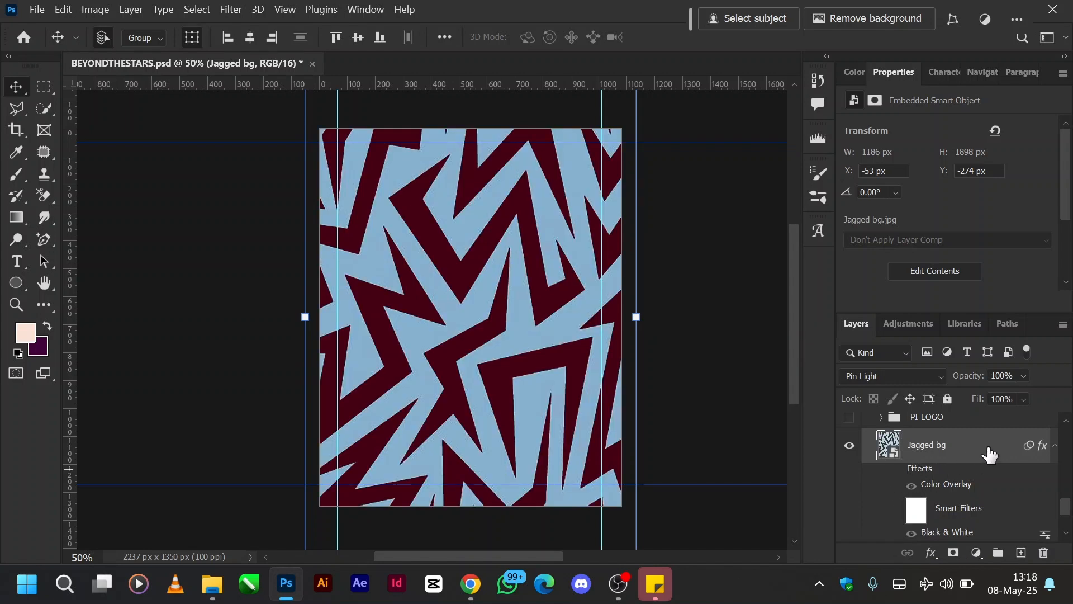
pyautogui.click(921, 378)
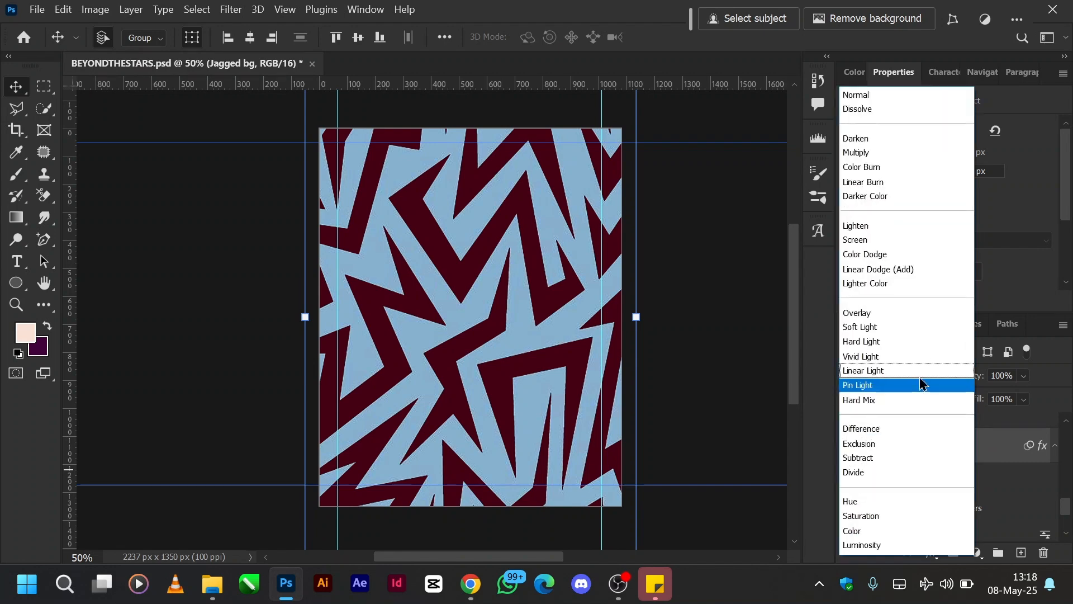
pyautogui.click(874, 96)
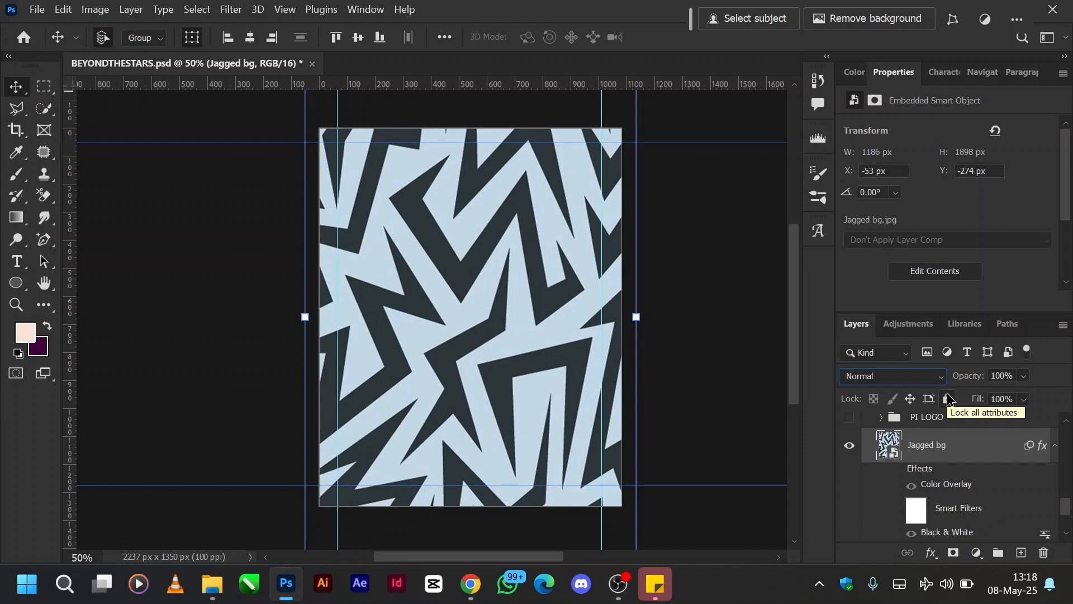
pyautogui.hotkey('ctrl', 'z')
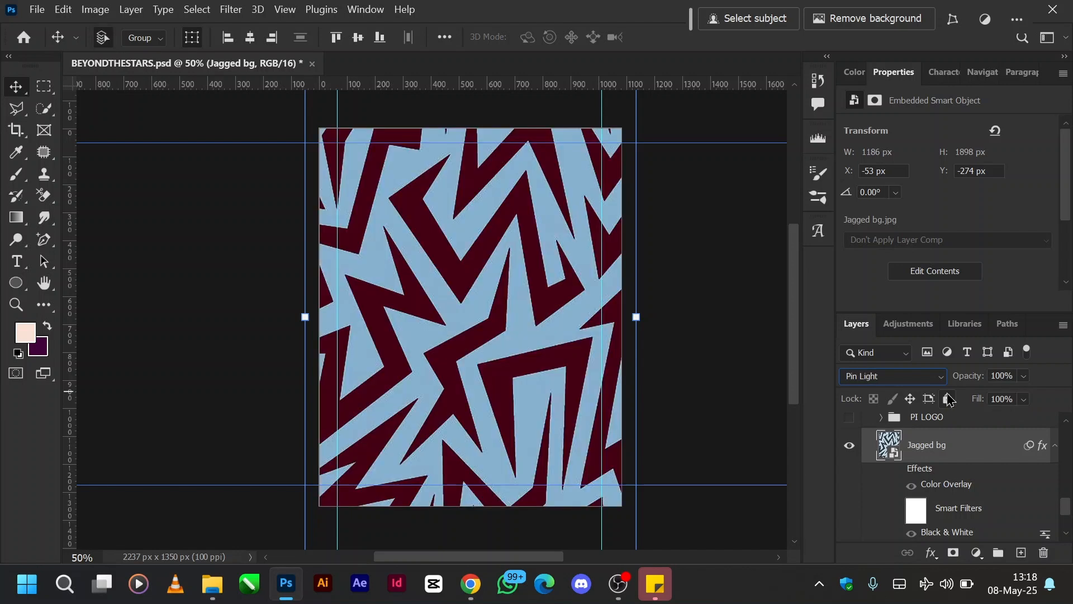
# Step: Restore the Jagged bg layer's effects and smart filters, comparing the pattern with and without its Color Overlay
pyautogui.click(896, 486)
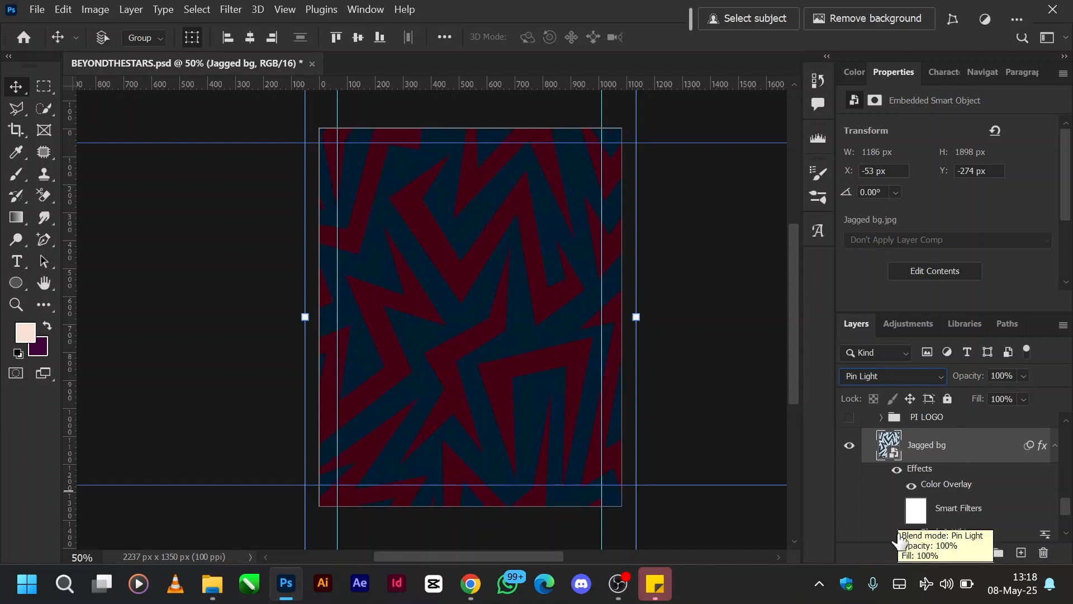
pyautogui.hotkey('ctrl', '/')
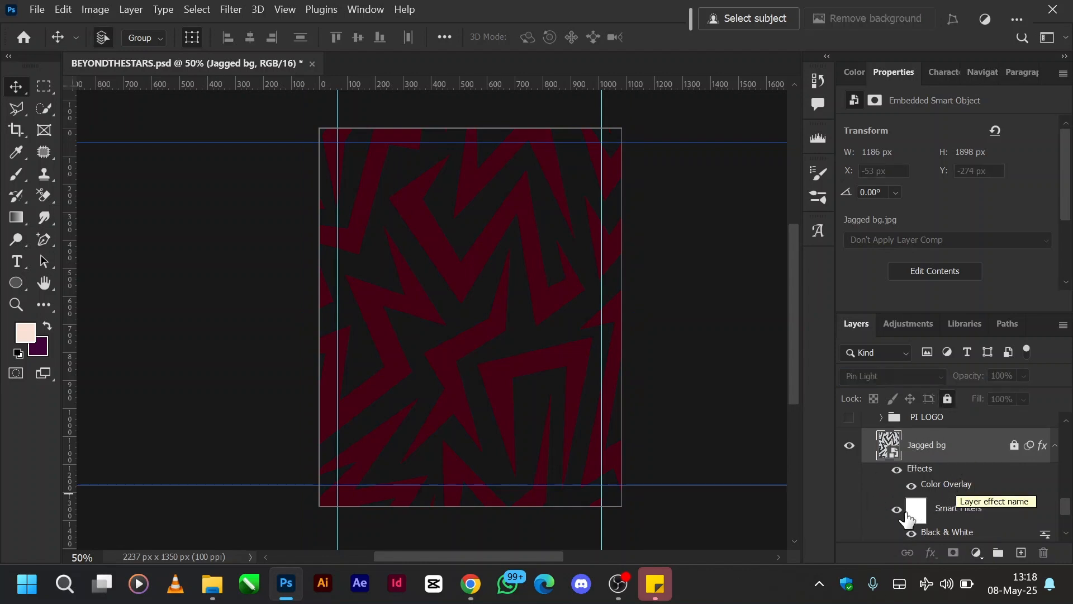
pyautogui.click(897, 469)
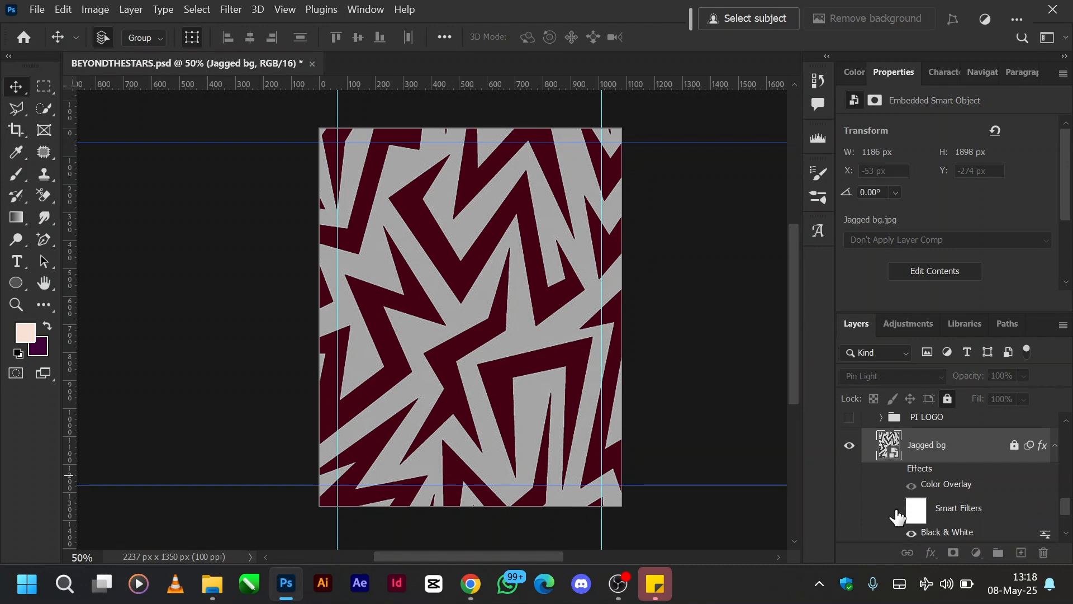
pyautogui.click(1016, 446)
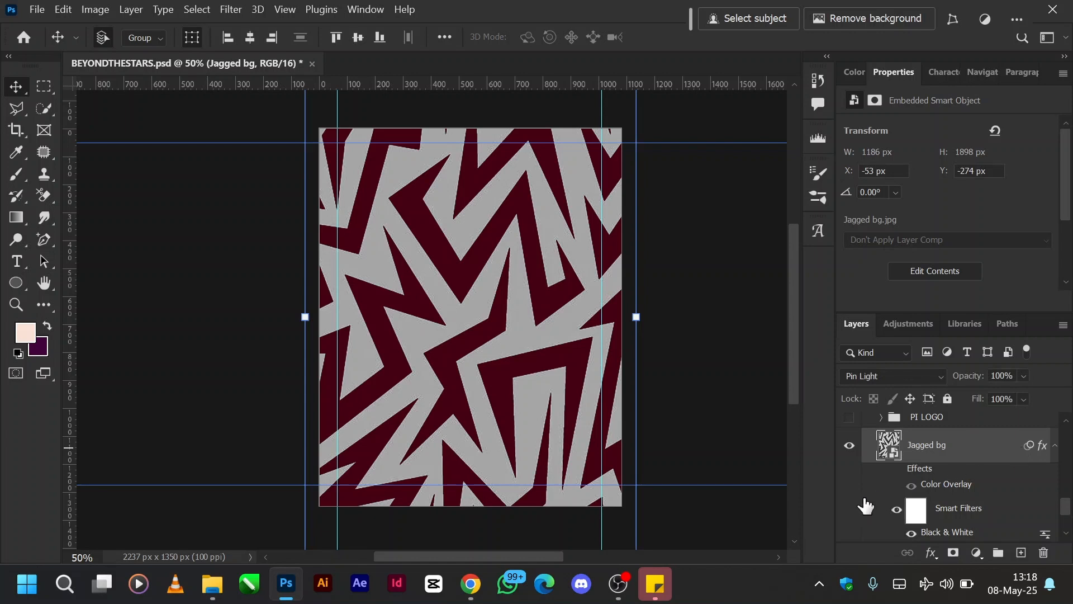
pyautogui.click(898, 469)
# Step: Compare the Jagged bg layer in Normal and Pin Light blend modes, and try moving the pattern before undoing the move
pyautogui.click(915, 381)
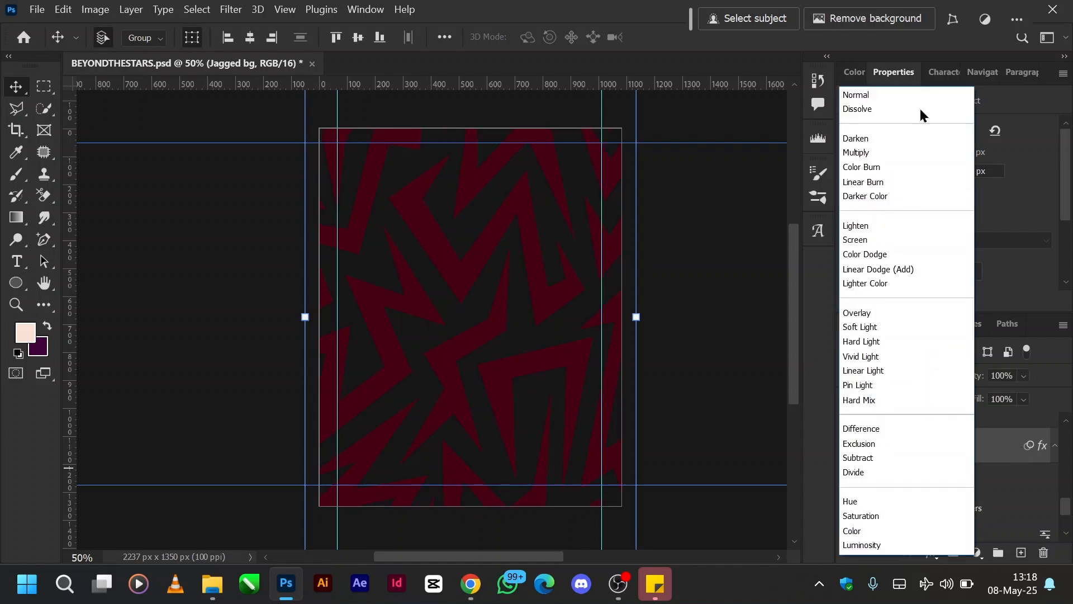
pyautogui.click(882, 101)
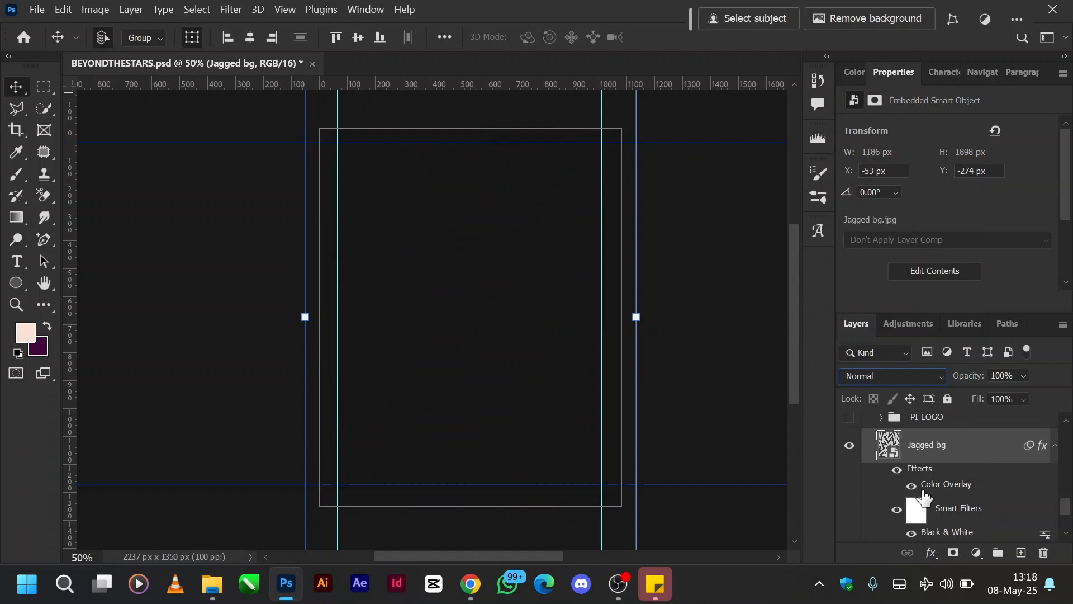
pyautogui.click(908, 377)
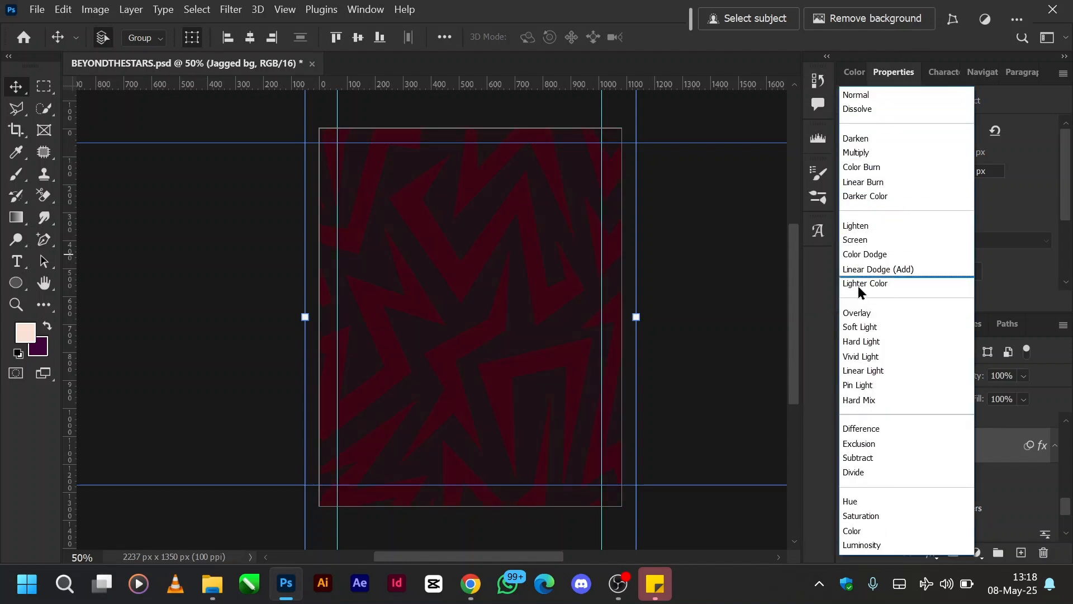
pyautogui.click(868, 386)
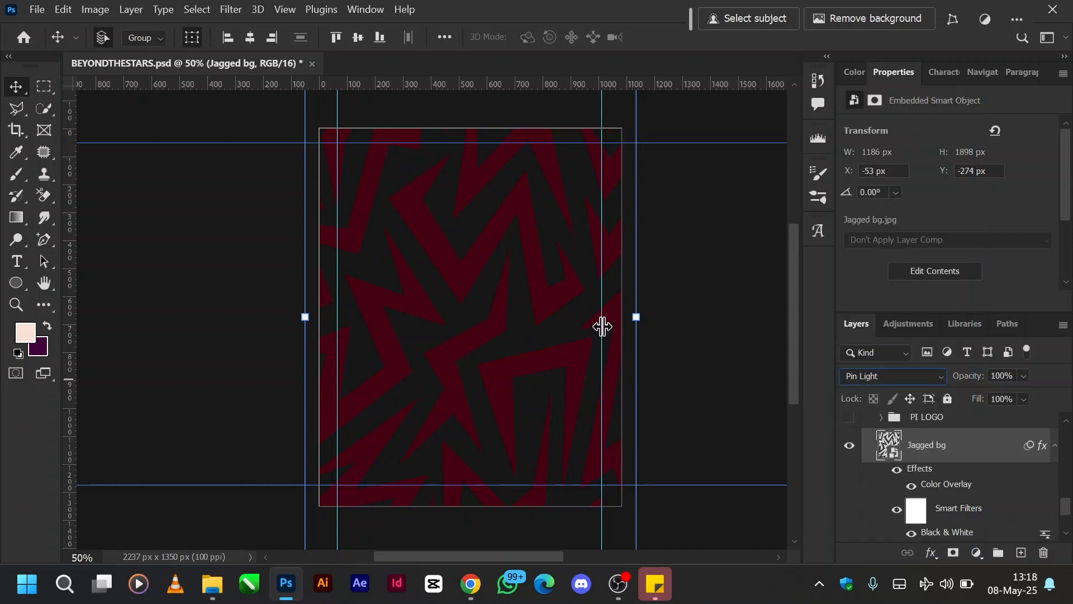
pyautogui.moveTo(530, 242); pyautogui.dragTo(445, 398)
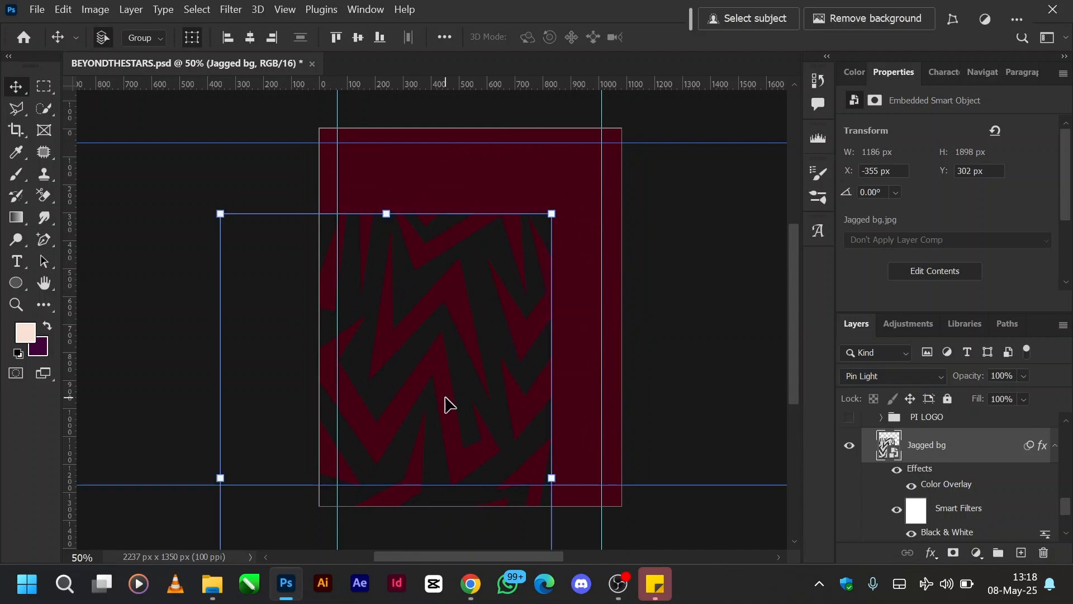
pyautogui.hotkey('ctrl', 'z')
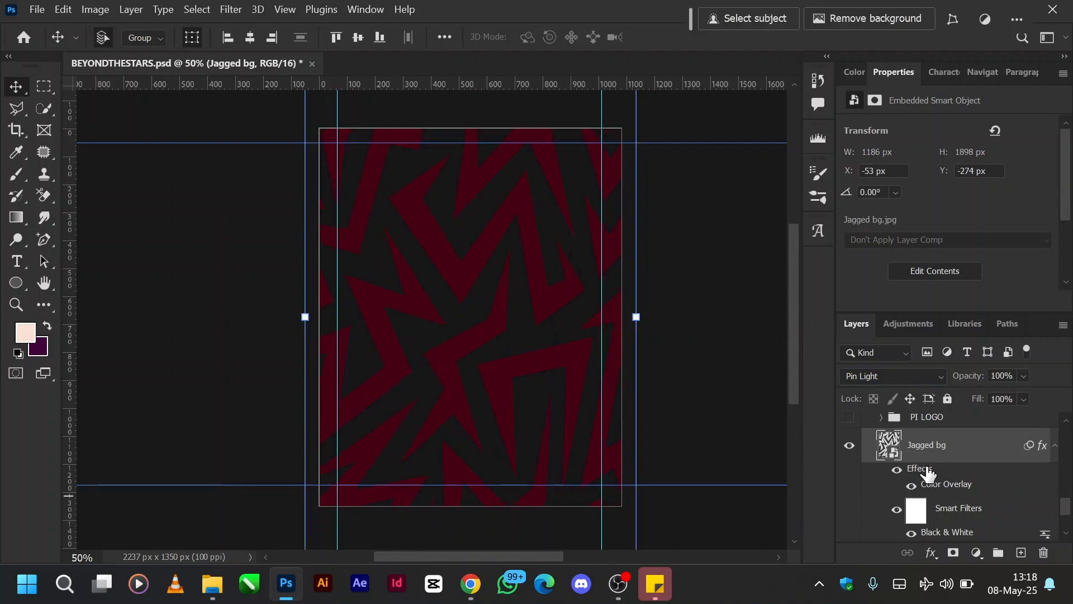
# Step: Show the PI LOGO group and expand it to select its PI LOGOMARKc layer
pyautogui.scroll(1, 928, 474)
pyautogui.click(850, 463)
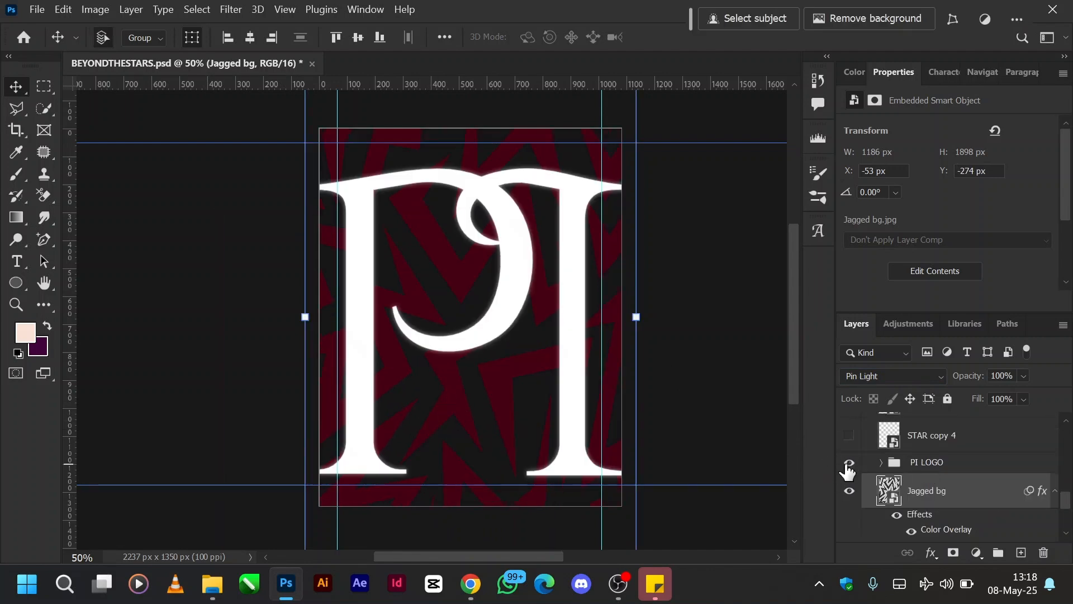
pyautogui.click(880, 463)
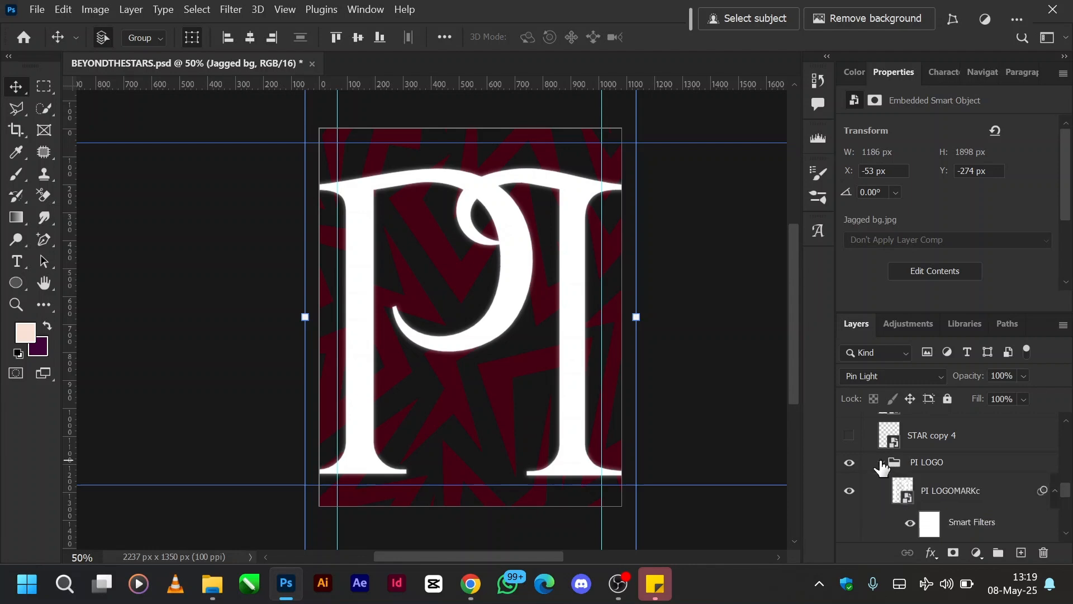
pyautogui.click(938, 495)
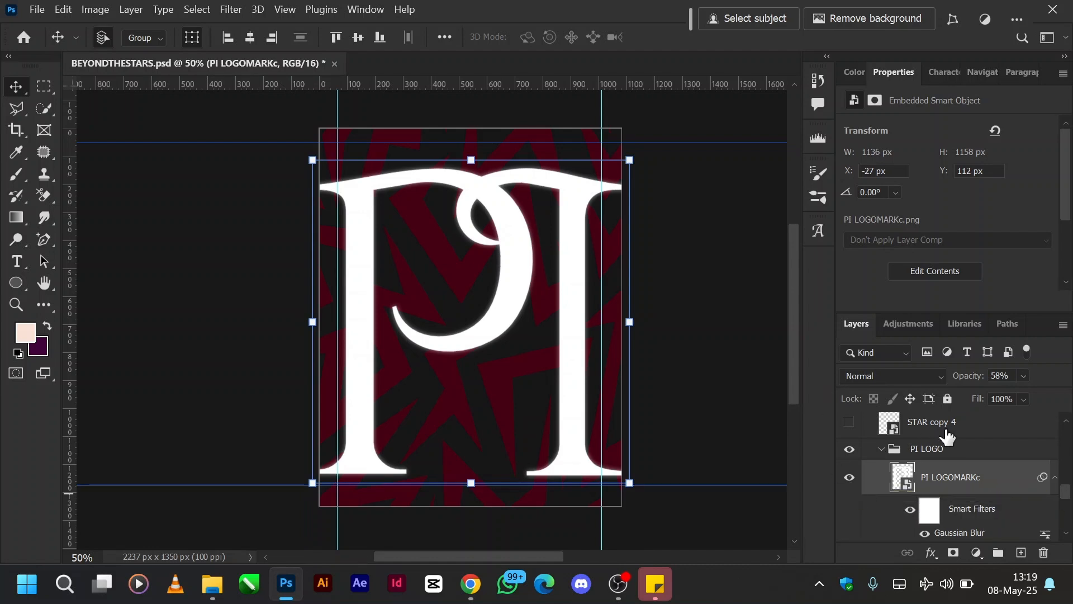
# Step: Compare the logo with and without the blurred PI LOGOMARKc layer, and check the PI LOGOMARKc copy layer
pyautogui.scroll(-2, 962, 505)
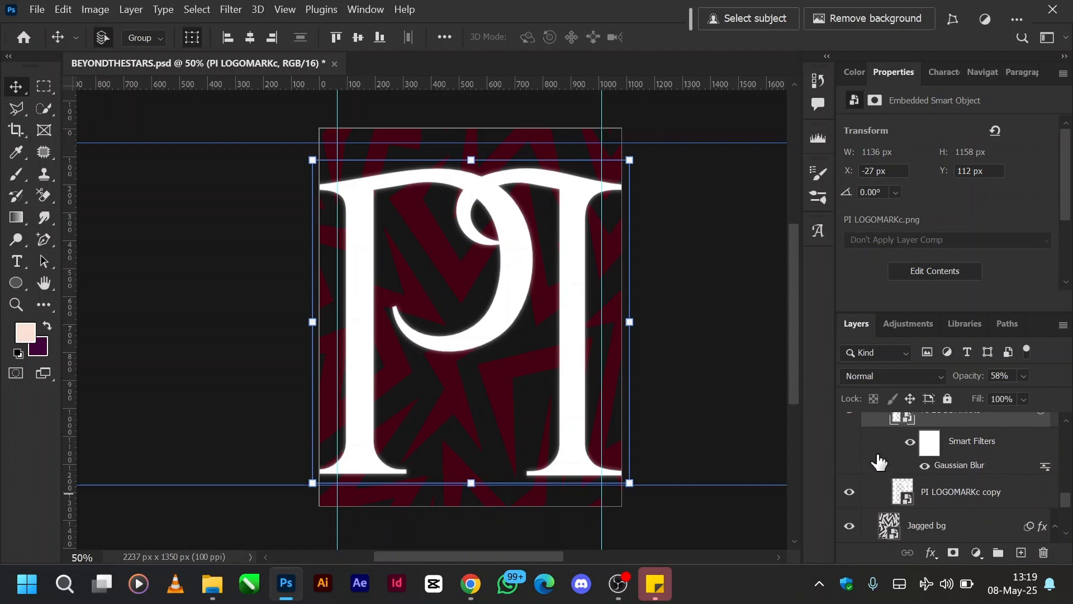
pyautogui.scroll(2, 875, 462)
pyautogui.click(850, 456)
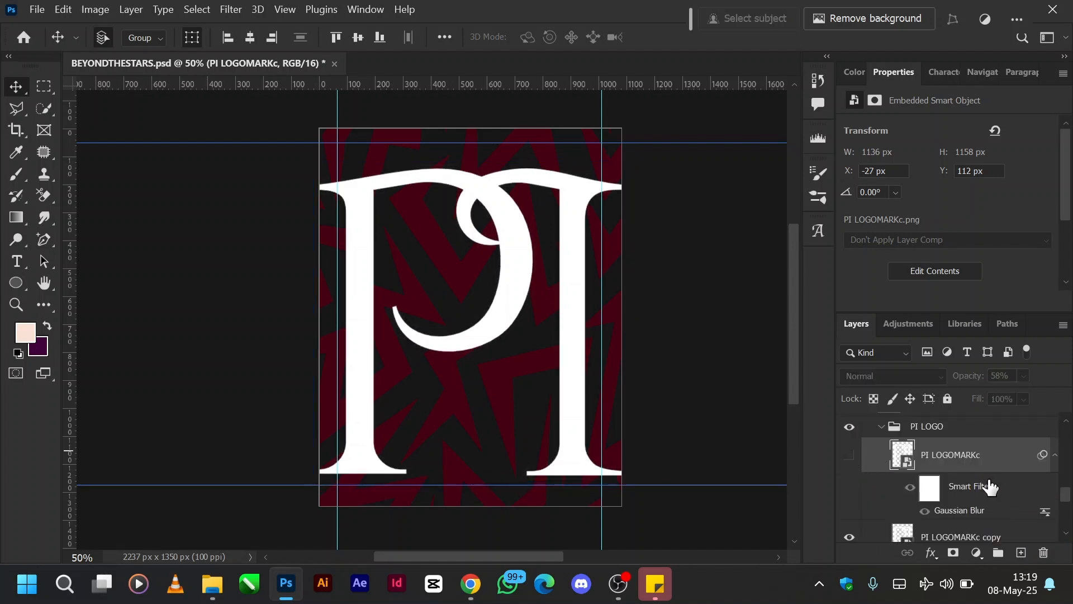
pyautogui.click(950, 538)
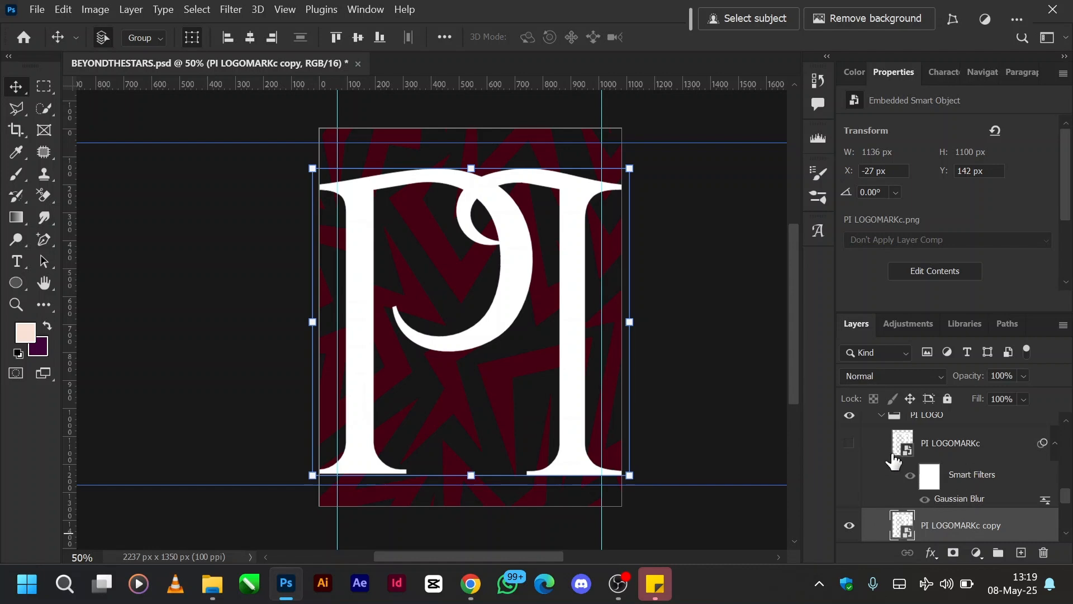
pyautogui.click(849, 443)
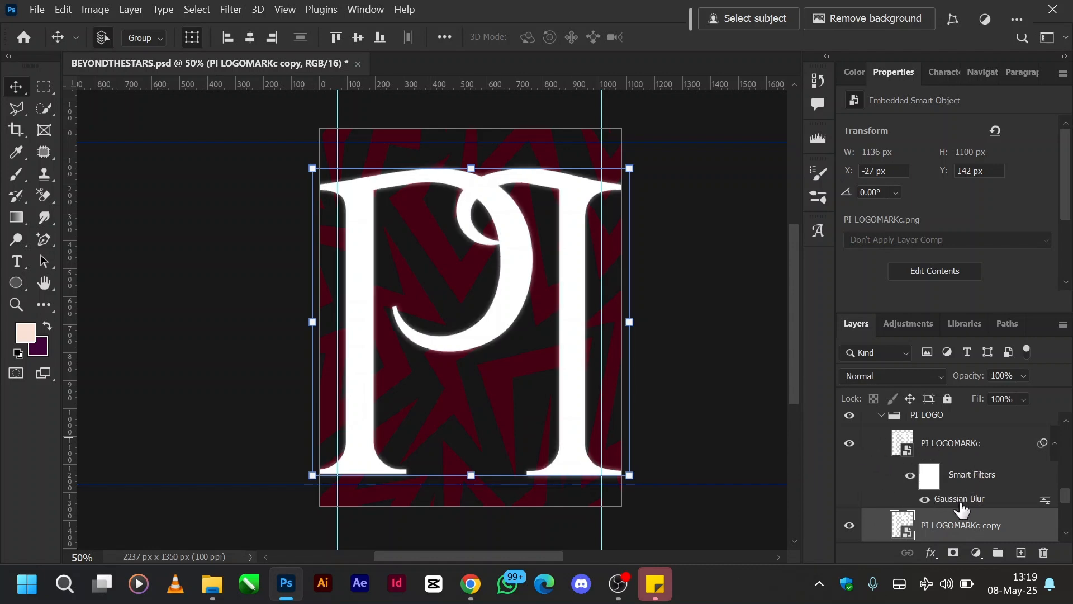
pyautogui.click(961, 445)
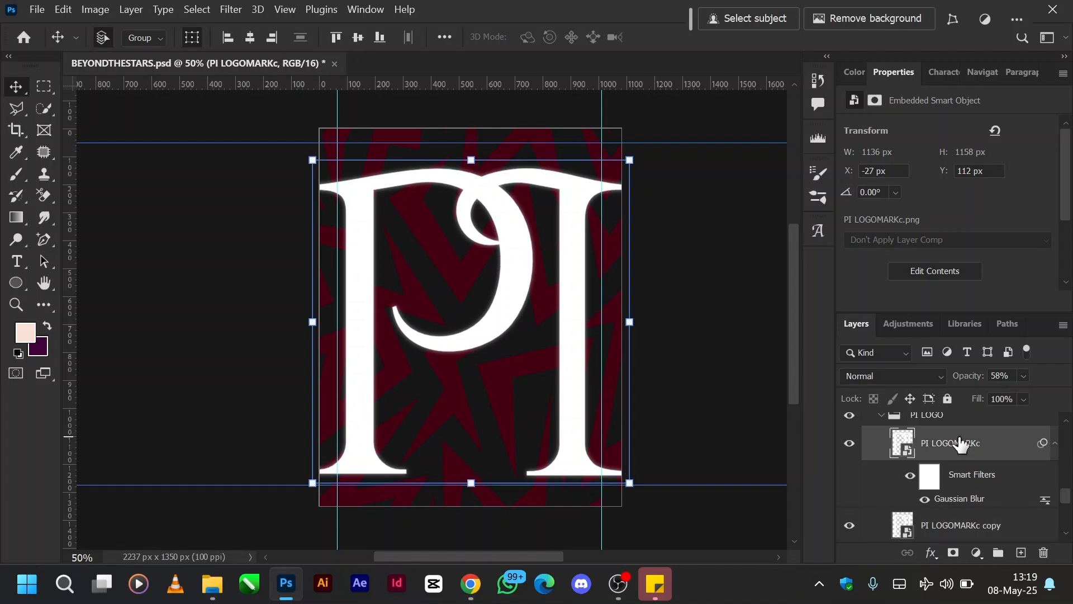
# Step: Hide the blurred PI LOGOMARKc layer and duplicate the PI LOGOMARKc copy layer
pyautogui.click(848, 445)
pyautogui.click(930, 531)
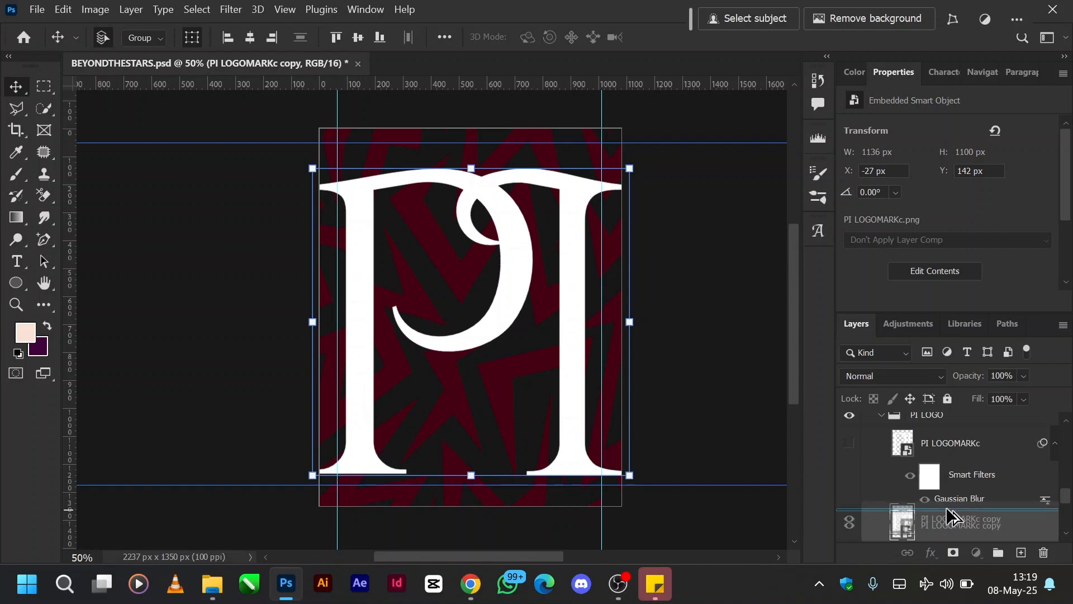
pyautogui.hotkey('ctrl', 'j')
# Step: Launch the Keyviz app
pyautogui.press('super')
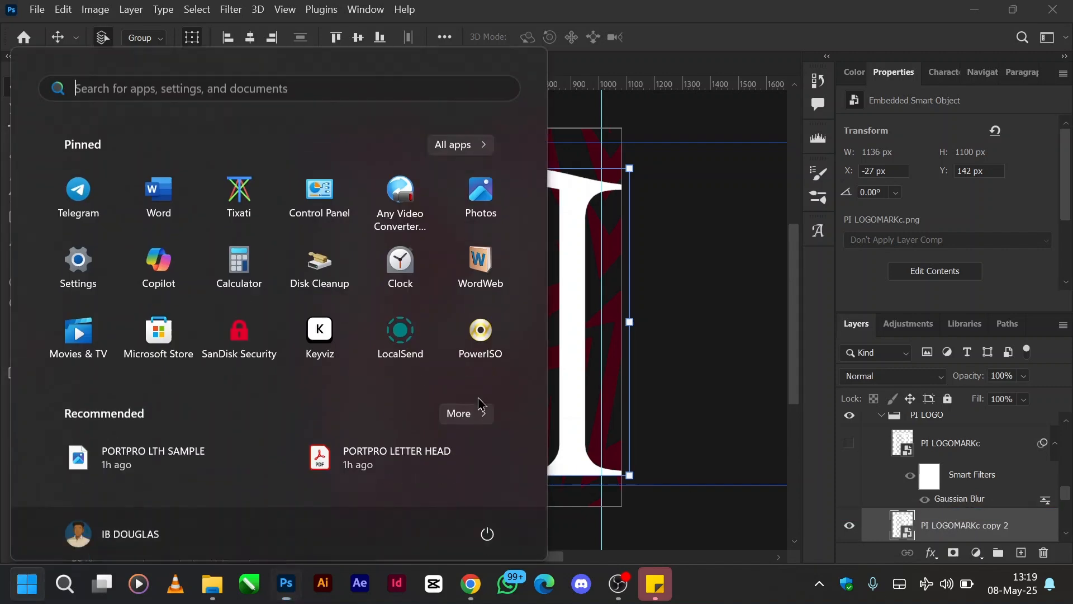
pyautogui.click(320, 324)
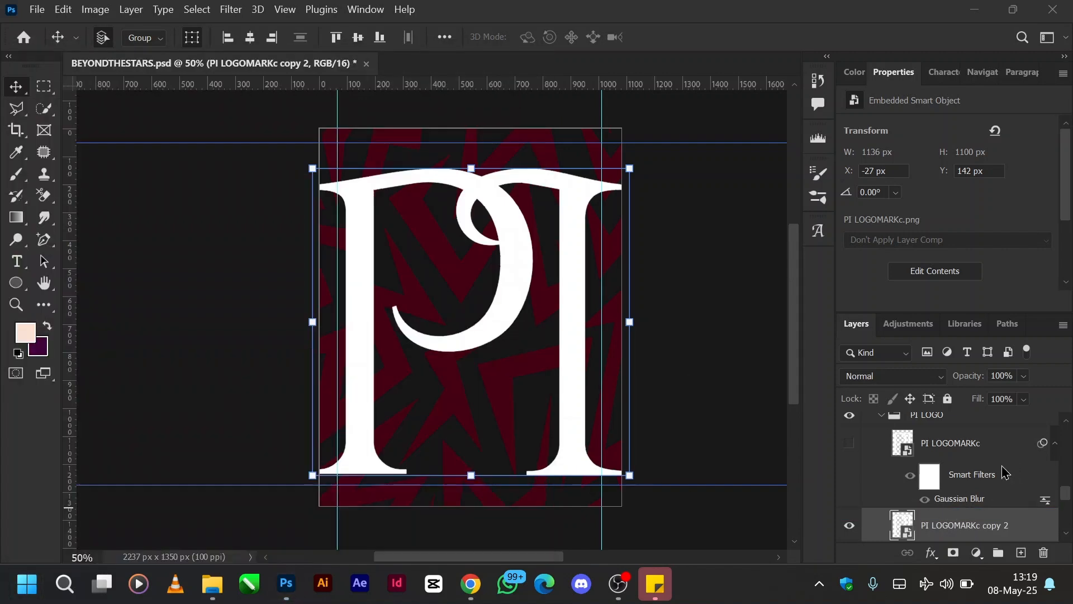
# Step: Apply a Gaussian Blur with a 7.2-pixel radius to the PI LOGOMARKc copy 2 layer to demonstrate the logo glow
pyautogui.scroll(-1, 952, 525)
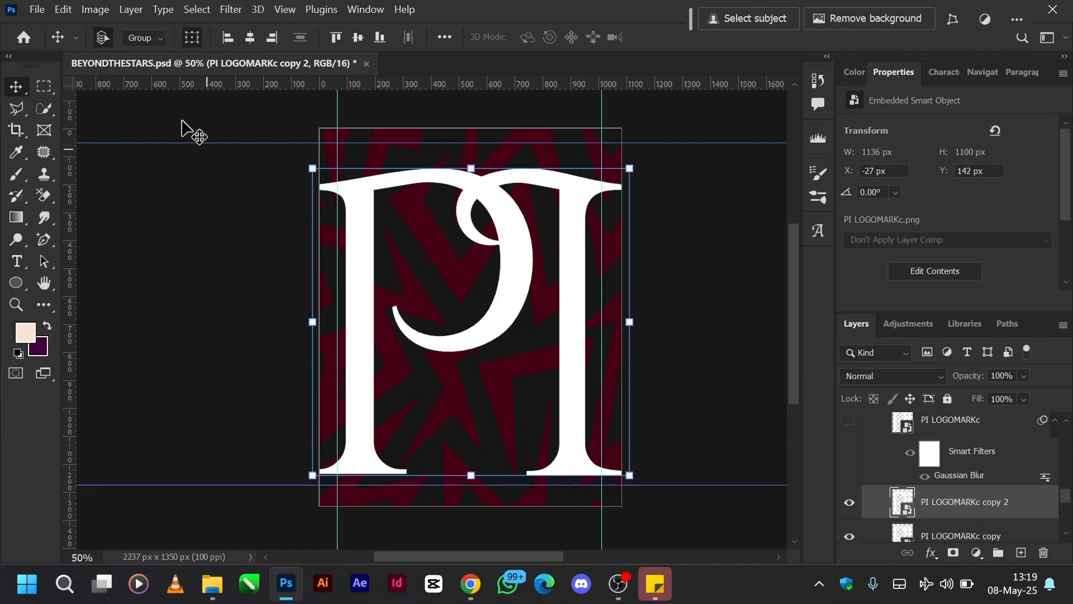
pyautogui.click(231, 9)
pyautogui.moveTo(258, 10)
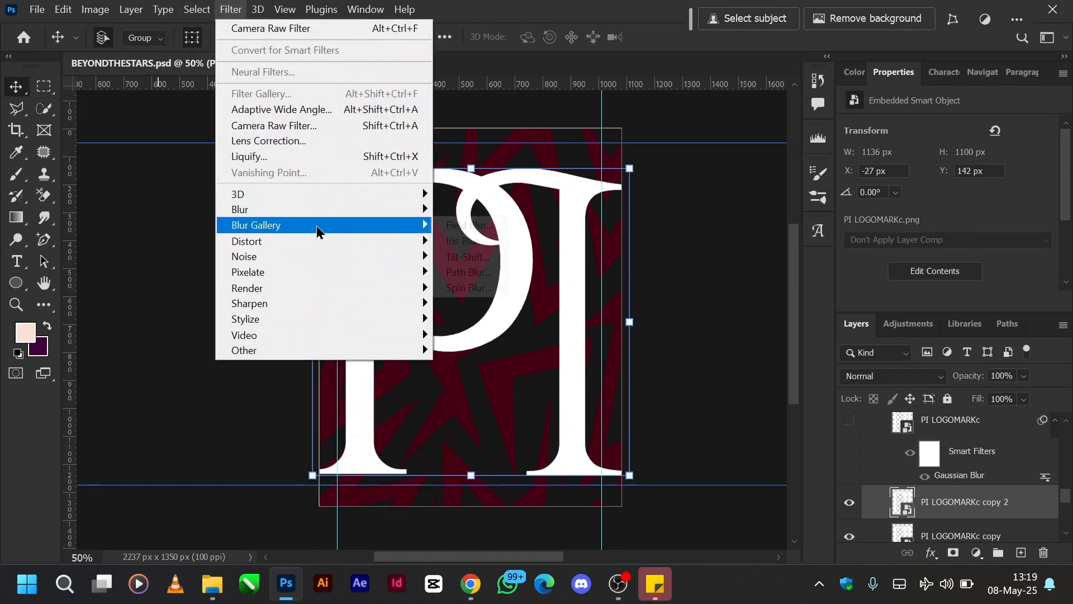
pyautogui.moveTo(416, 210)
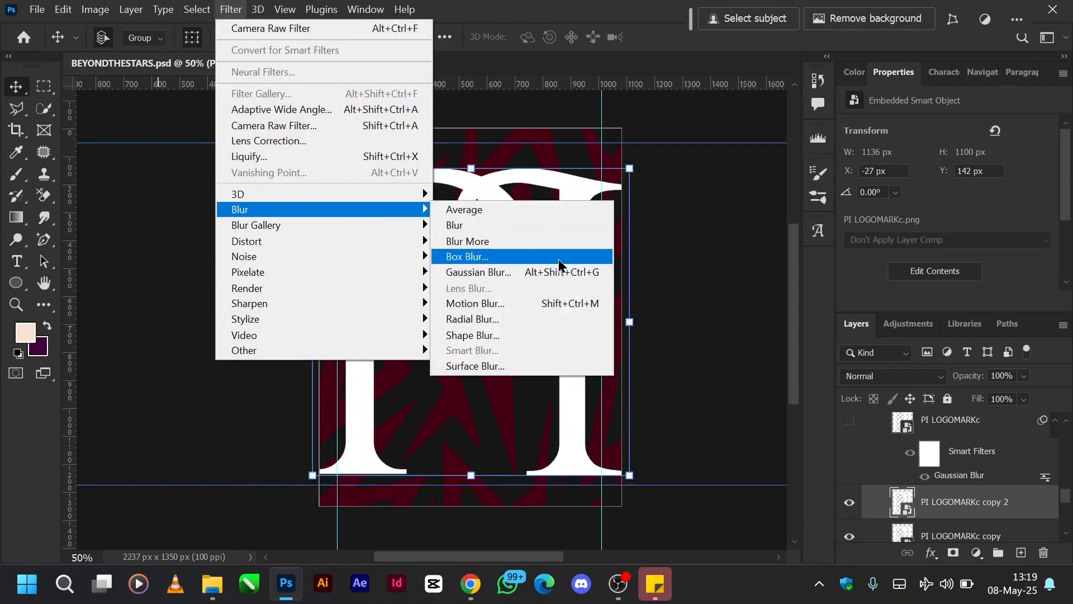
pyautogui.click(532, 271)
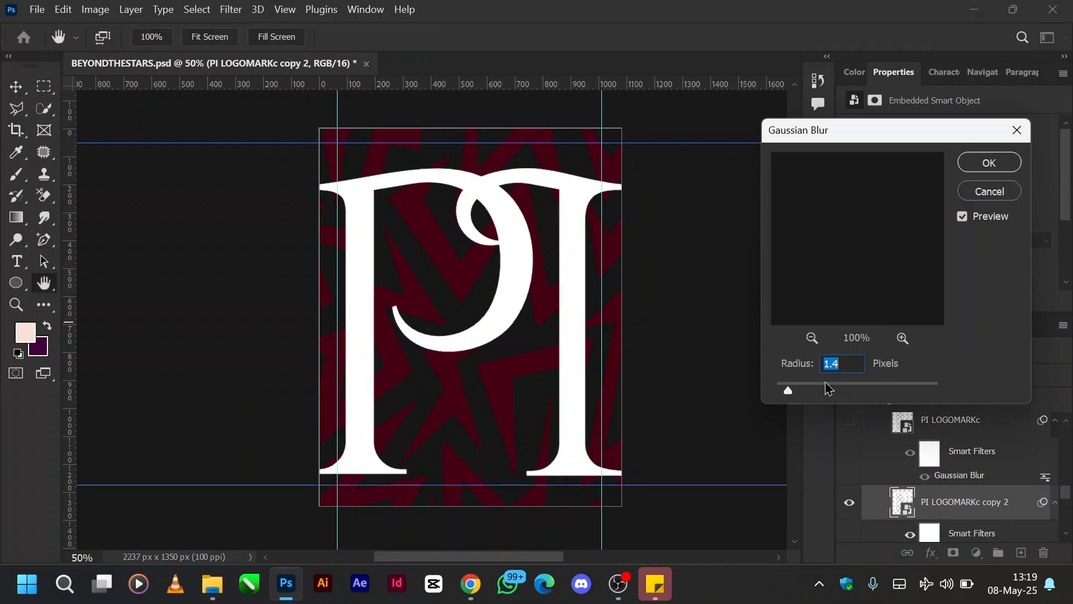
pyautogui.click(859, 375)
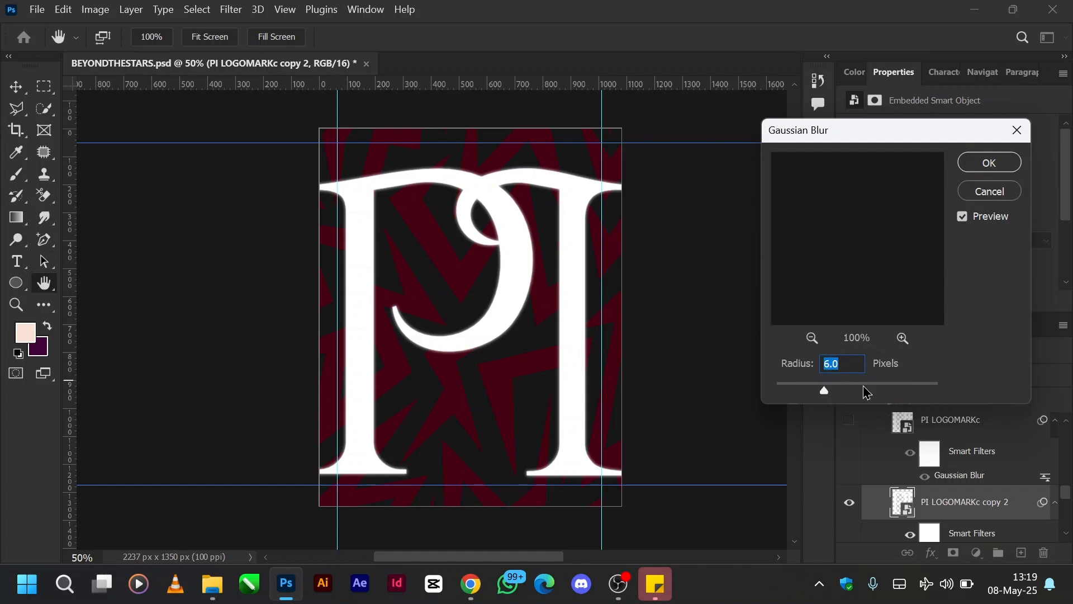
pyautogui.click(864, 385)
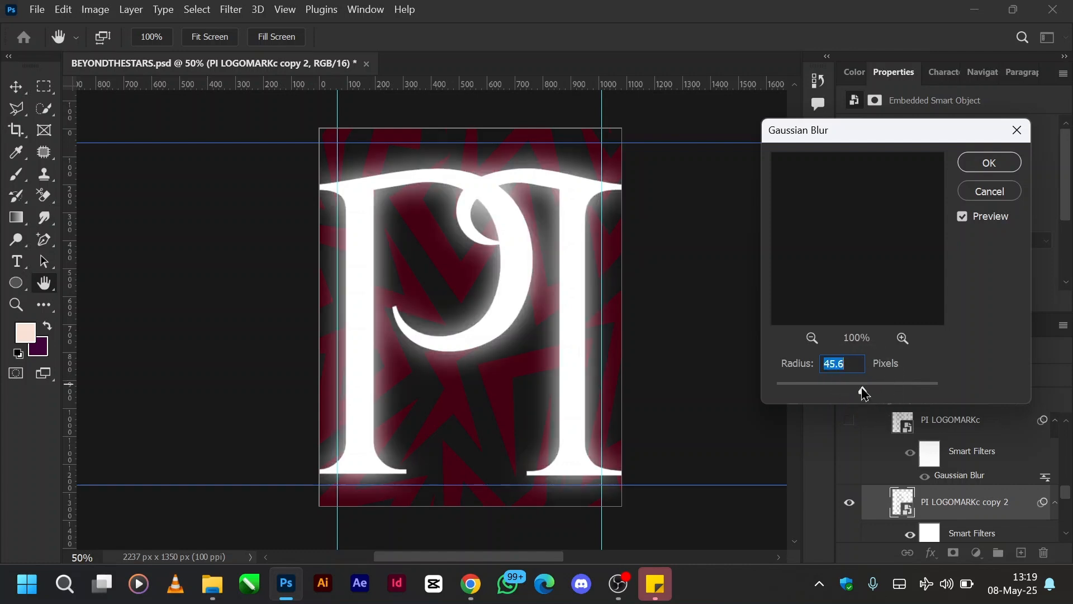
pyautogui.click(847, 390)
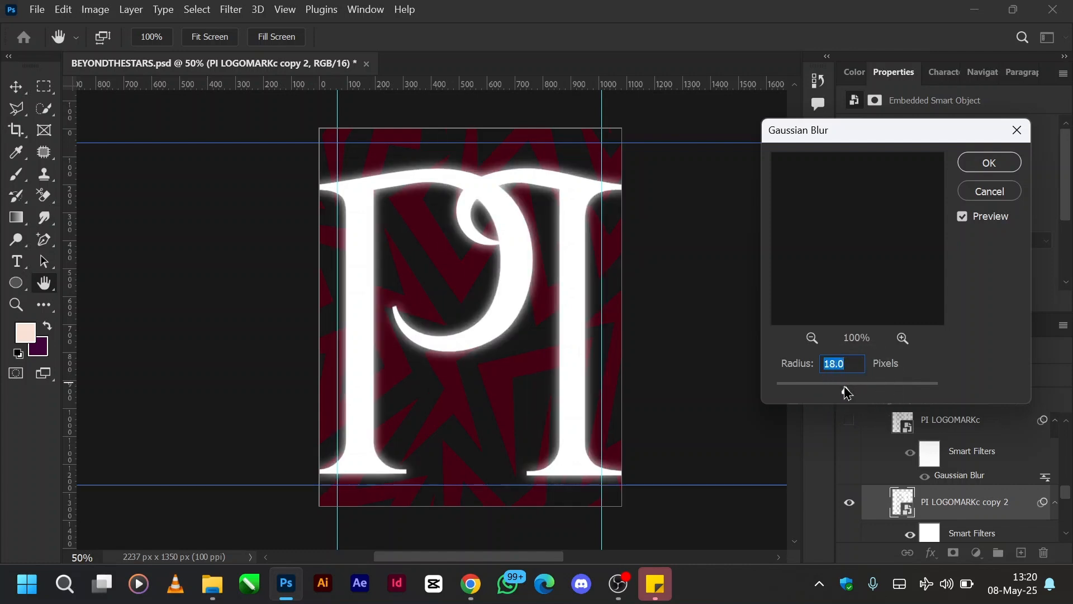
pyautogui.moveTo(848, 392)
pyautogui.mouseDown()
pyautogui.moveTo(815, 391)
pyautogui.moveTo(833, 393)
pyautogui.mouseUp()
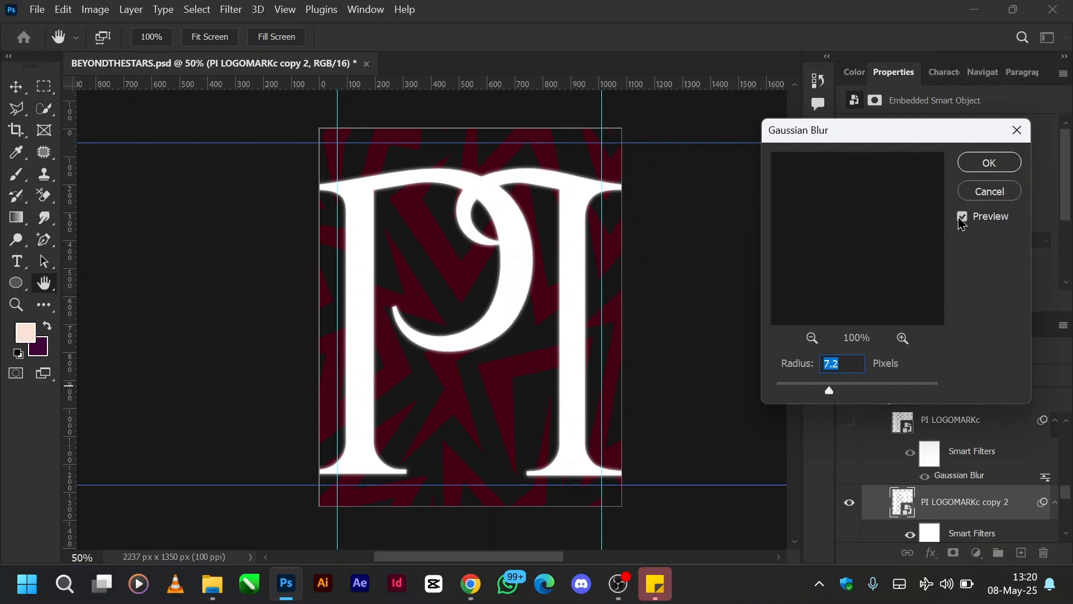
pyautogui.click(990, 163)
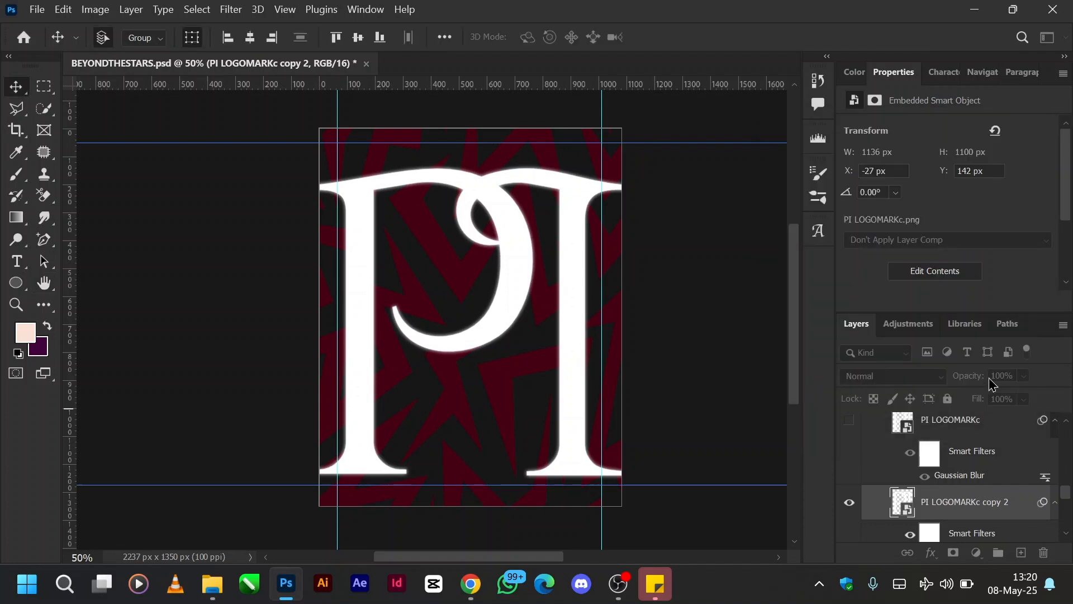
# Step: Delete the PI LOGOMARKc copy 2 layer and show the original blurred PI LOGOMARKc layer
pyautogui.moveTo(973, 383); pyautogui.dragTo(1068, 380)
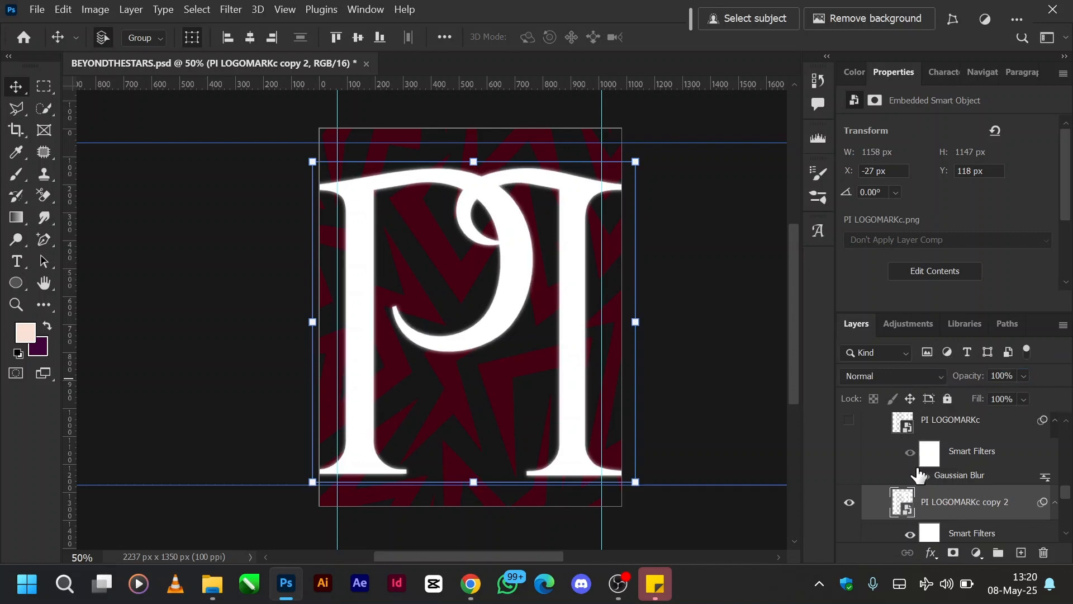
pyautogui.press('Delete')
pyautogui.click(849, 425)
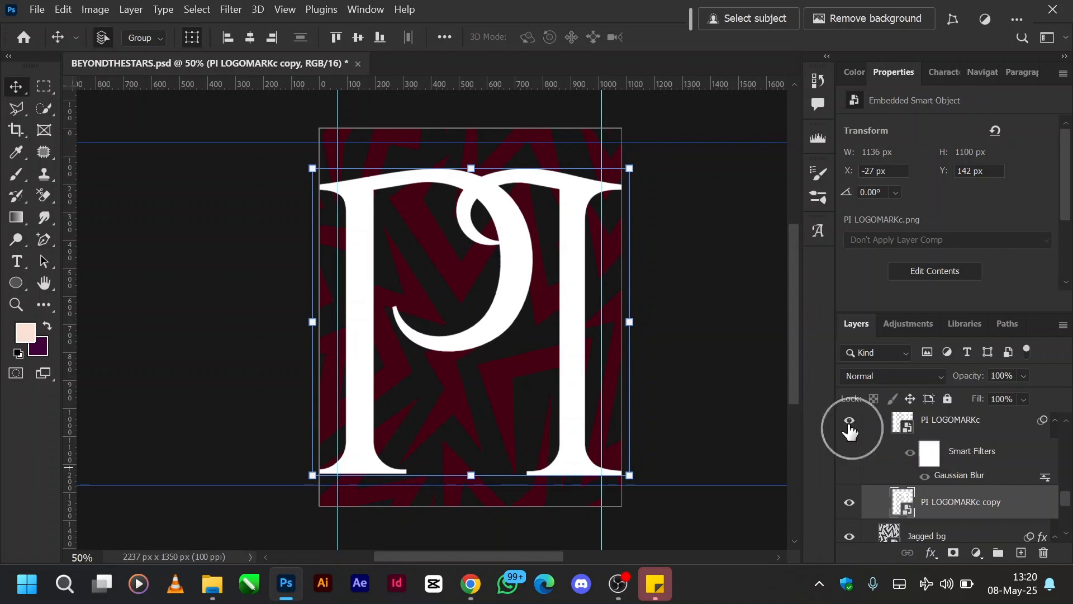
# Step: Collapse the PI LOGO group, and show and select Layer 1 with the couple's photo
pyautogui.scroll(4, 918, 467)
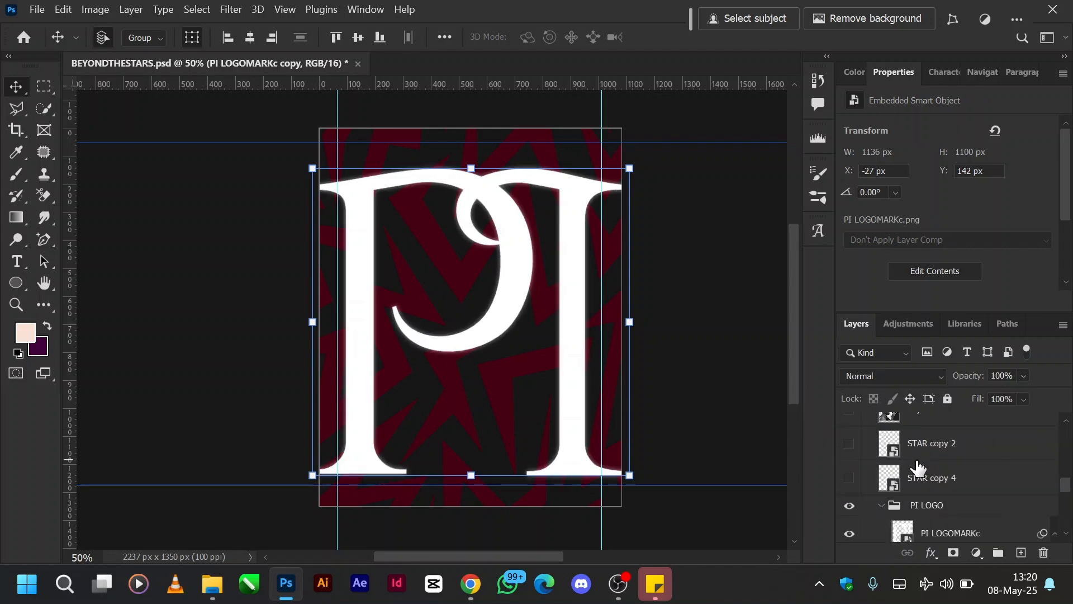
pyautogui.click(882, 505)
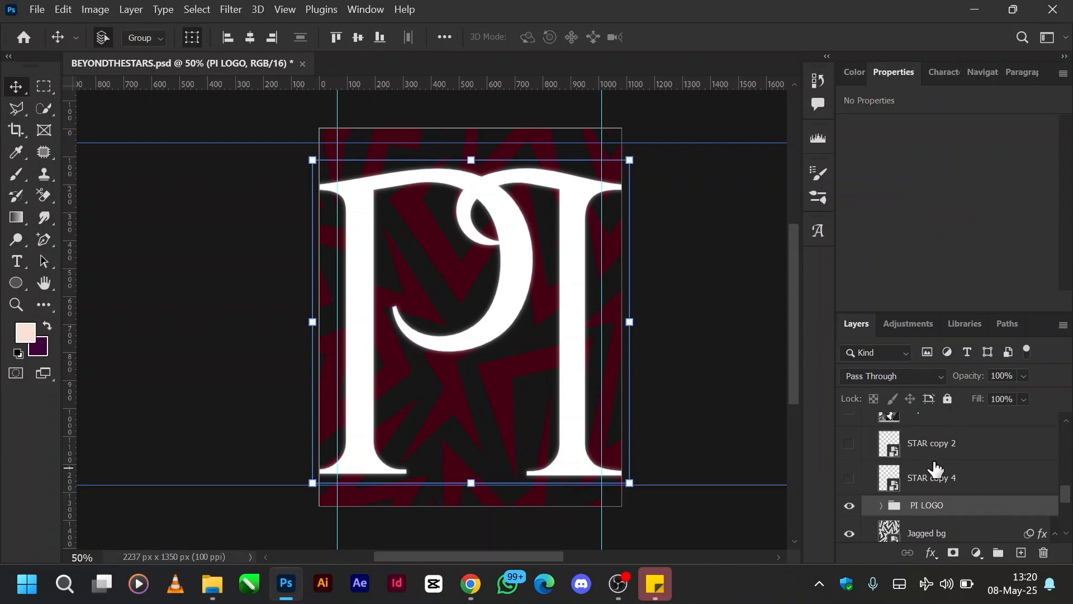
pyautogui.scroll(2, 921, 462)
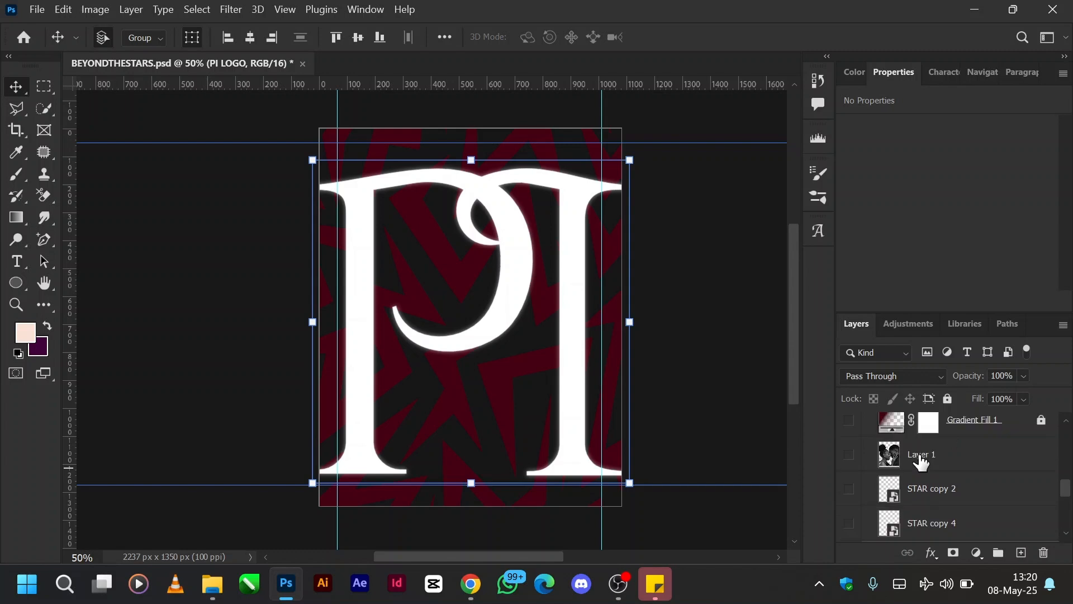
pyautogui.click(849, 454)
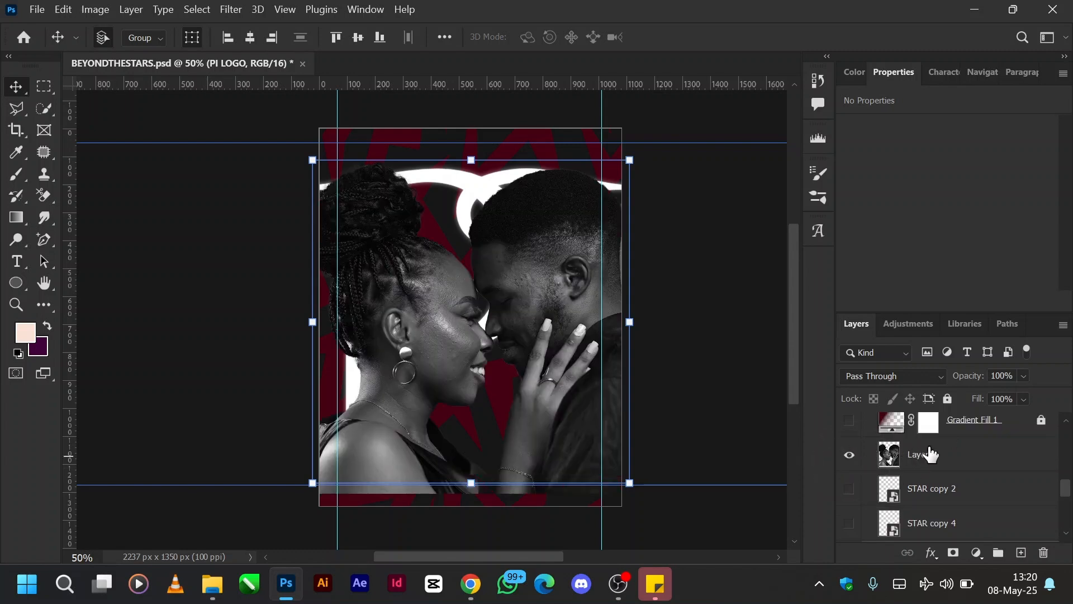
pyautogui.click(920, 460)
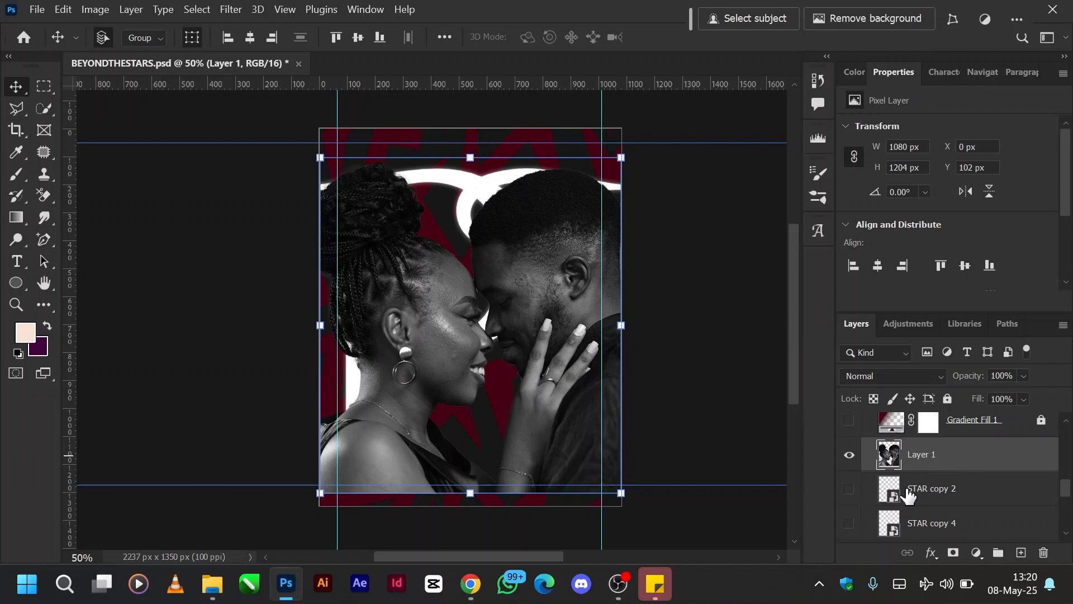
# Step: Show the Gradient Fill 1 layer over the couple's photo, and try the photo slightly lower without the gradient before restoring both
pyautogui.scroll(1, 909, 495)
pyautogui.click(851, 466)
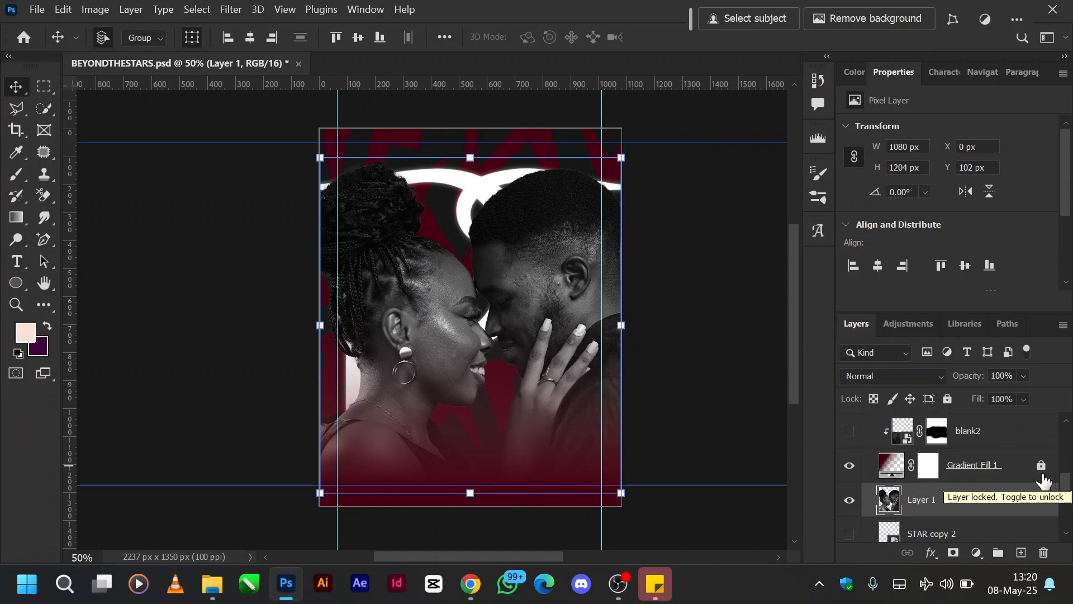
pyautogui.click(850, 465)
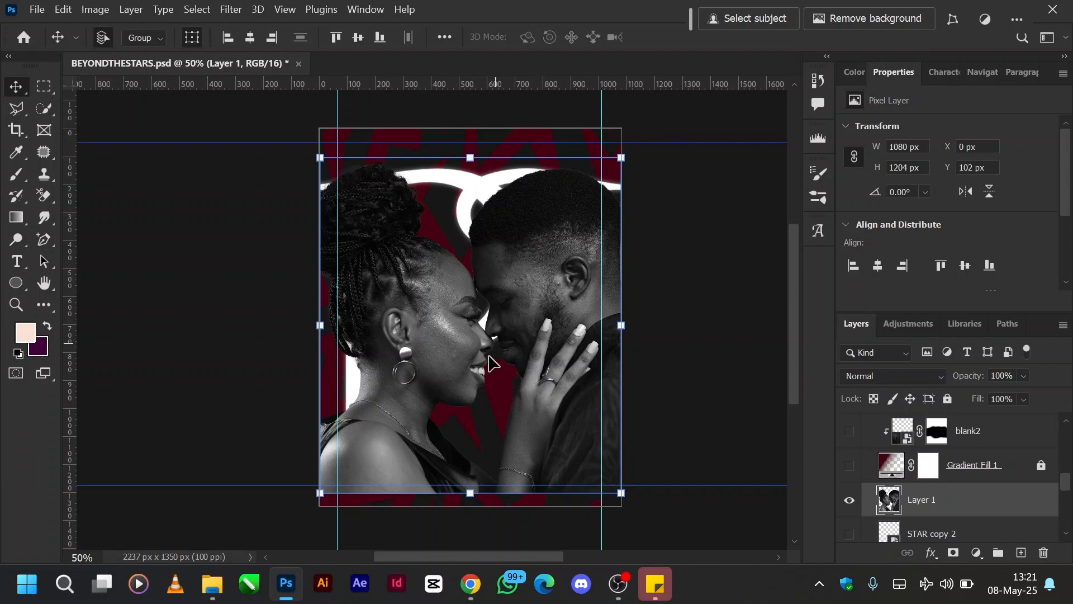
pyautogui.moveTo(518, 306); pyautogui.dragTo(519, 318)
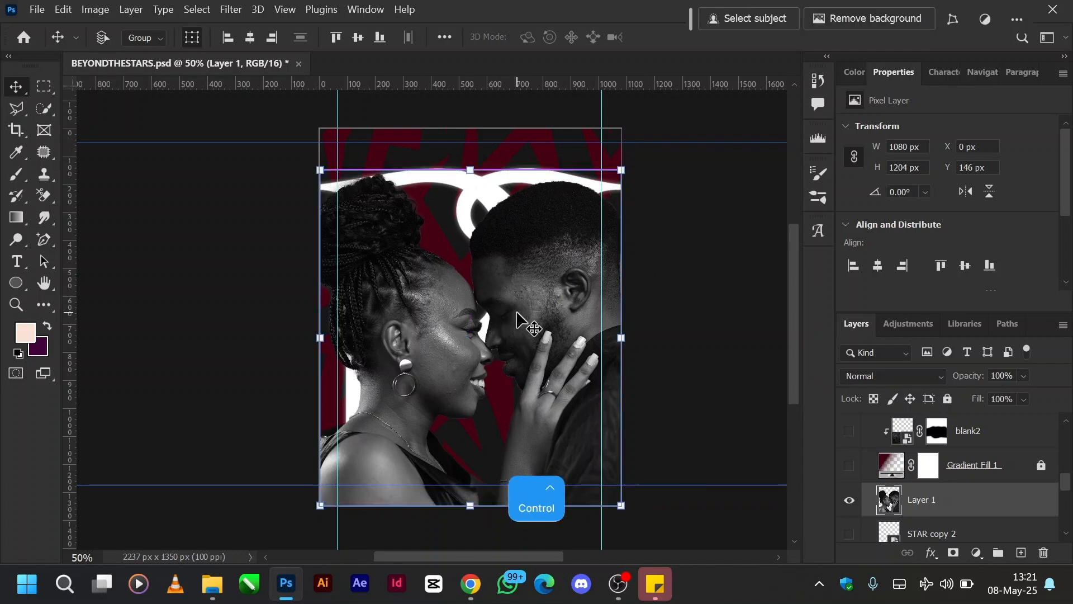
pyautogui.hotkey('ctrl', 'z')
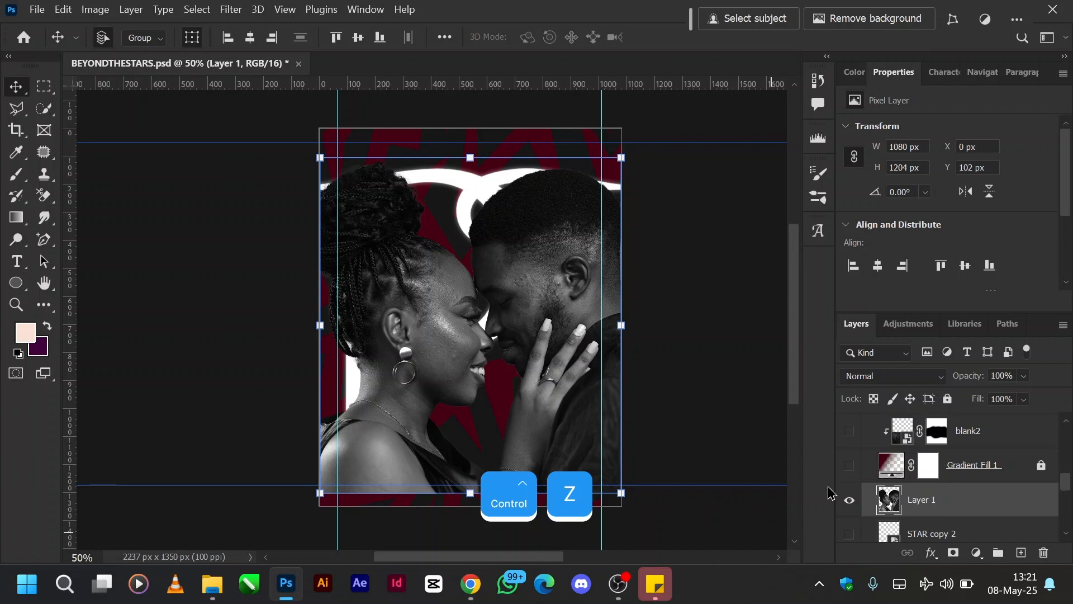
pyautogui.click(856, 466)
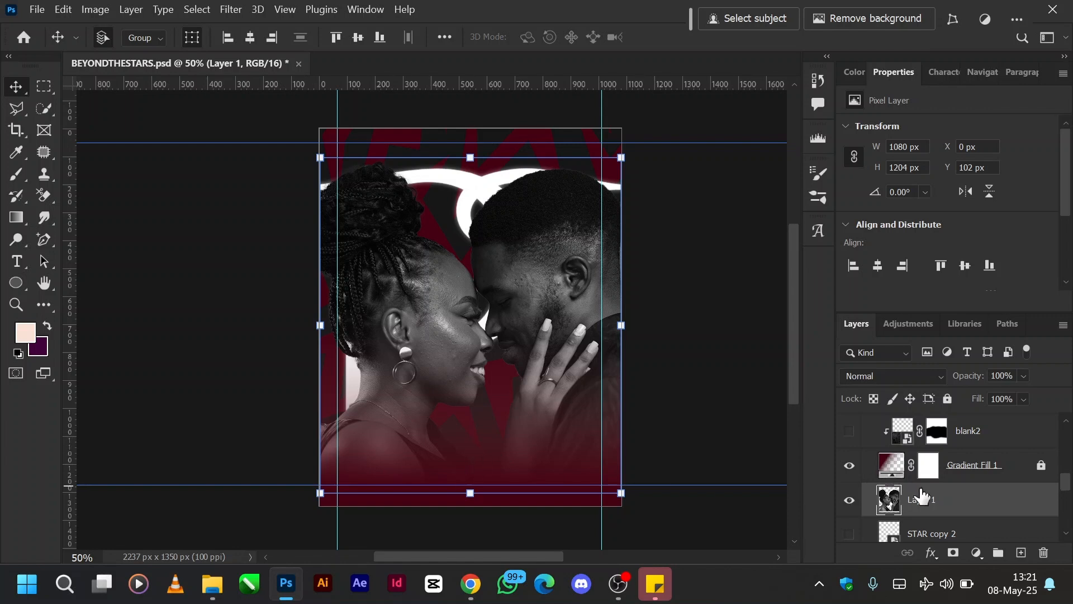
# Step: Show the blank2 pattern layer, release it from clipping to Gradient Fill 1 and disable its layer mask
pyautogui.click(850, 432)
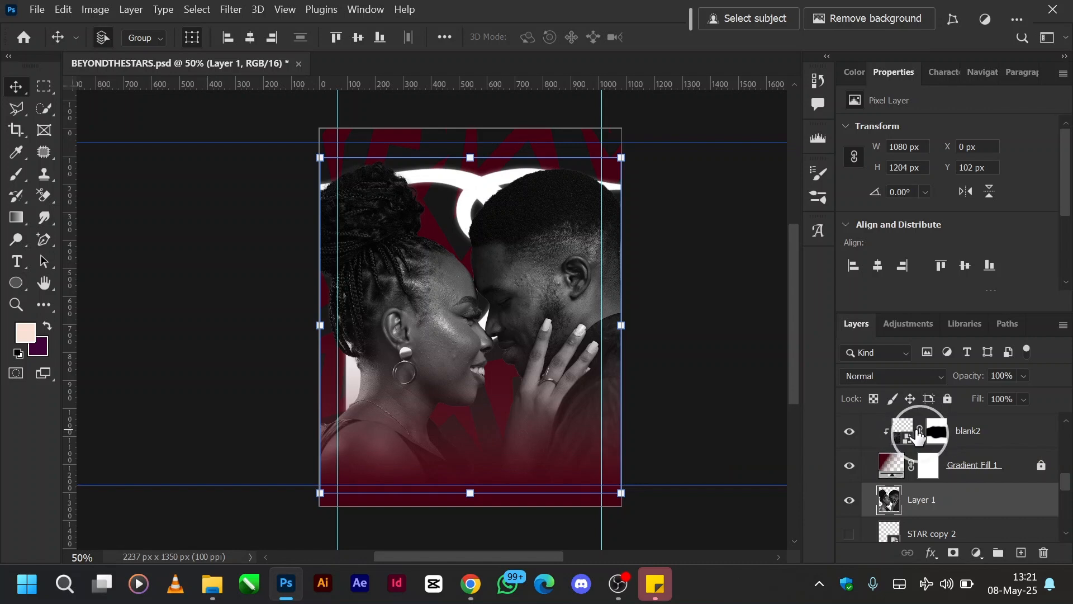
pyautogui.hotkey('ctrl', 'z')
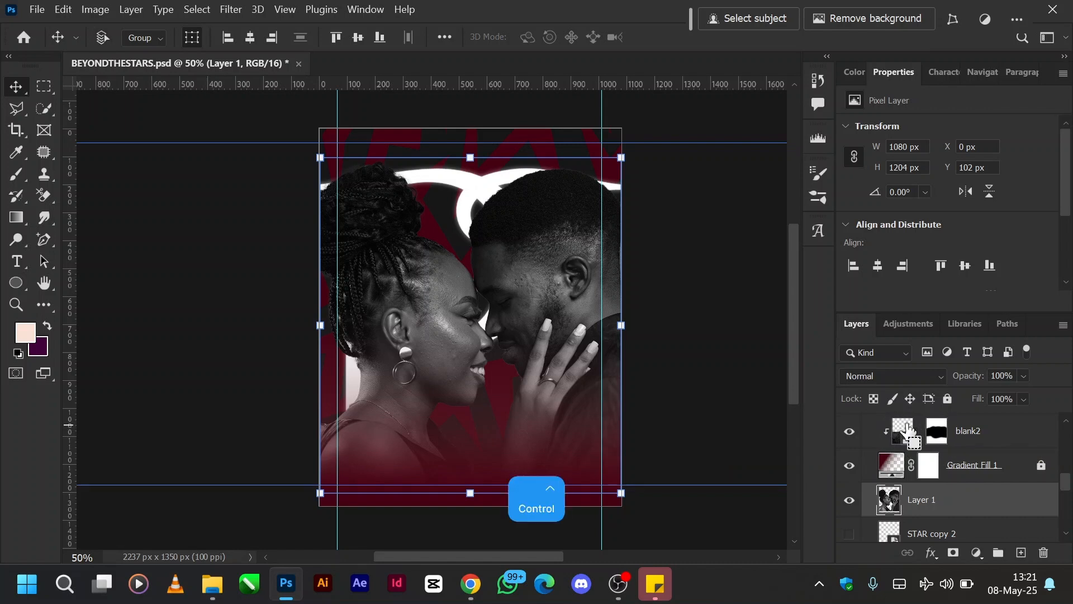
pyautogui.click(967, 434)
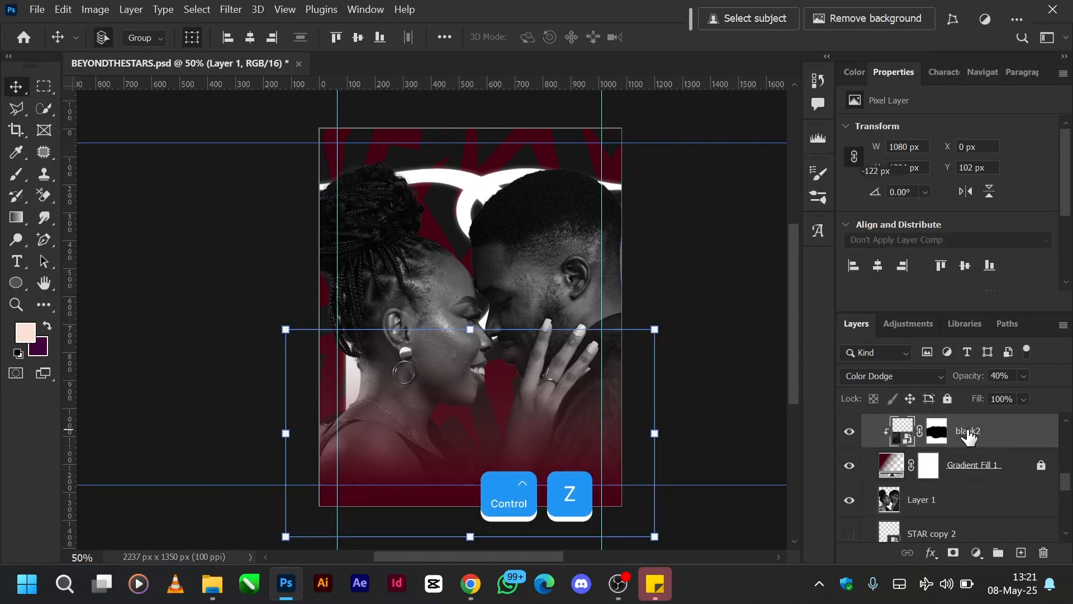
pyautogui.keyDown('alt'); pyautogui.click(876, 448); pyautogui.keyUp('alt')
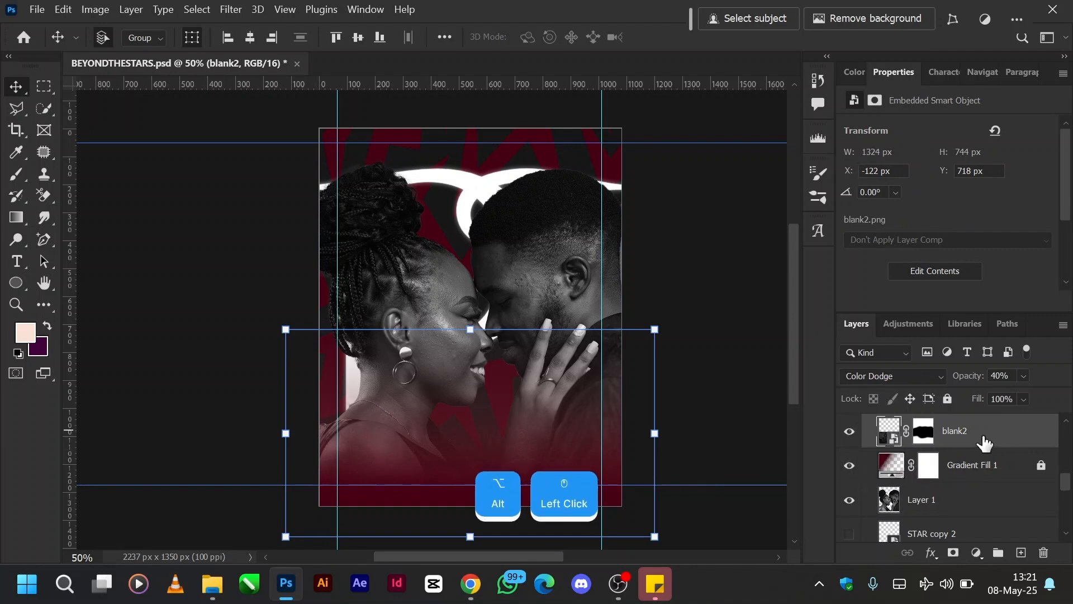
pyautogui.rightClick(931, 433)
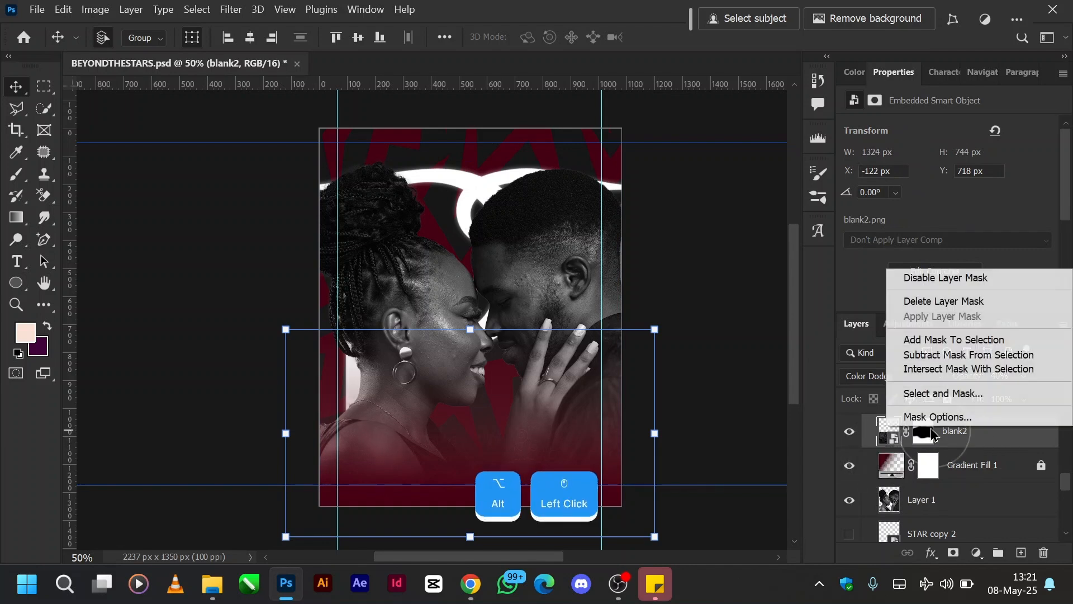
pyautogui.click(939, 282)
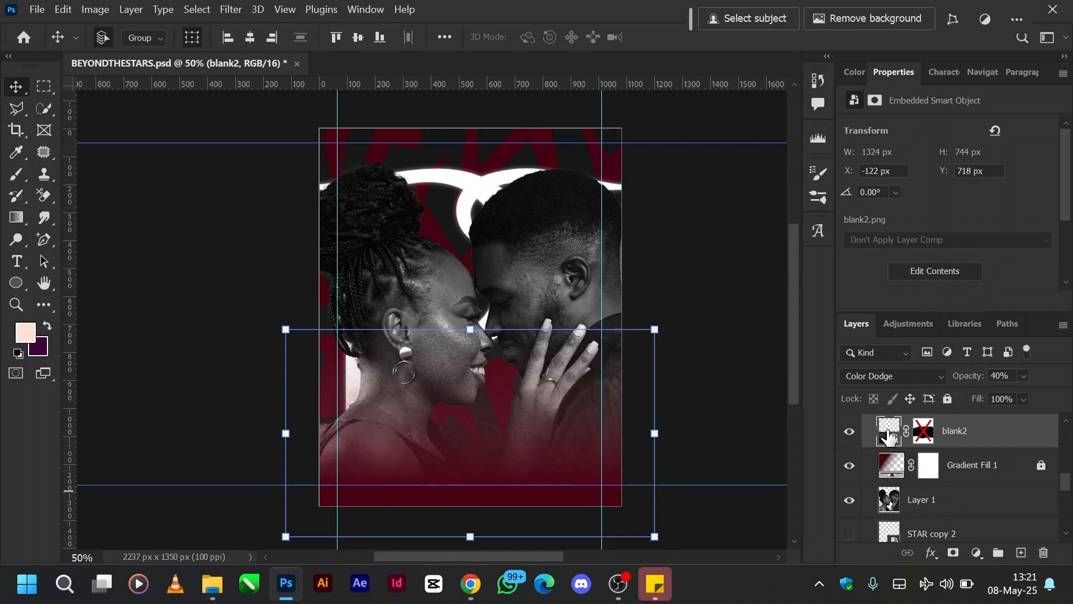
# Step: Set the blank2 layer to Normal blending at 100% opacity and move the paisley pattern up to about X -78, Y 303 px
pyautogui.click(915, 382)
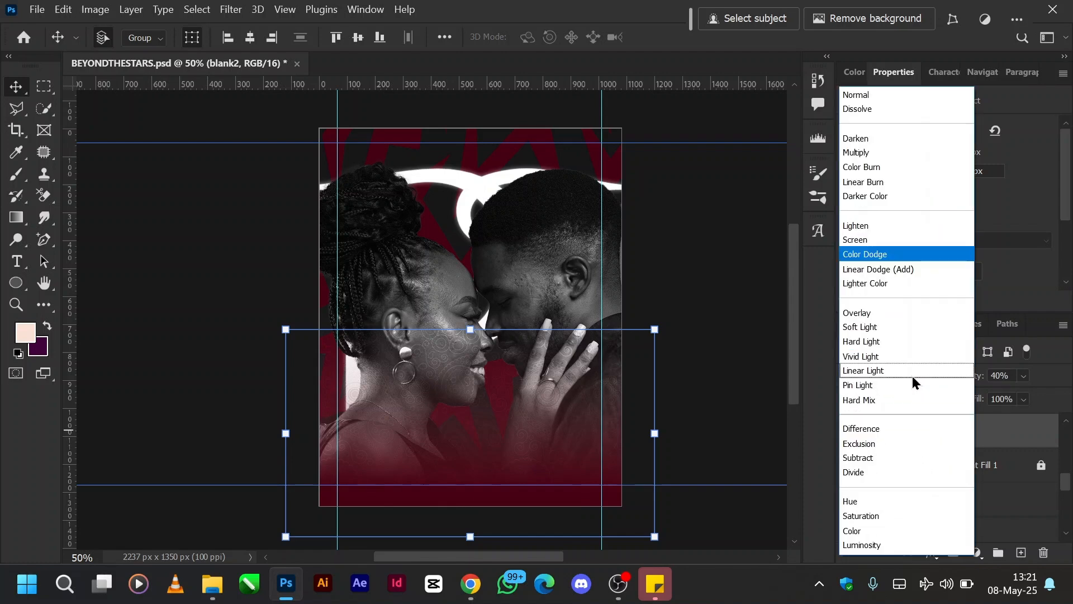
pyautogui.click(883, 95)
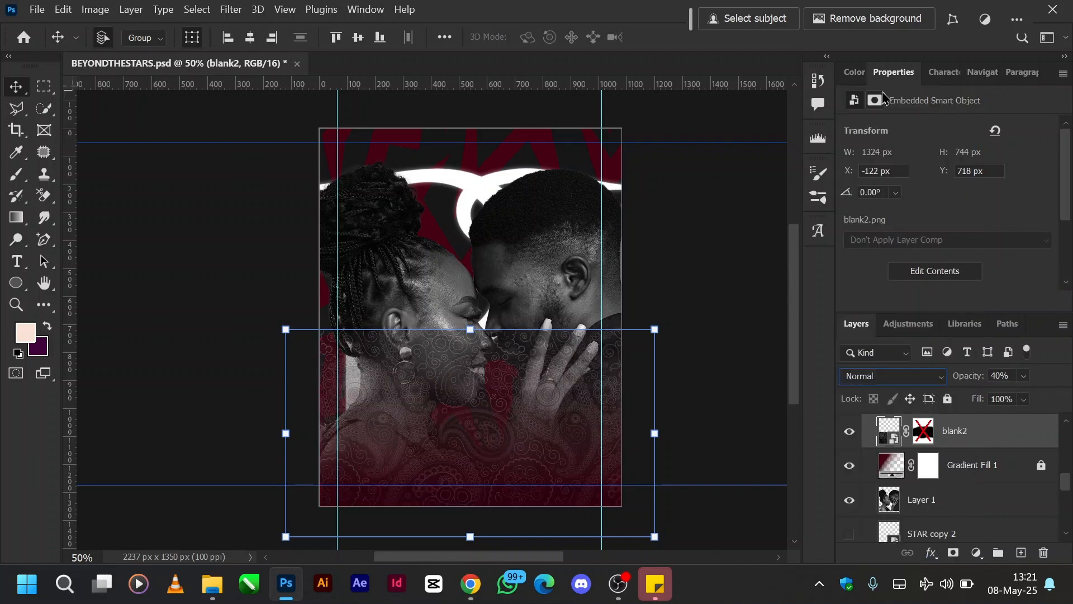
pyautogui.moveTo(975, 381); pyautogui.dragTo(1072, 392)
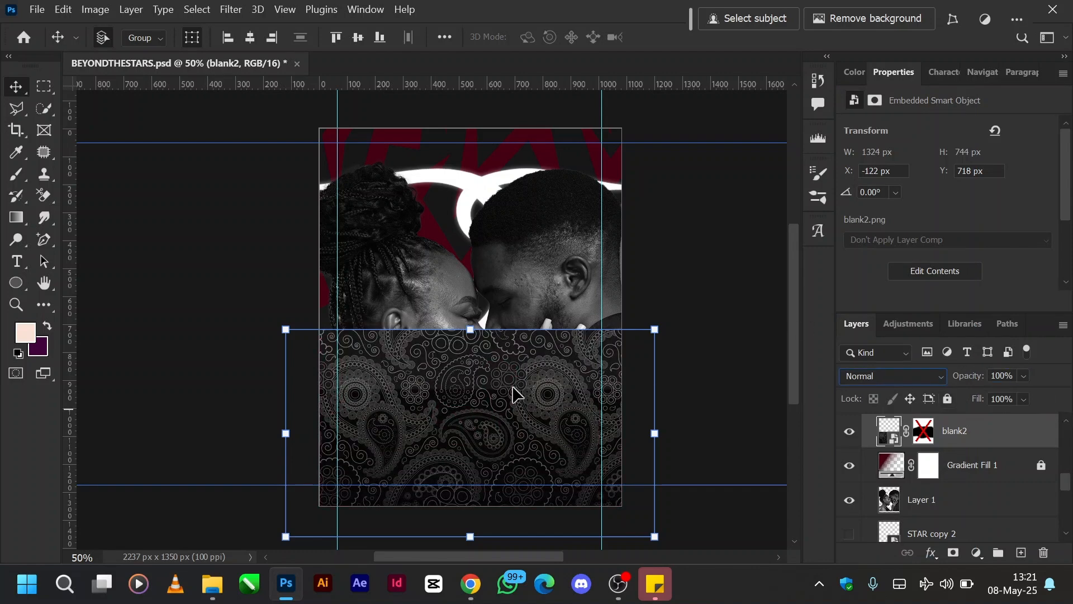
pyautogui.moveTo(514, 391); pyautogui.dragTo(523, 275)
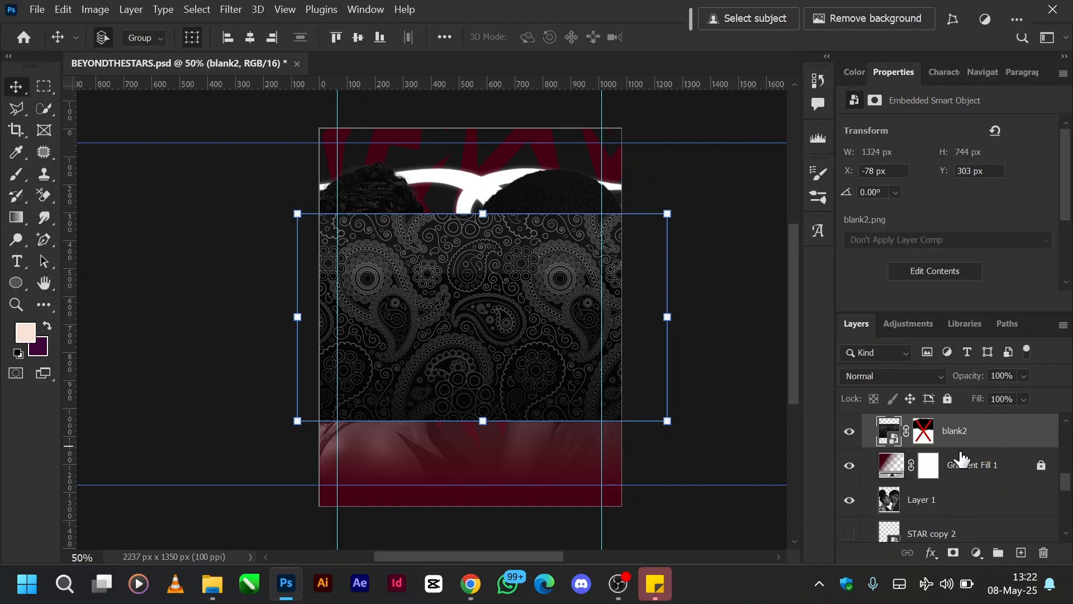
# Step: Undo the blank2 layer's move, opacity change and blend mode change, back to Color Dodge at 40% opacity
pyautogui.scroll(2, 961, 460)
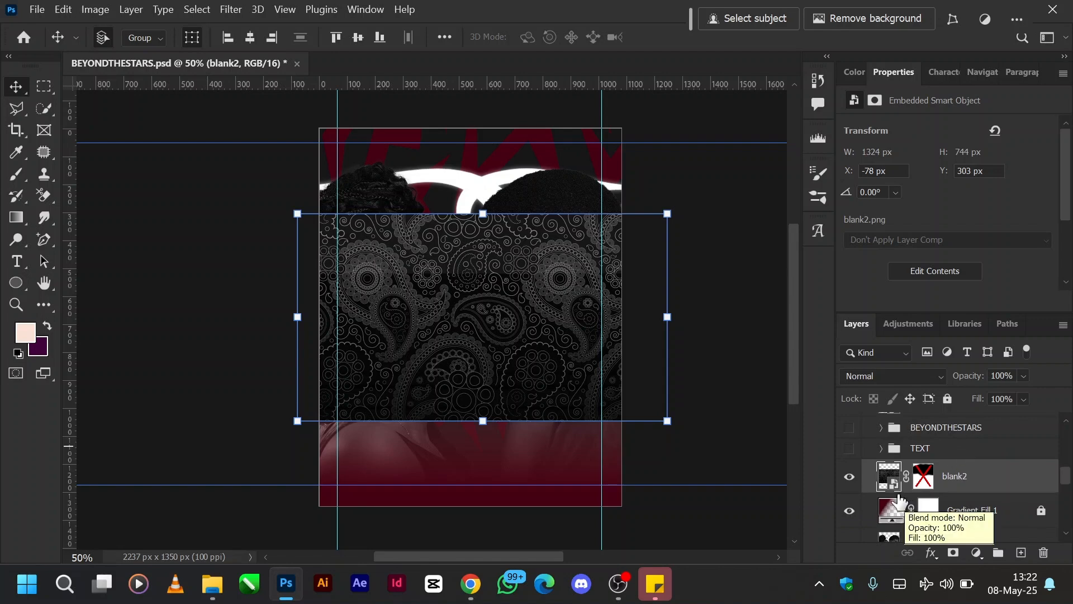
pyautogui.hotkey('ctrl', 'z')
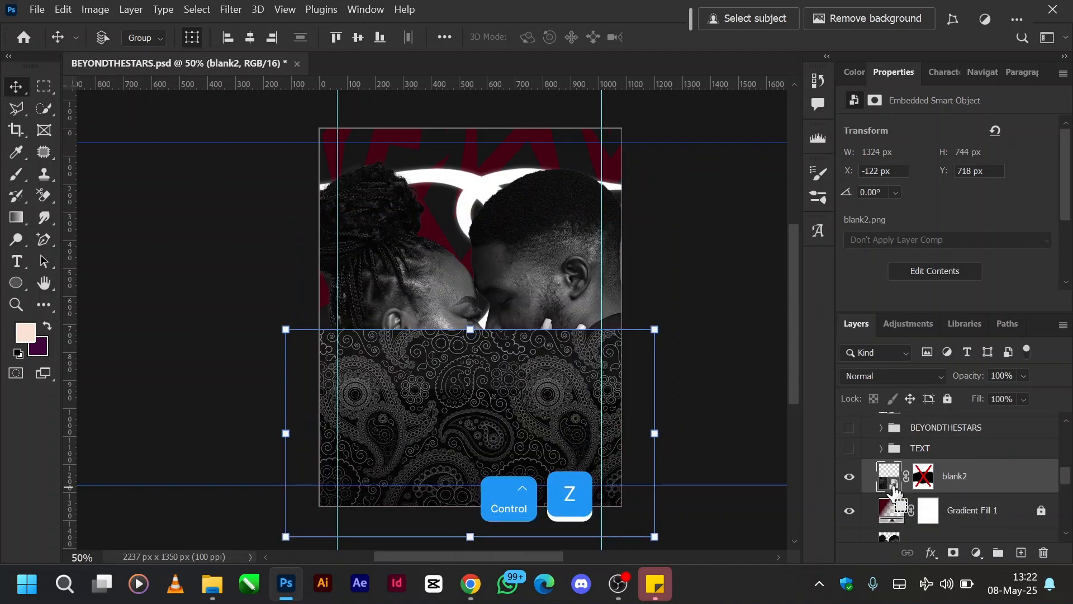
pyautogui.press('4')
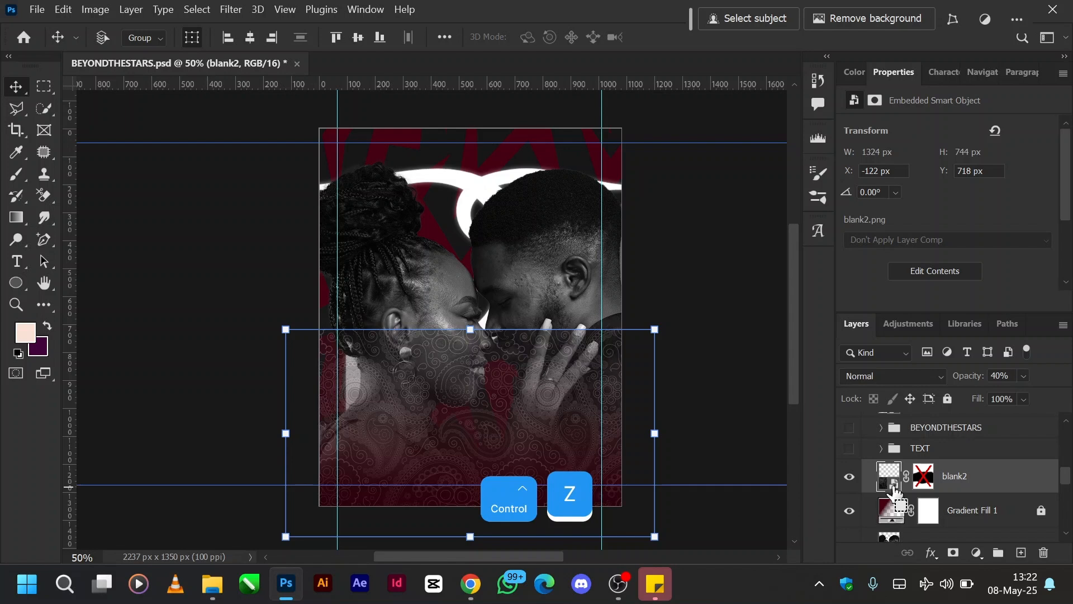
pyautogui.hotkey('shift', 'alt', 'd')
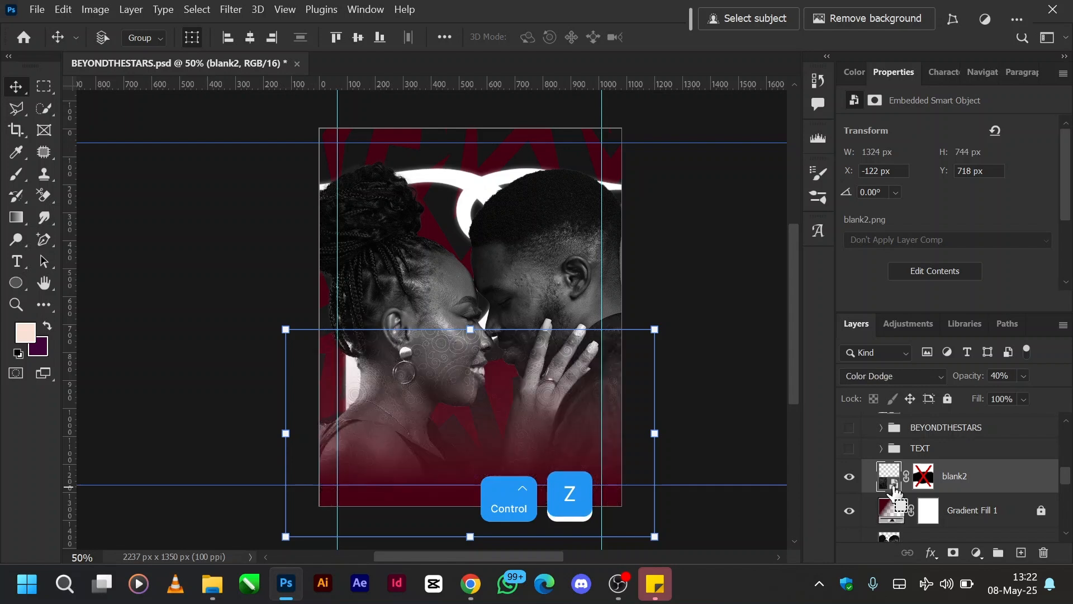
# Step: Review the blank2 layer's blend mode options, keep Color Dodge, re-enable its layer mask and deselect the layer
pyautogui.click(921, 382)
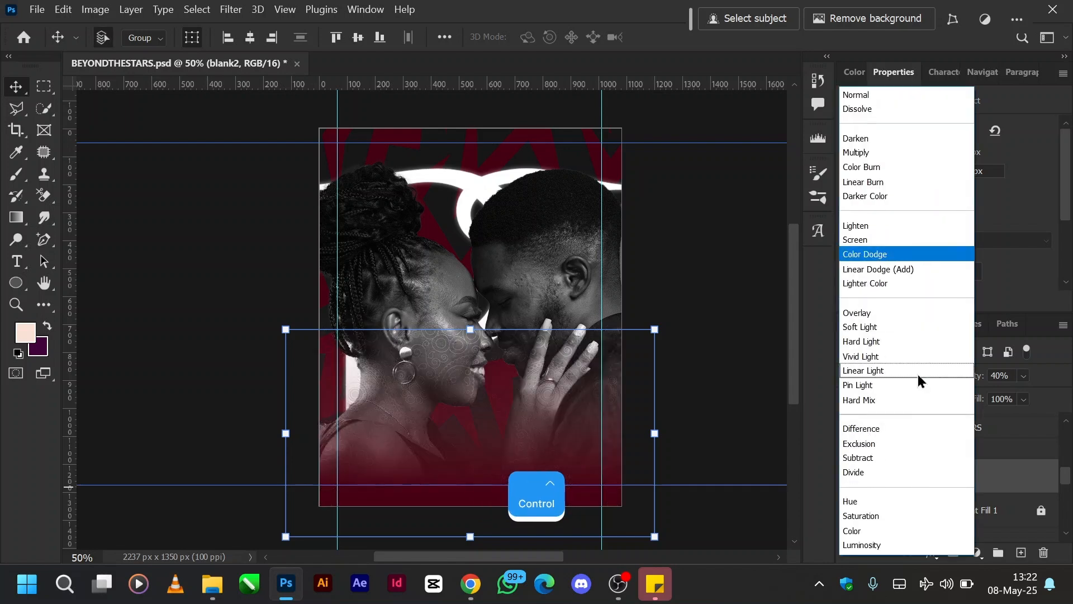
pyautogui.click(815, 385)
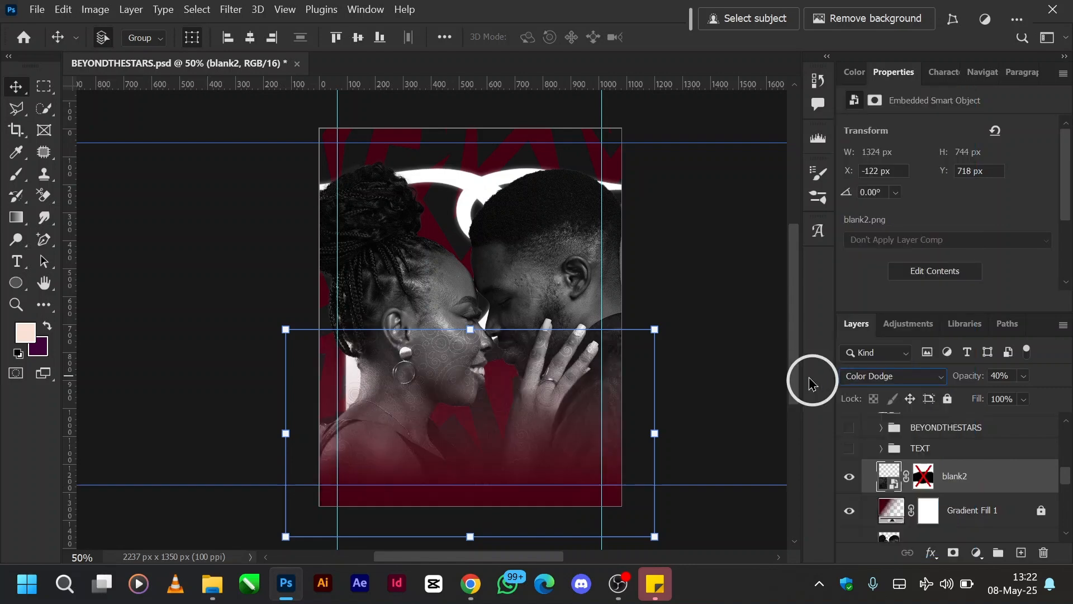
pyautogui.keyDown('shift'); pyautogui.click(924, 478); pyautogui.keyUp('shift')
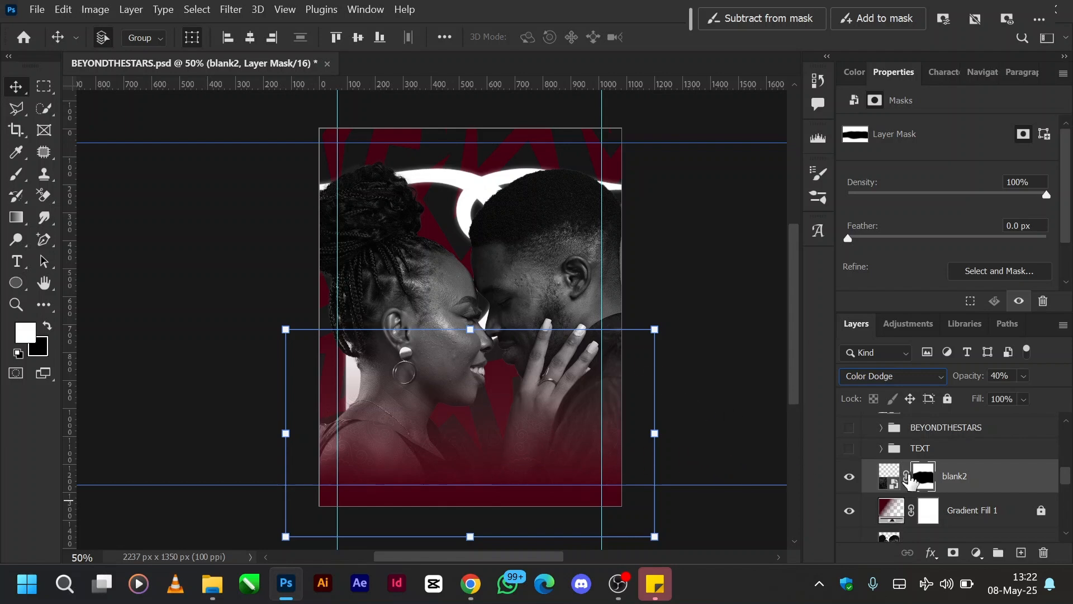
pyautogui.click(738, 434)
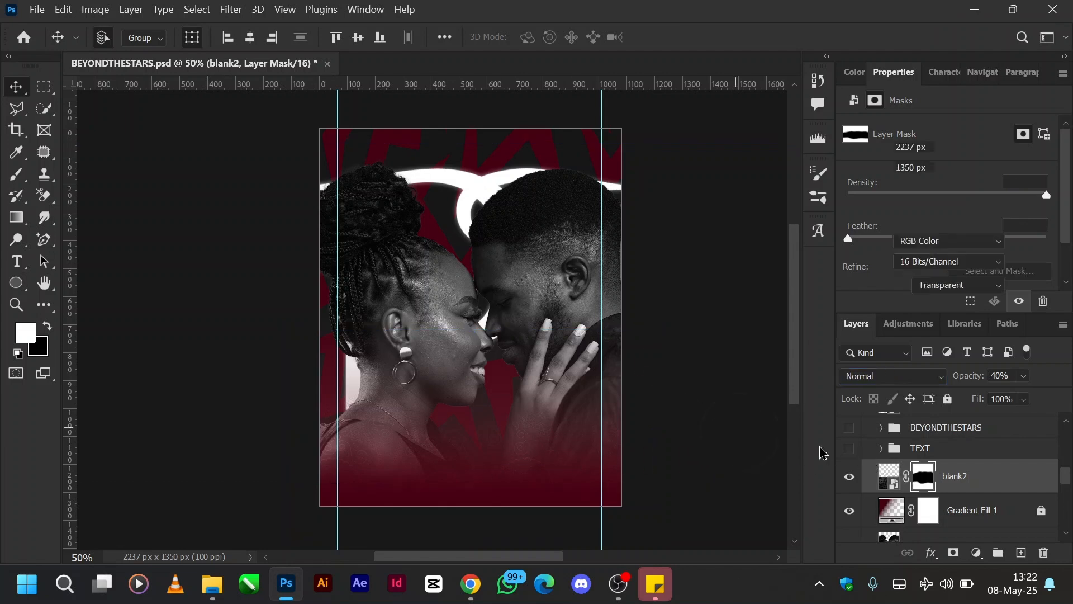
# Step: Show the TEXT group over the couple's photo and expand it to reveal its text layers
pyautogui.scroll(-2, 907, 482)
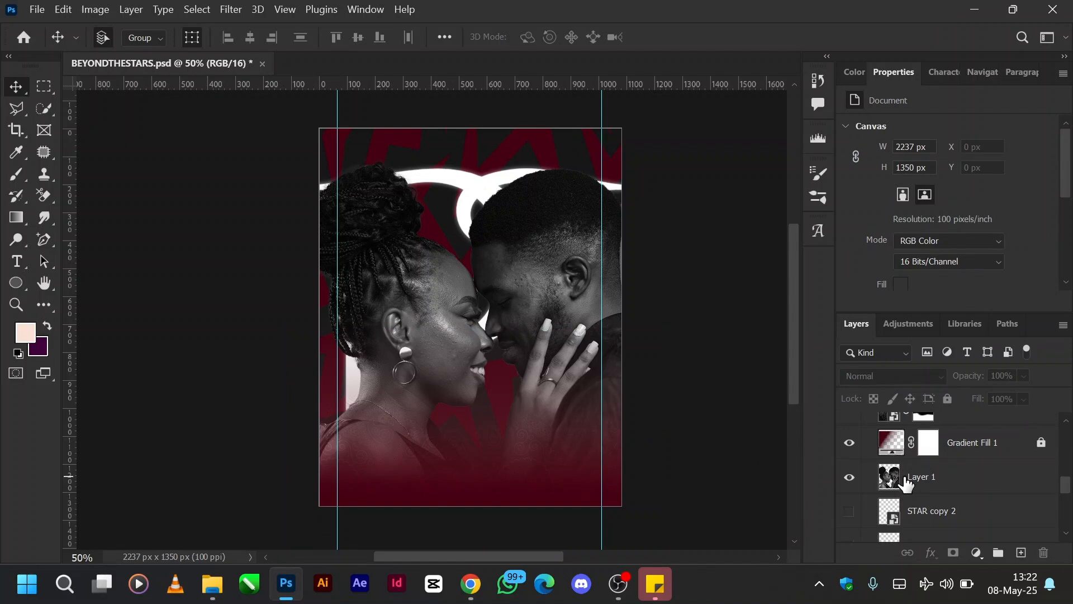
pyautogui.scroll(-1, 906, 482)
pyautogui.scroll(4, 895, 482)
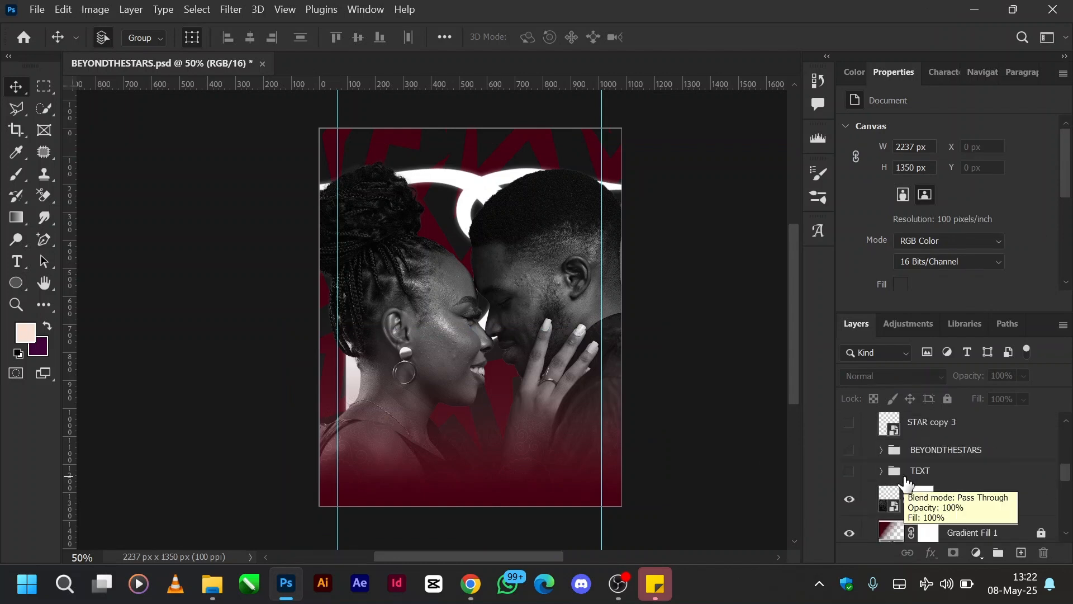
pyautogui.click(850, 471)
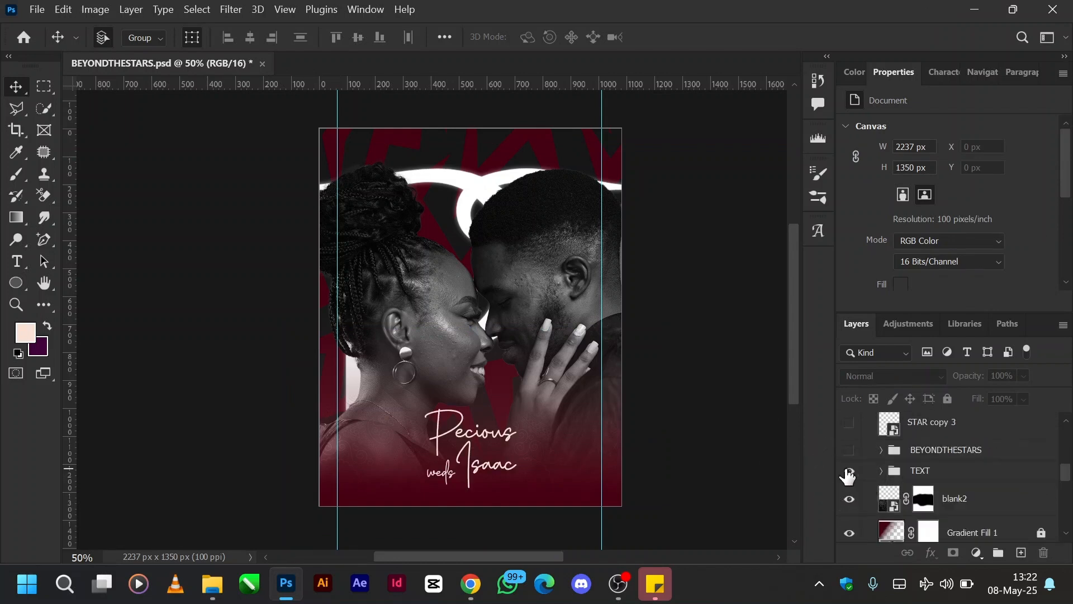
pyautogui.click(882, 471)
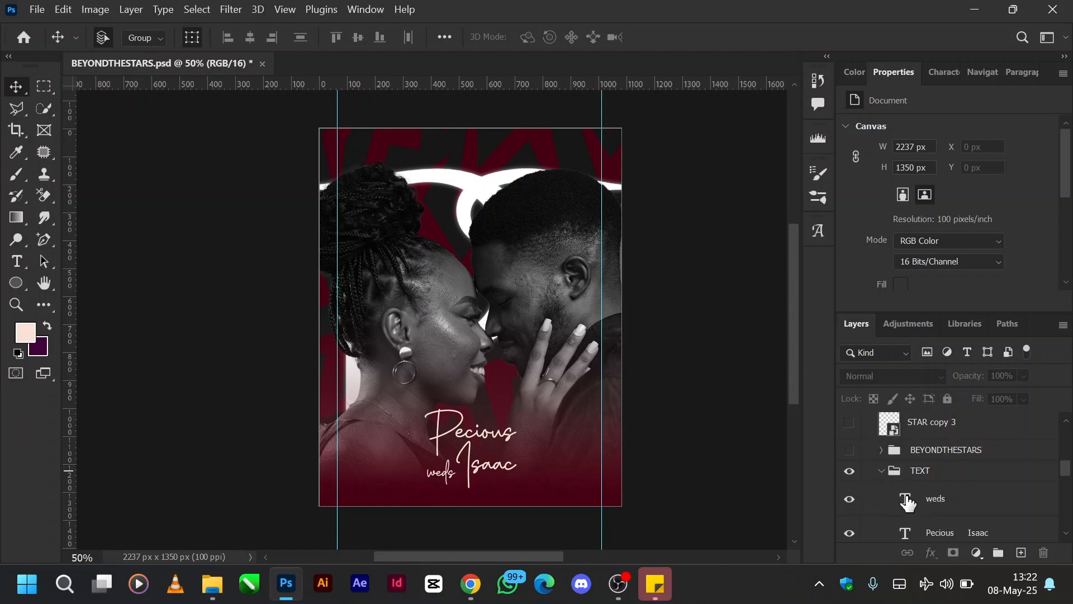
# Step: Inspect the font settings of the weds layer and the couple's names layer, and collapse the TEXT group
pyautogui.click(907, 503)
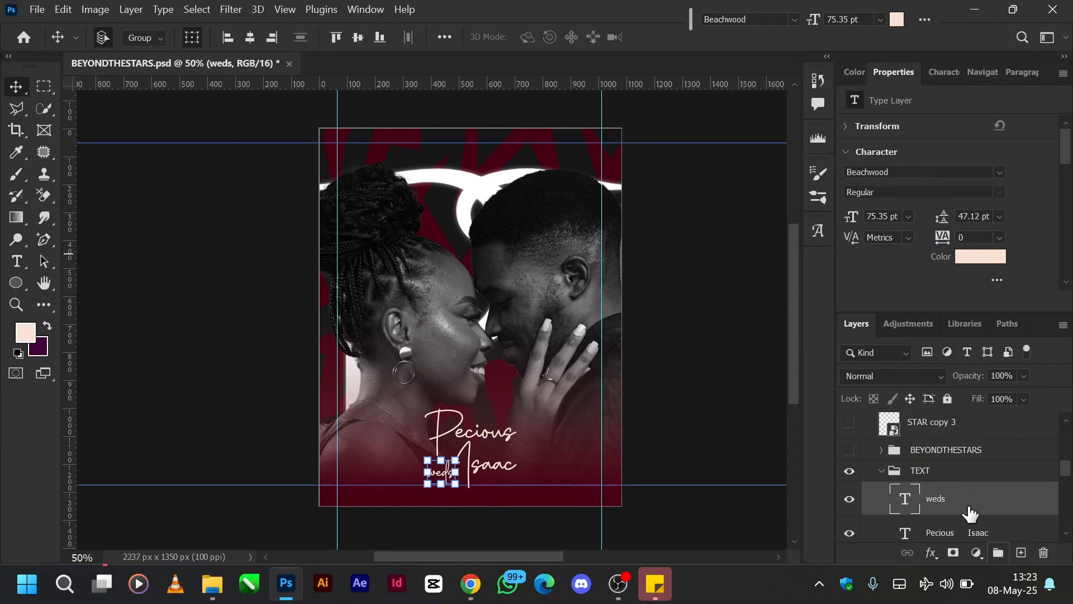
pyautogui.scroll(-2, 969, 510)
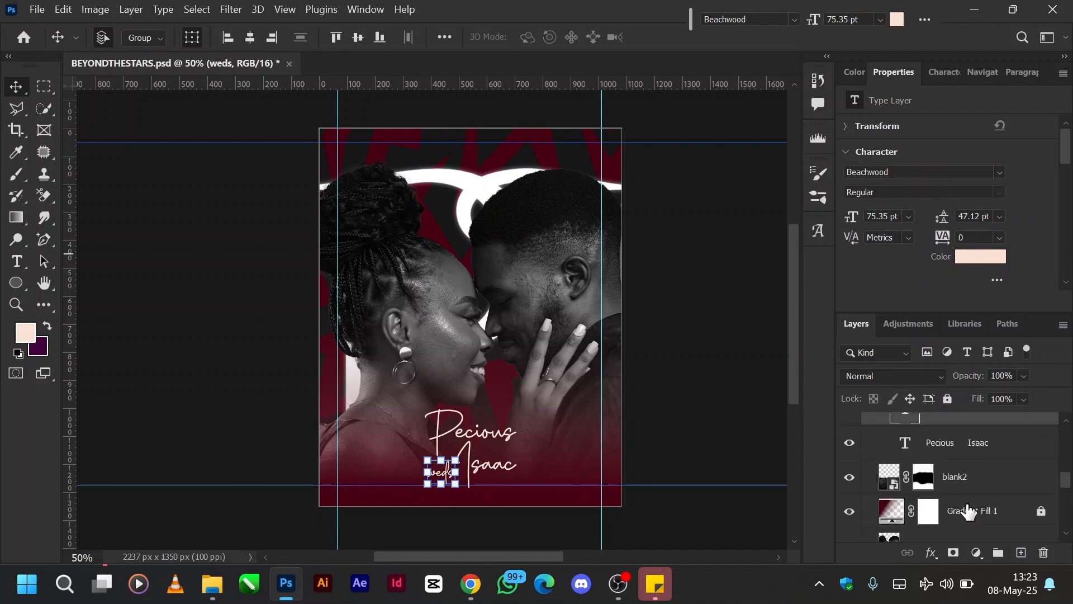
pyautogui.click(907, 453)
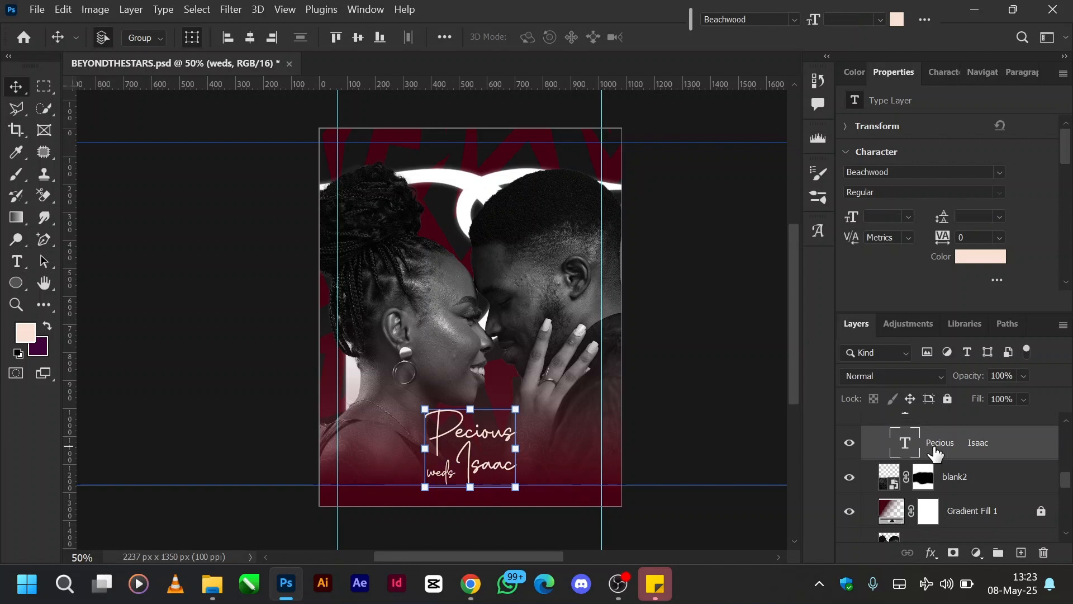
pyautogui.scroll(2, 919, 492)
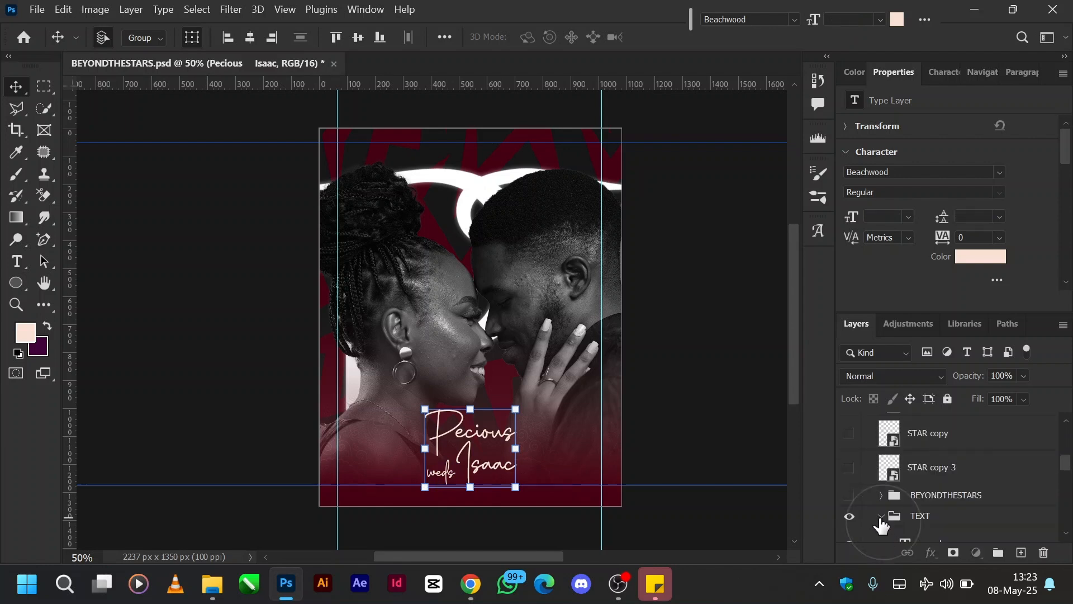
pyautogui.click(875, 514)
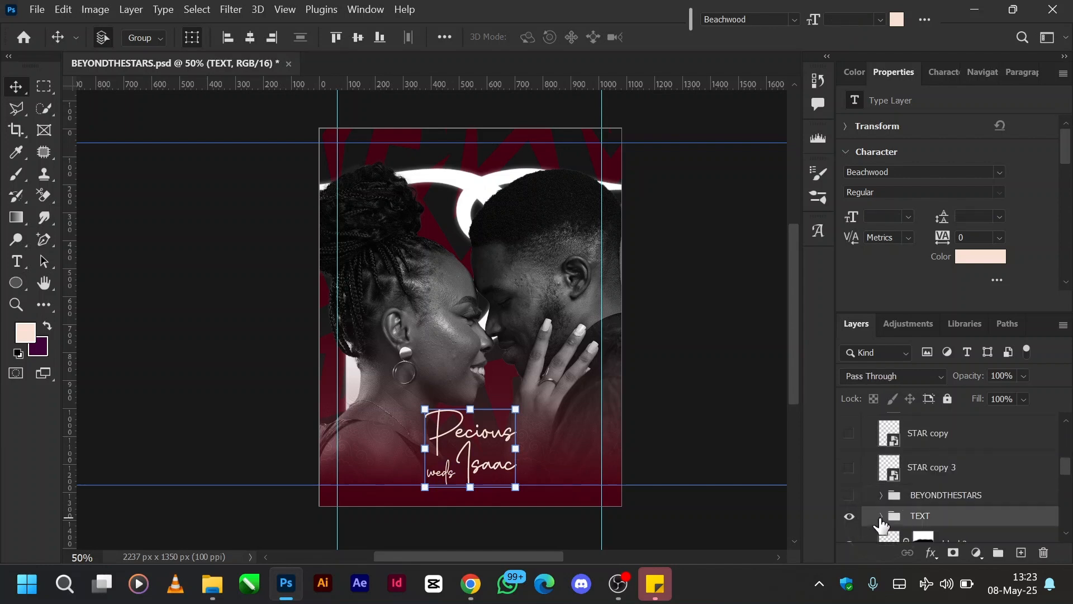
# Step: Show and expand the BEYONDTHESTARS group, and inspect its beyondthestars text layer and the motion-blurred beyondthestars copy
pyautogui.click(849, 496)
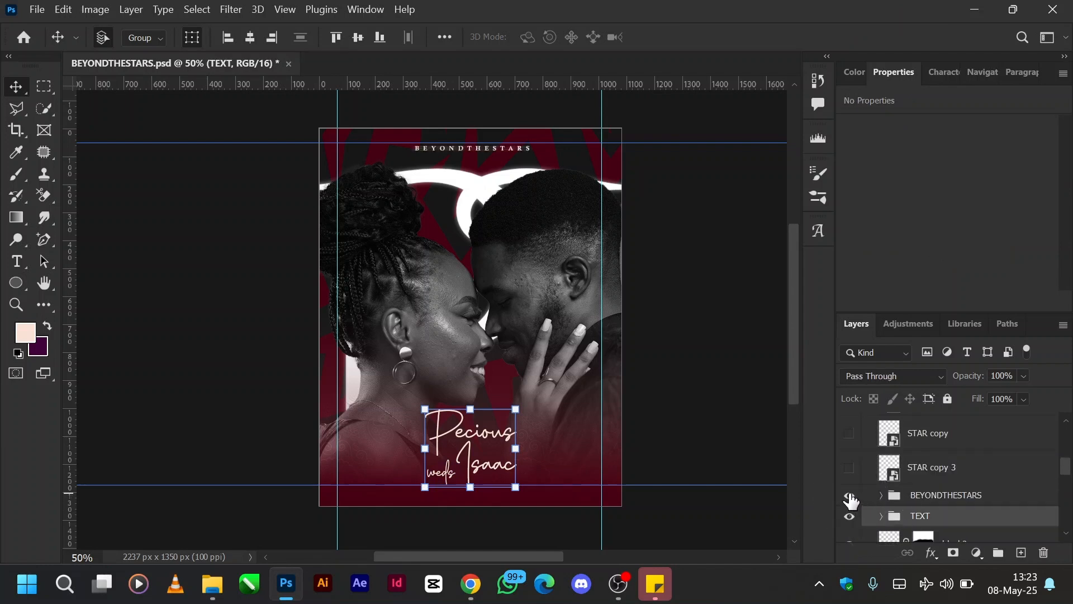
pyautogui.click(881, 495)
pyautogui.scroll(-1, 944, 509)
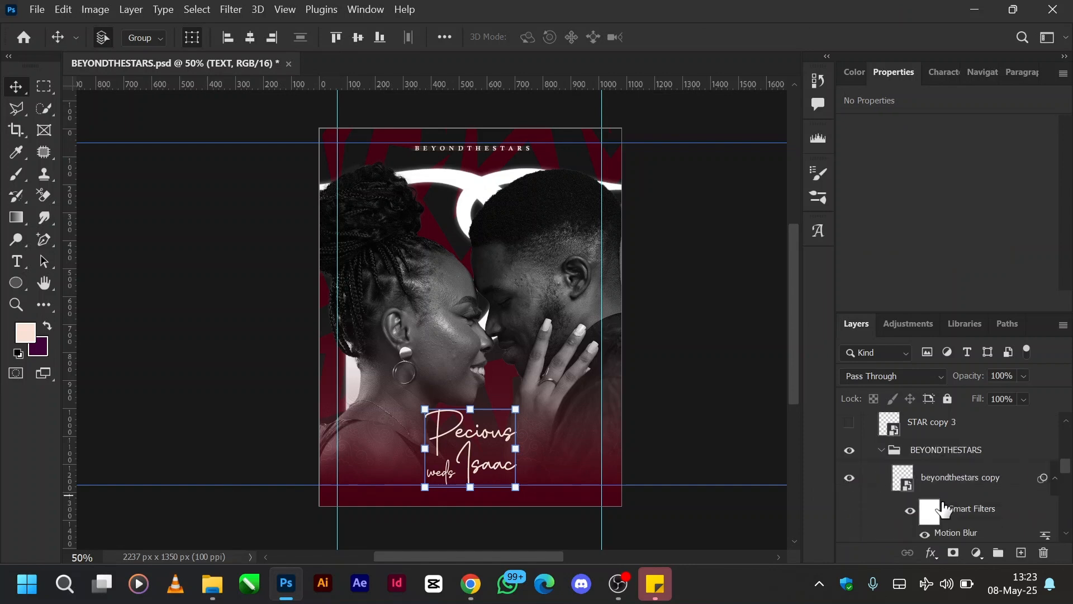
pyautogui.scroll(-1, 944, 509)
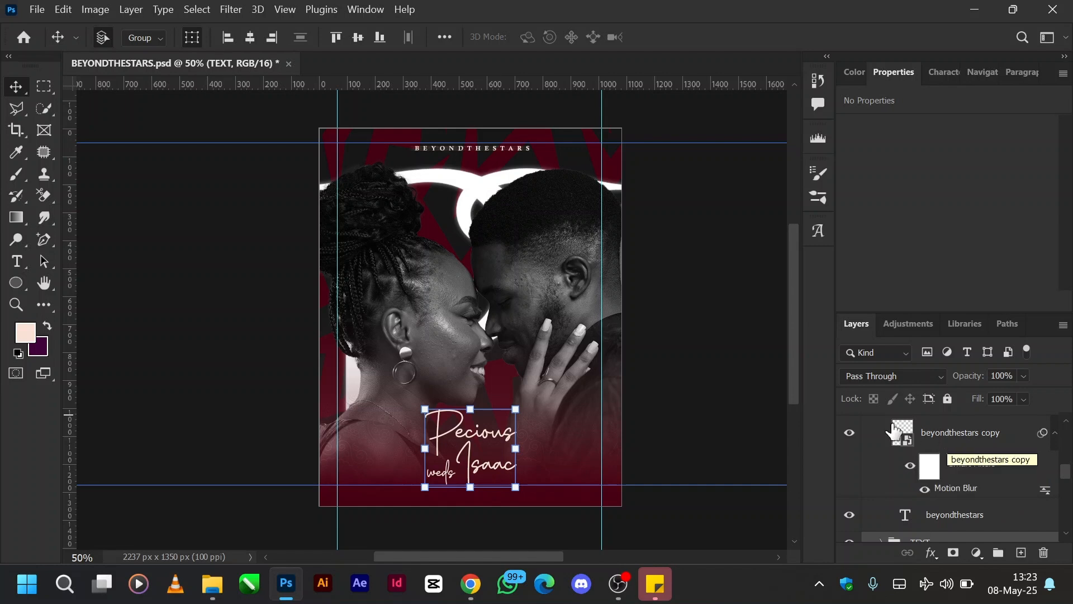
pyautogui.click(923, 526)
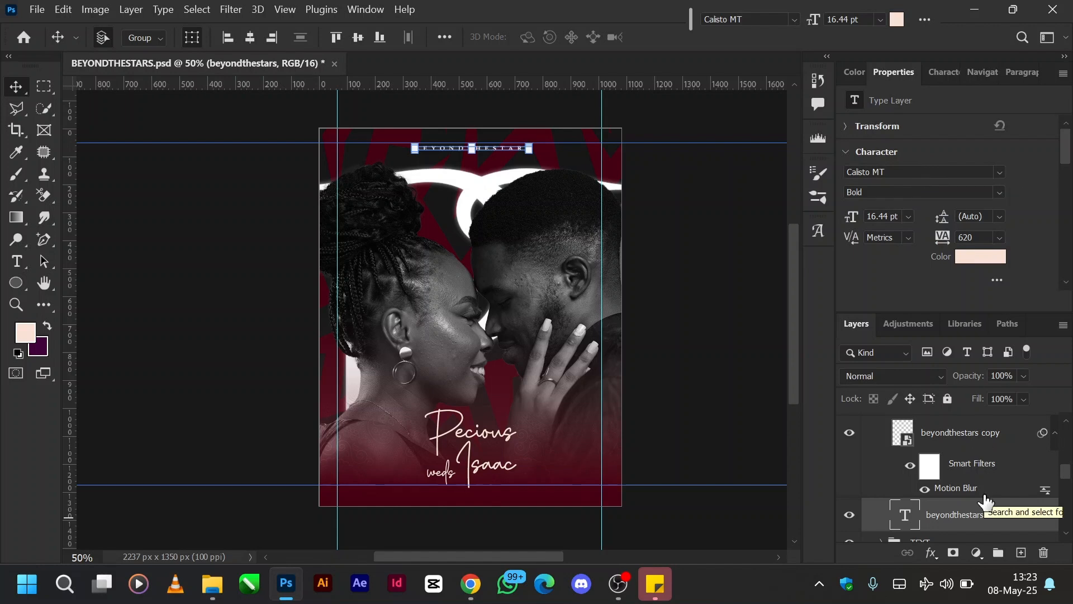
pyautogui.click(895, 432)
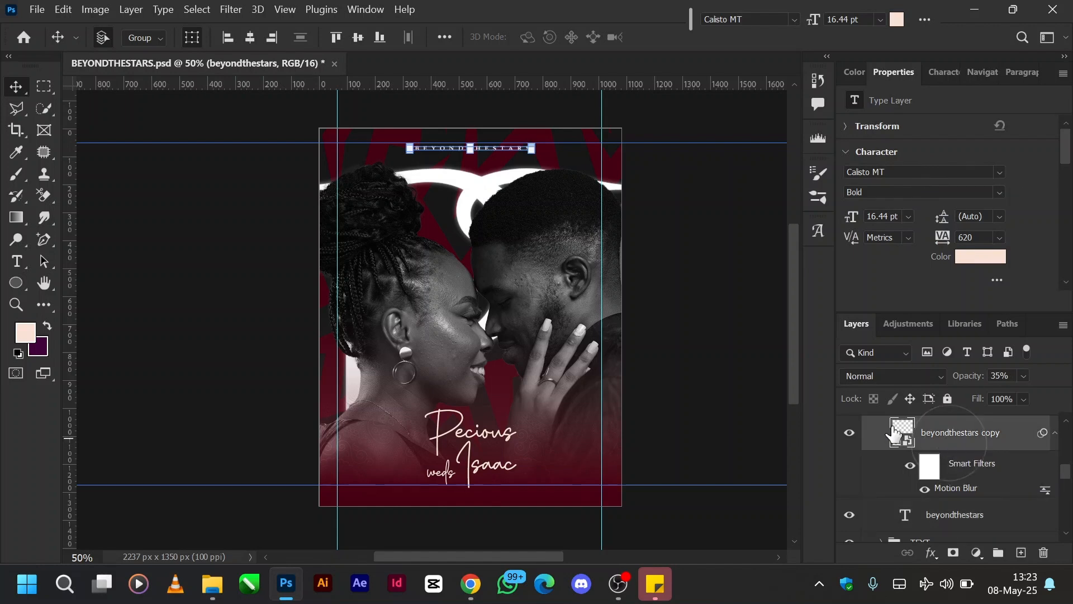
# Step: Hide the motion-blurred beyondthestars copy layer and duplicate the beyondthestars text layer
pyautogui.click(854, 434)
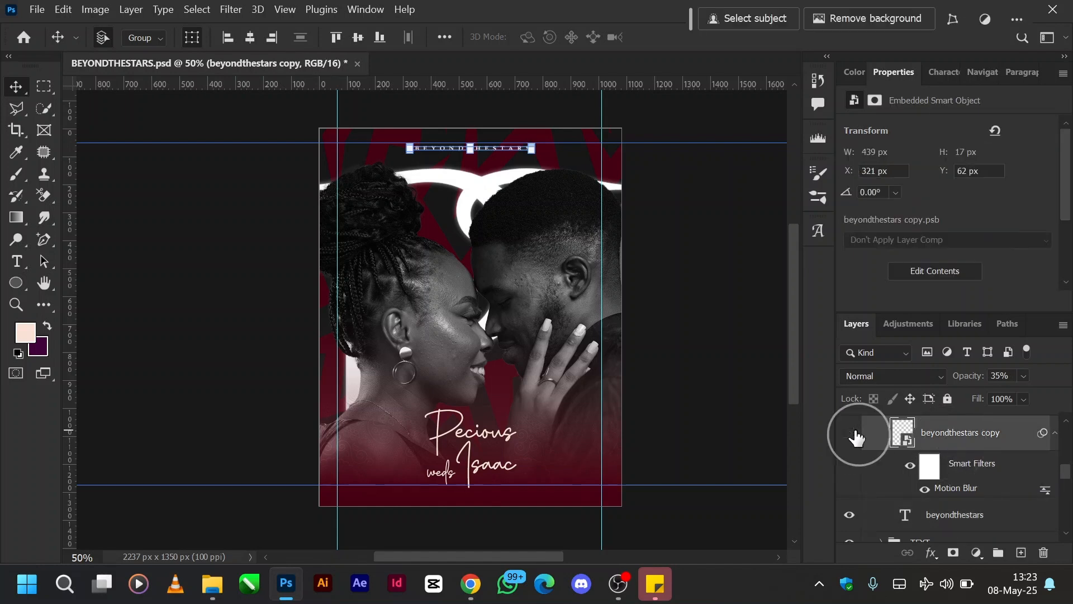
pyautogui.click(954, 520)
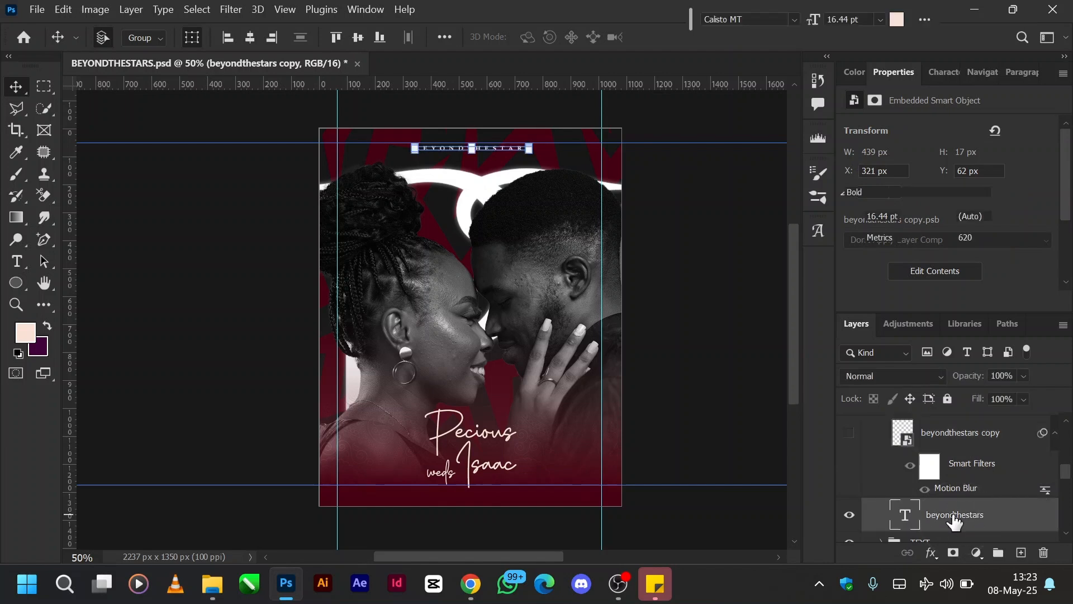
pyautogui.moveTo(954, 520); pyautogui.dragTo(949, 498)
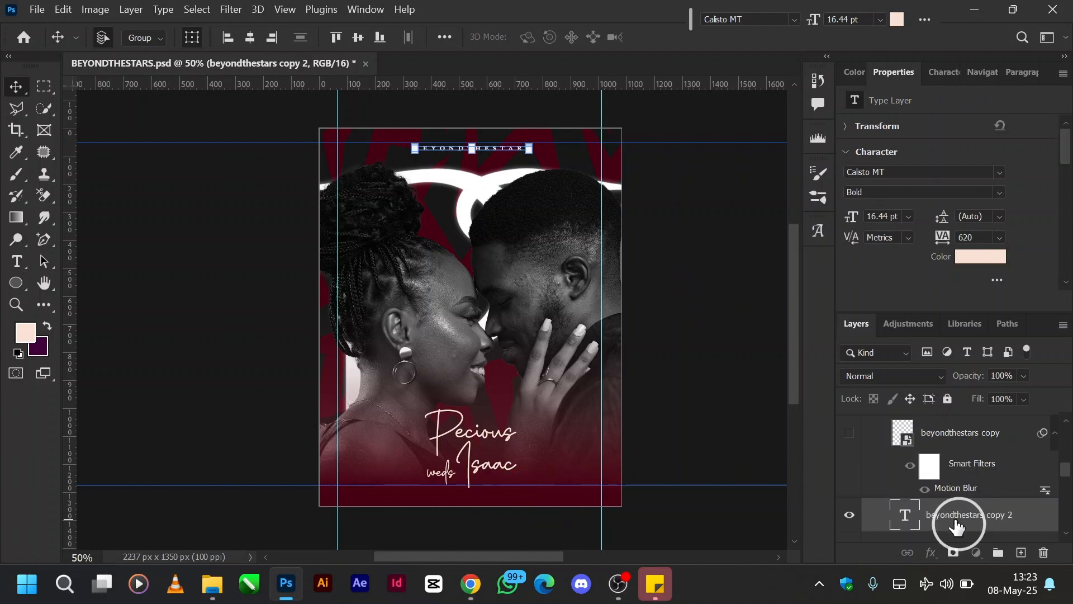
pyautogui.press('ctrl')
# Step: Start the Motion Blur filter on the duplicated beyondthestars text, converting the layer to a smart object
pyautogui.hotkey('ctrl', '=')
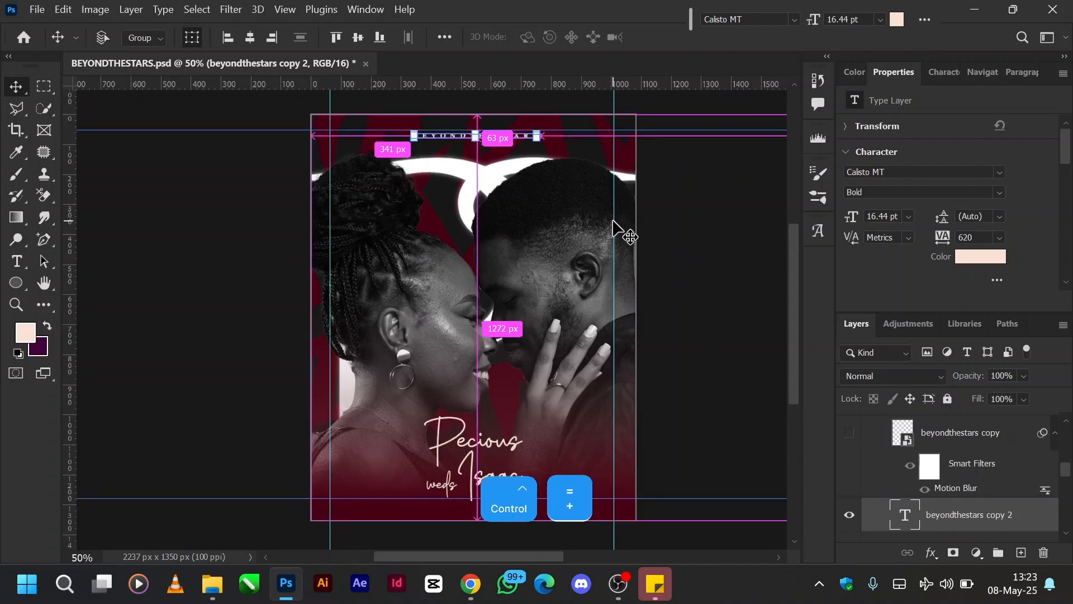
pyautogui.scroll(1, 613, 221)
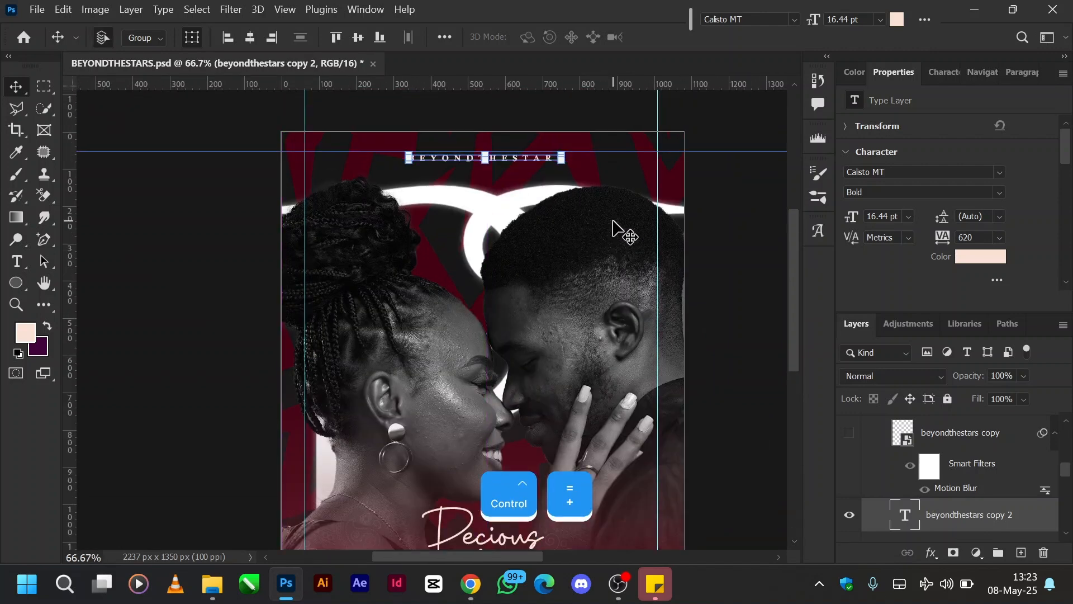
pyautogui.click(714, 245)
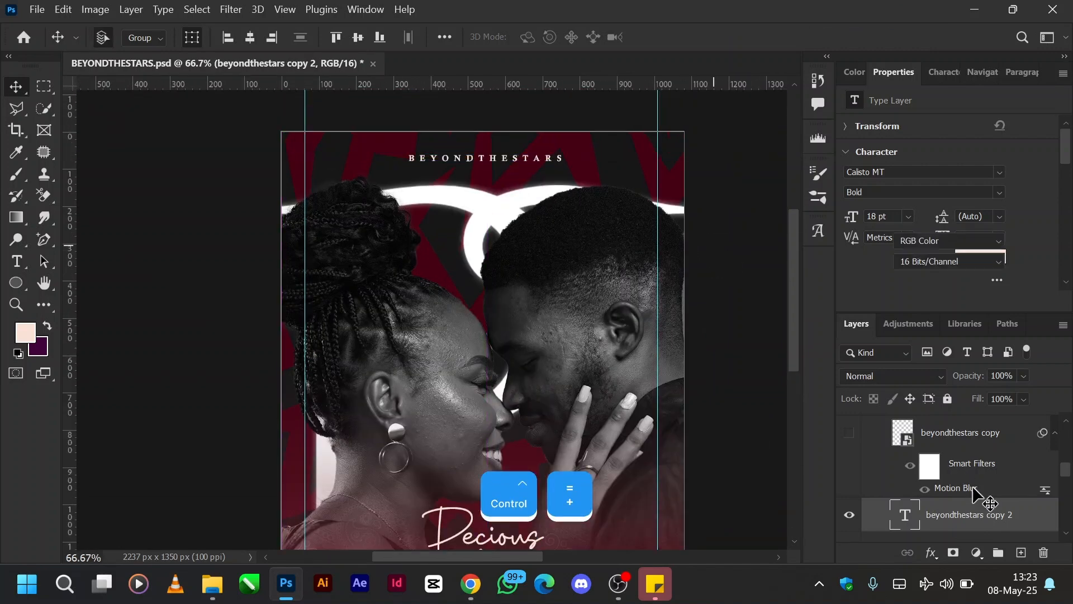
pyautogui.click(934, 512)
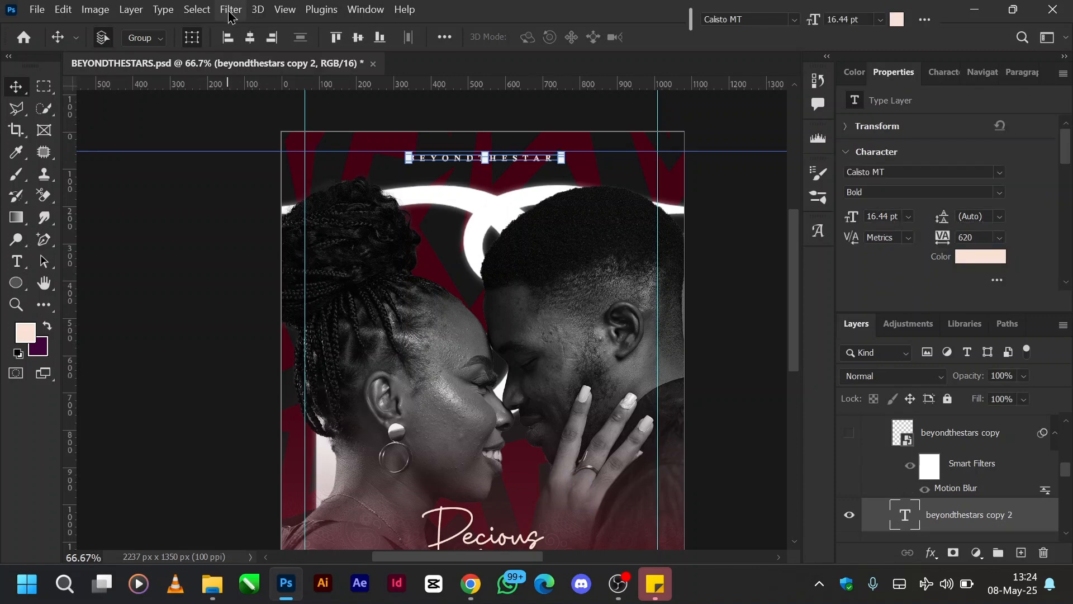
pyautogui.click(231, 10)
pyautogui.moveTo(343, 213)
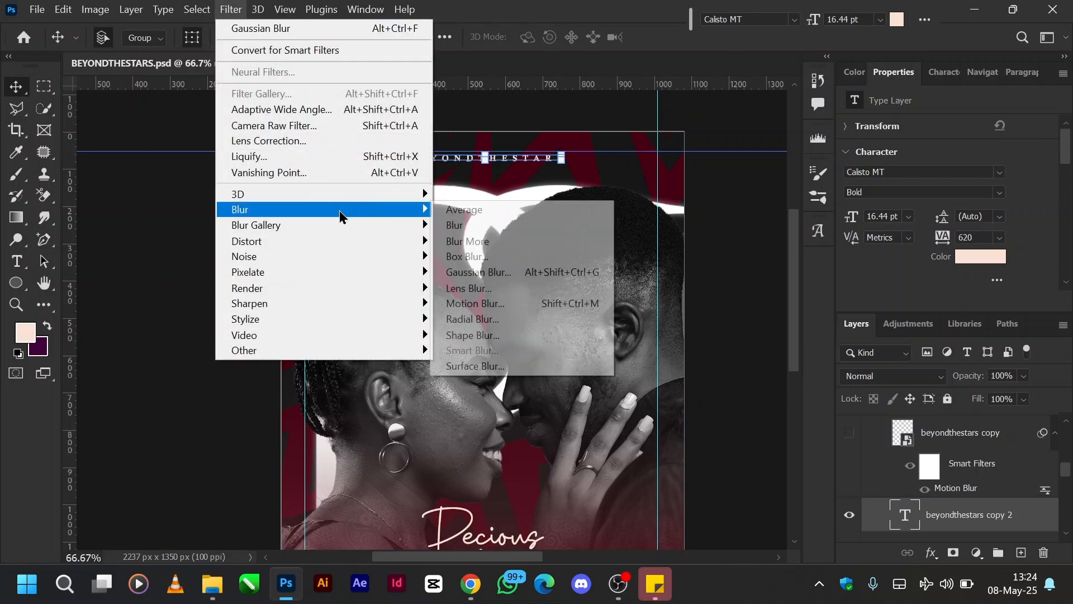
pyautogui.click(495, 310)
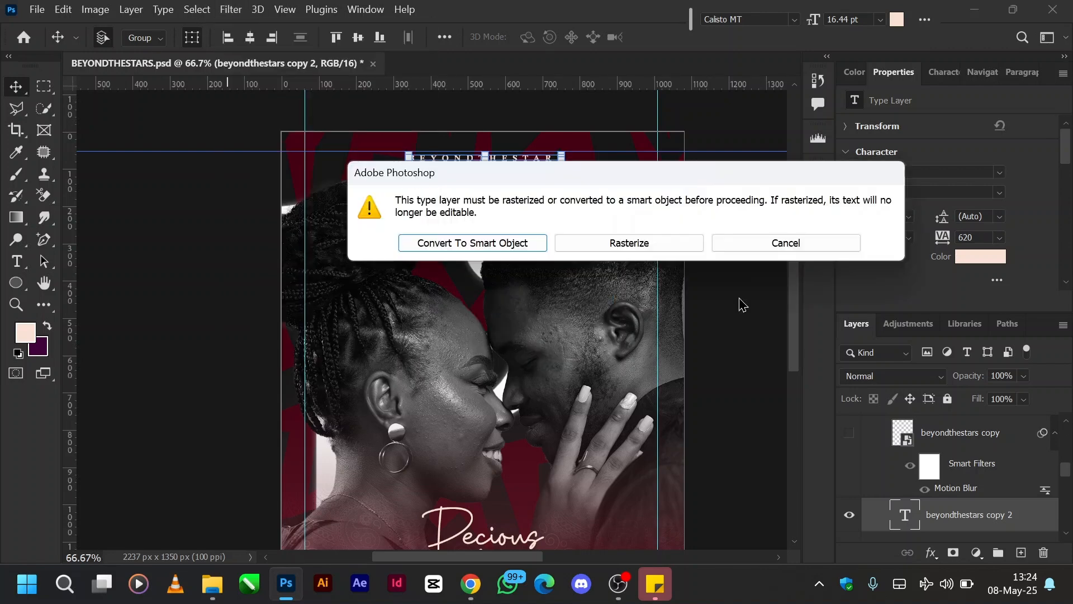
pyautogui.click(515, 242)
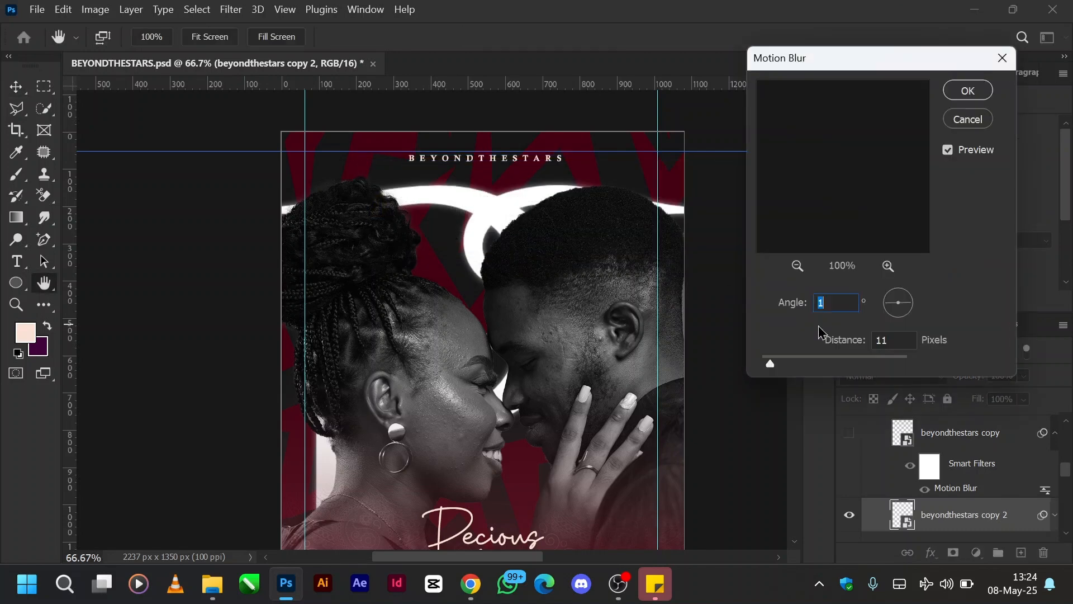
# Step: Try Motion Blur distances of about 117, 190 and 48 pixels and angles such as -12° and 21°
pyautogui.click(820, 364)
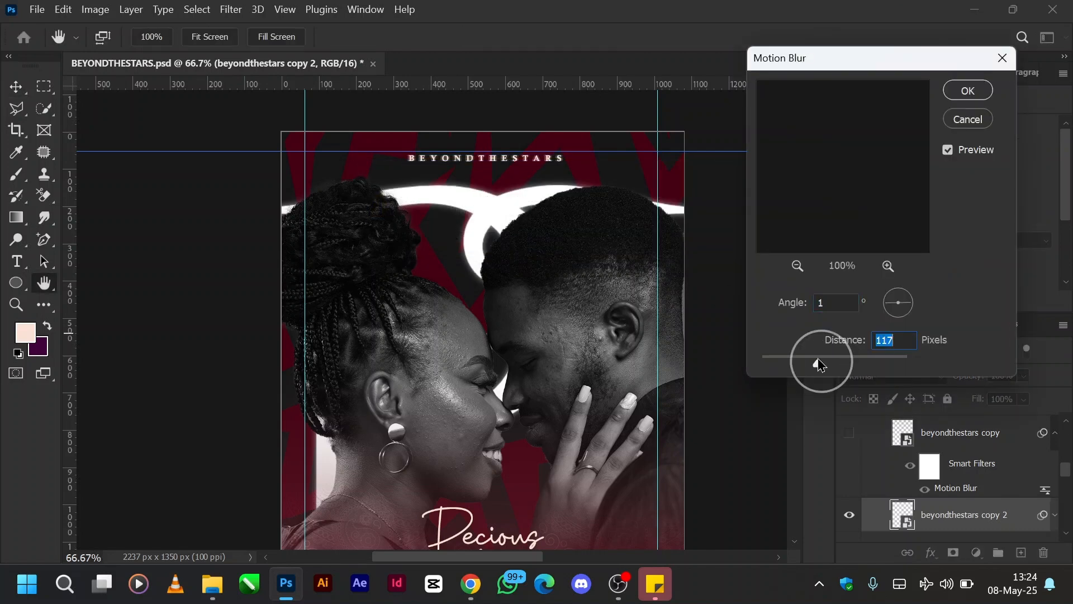
pyautogui.click(837, 364)
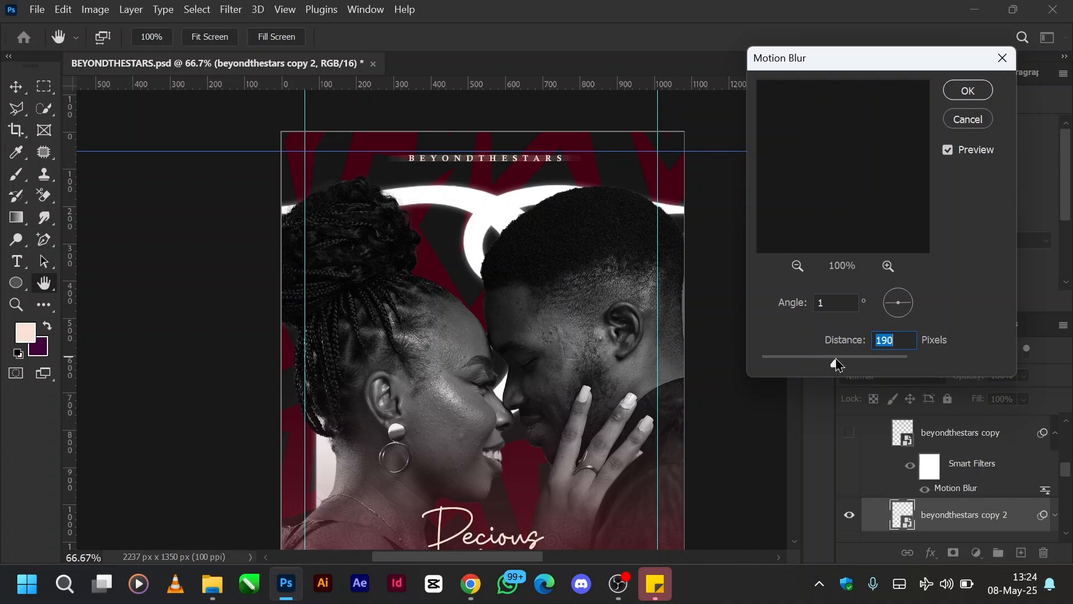
pyautogui.click(800, 357)
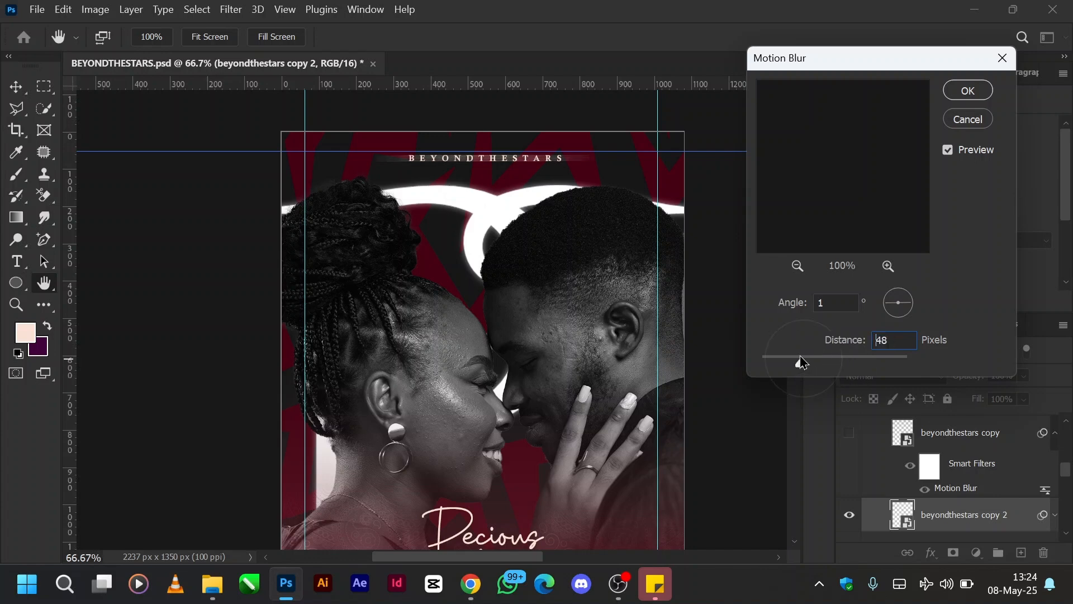
pyautogui.click(901, 296)
pyautogui.moveTo(904, 302); pyautogui.dragTo(891, 309)
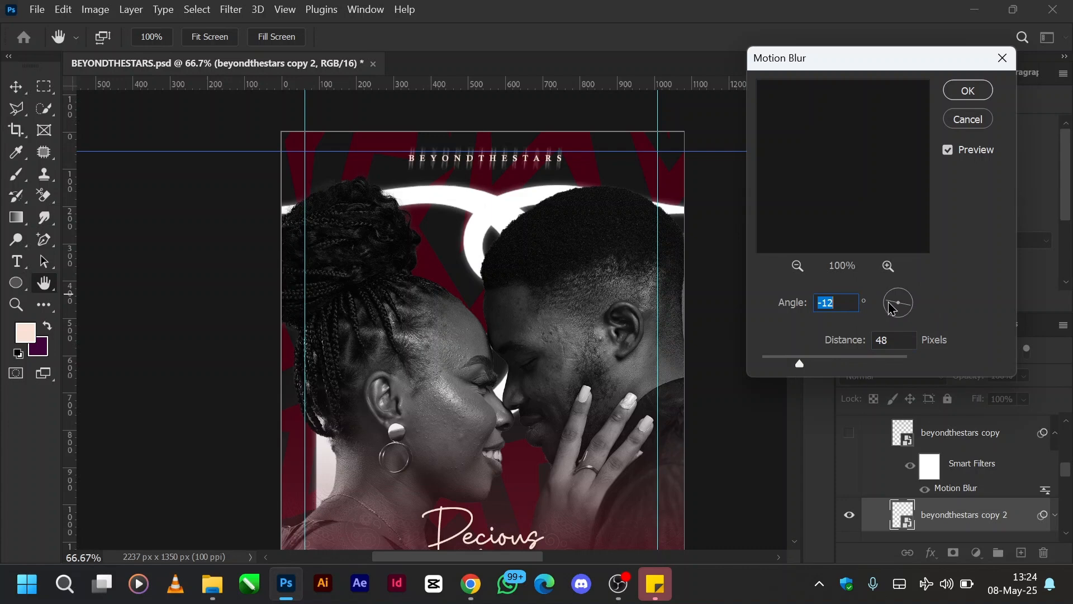
pyautogui.click(912, 305)
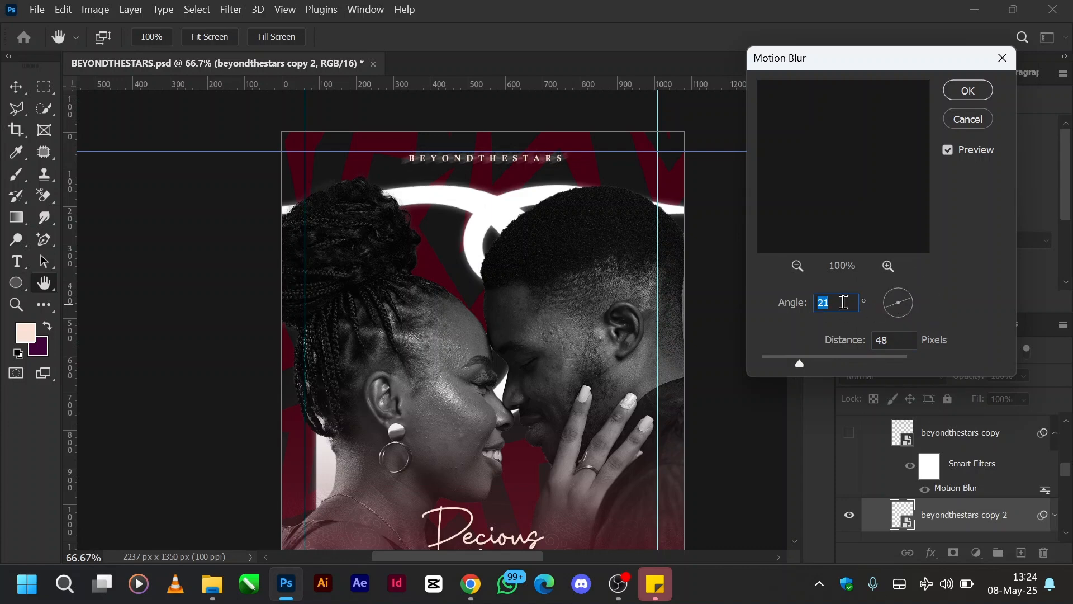
# Step: Try Motion Blur at a 0° angle with distances of about 166, 41 and 48 pixels, and cancel the filter
pyautogui.write('0')
pyautogui.click(829, 364)
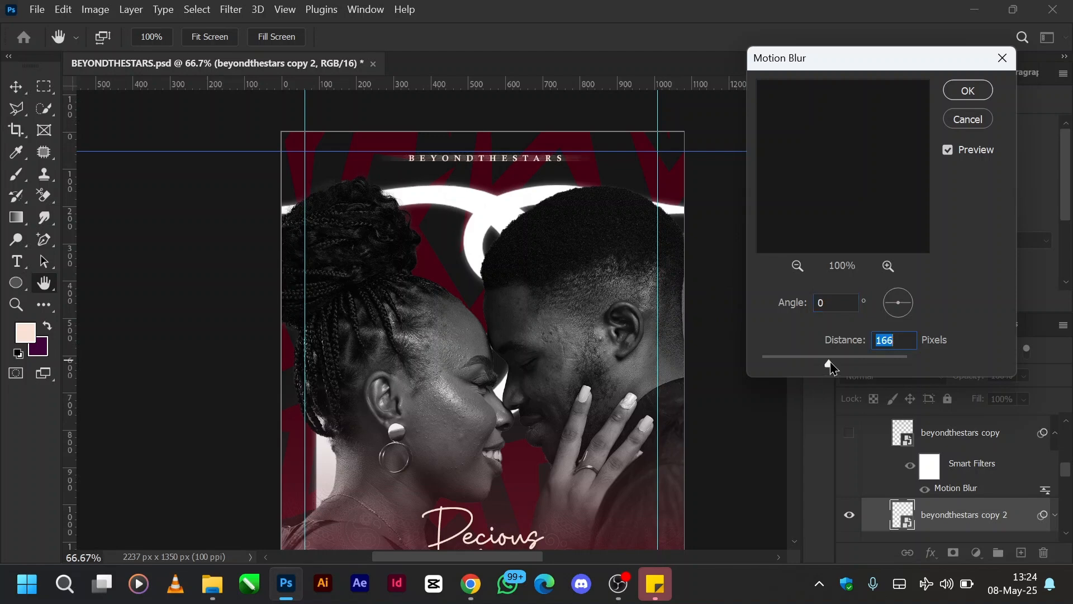
pyautogui.click(796, 362)
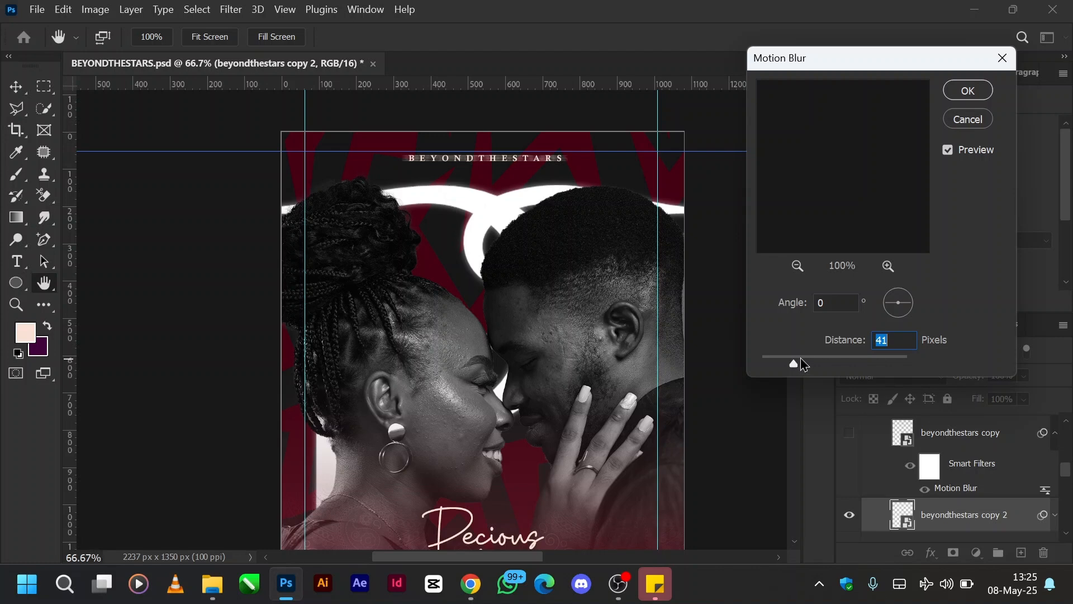
pyautogui.moveTo(798, 366); pyautogui.dragTo(802, 365)
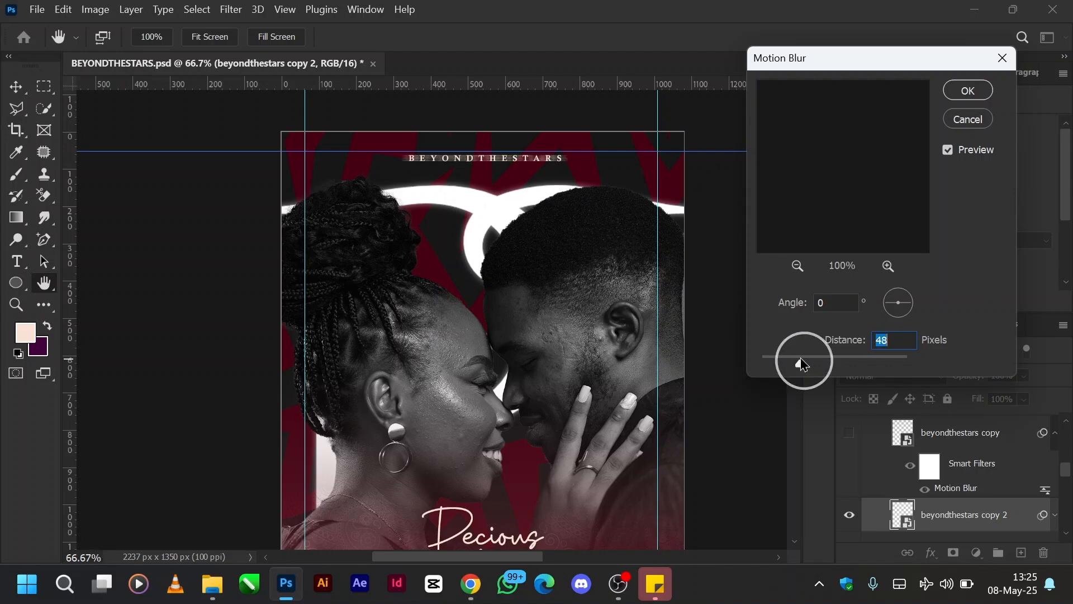
pyautogui.click(965, 119)
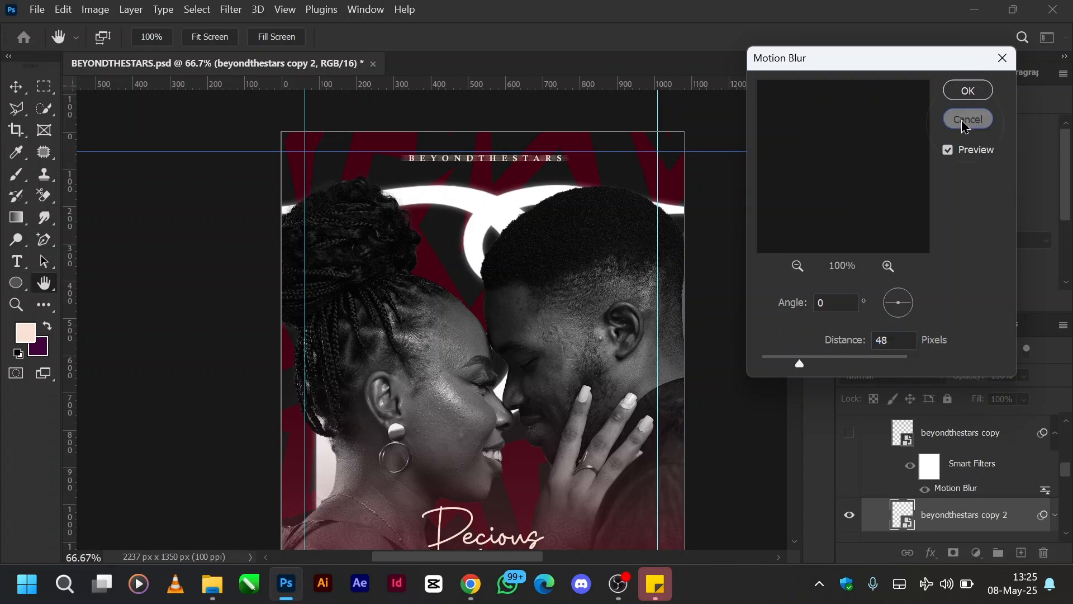
# Step: Delete the beyondthestars copy 2 layer and show the motion-blurred beyondthestars copy layer again
pyautogui.click(849, 514)
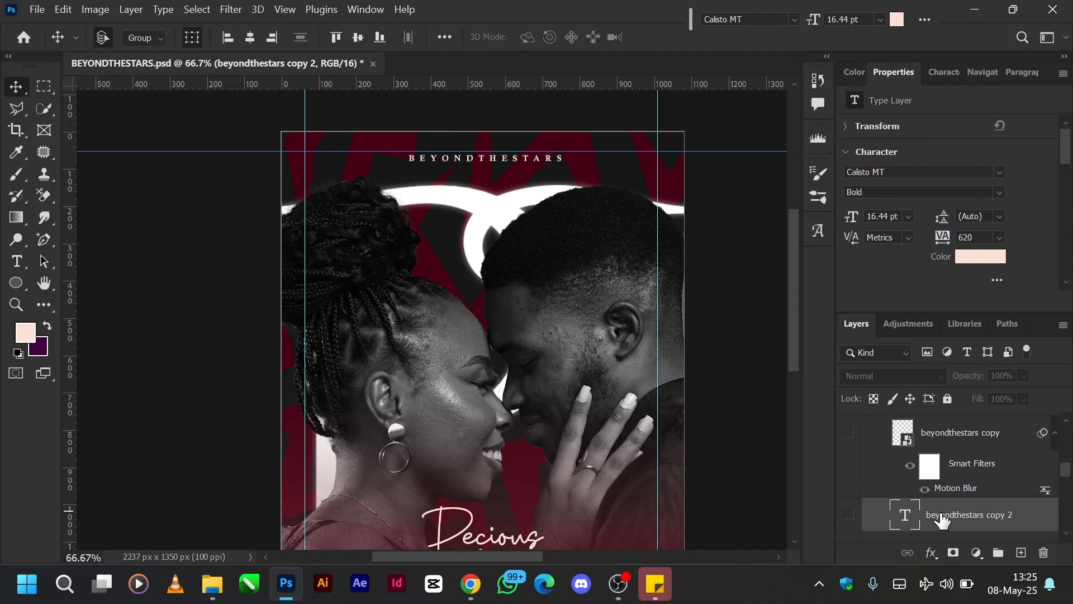
pyautogui.press('Delete')
pyautogui.click(849, 432)
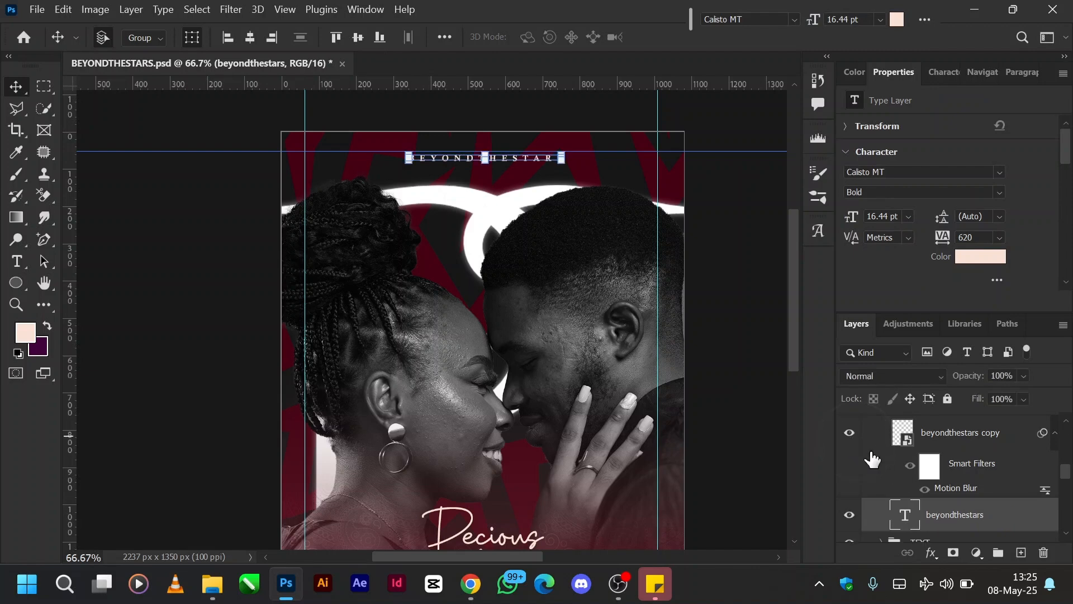
pyautogui.click(738, 428)
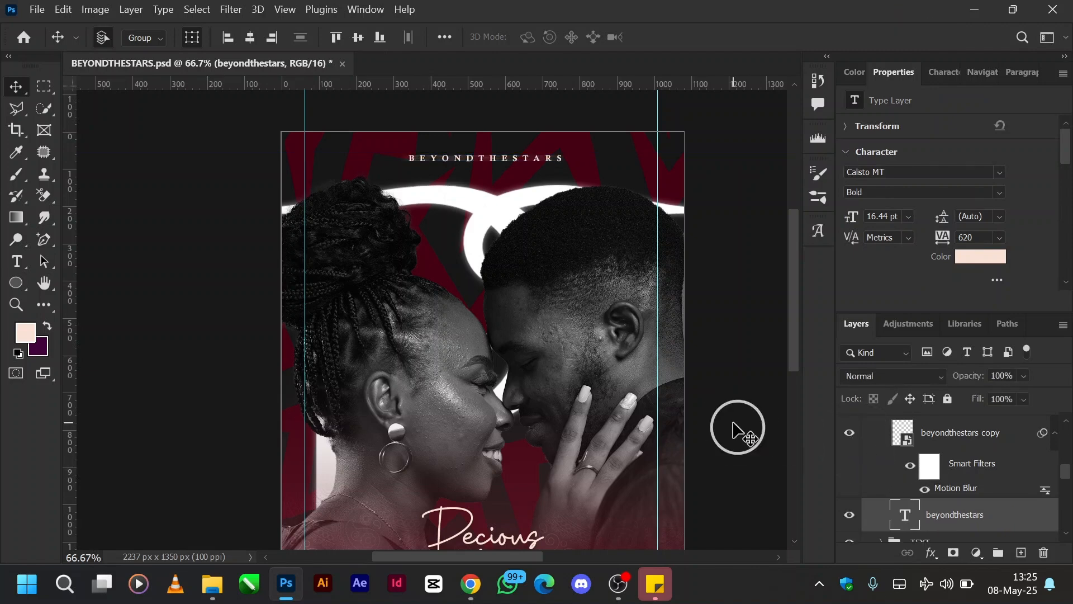
# Step: Show the DATE & TIME group and expand it to list its text layers
pyautogui.hotkey('ctrl', '-')
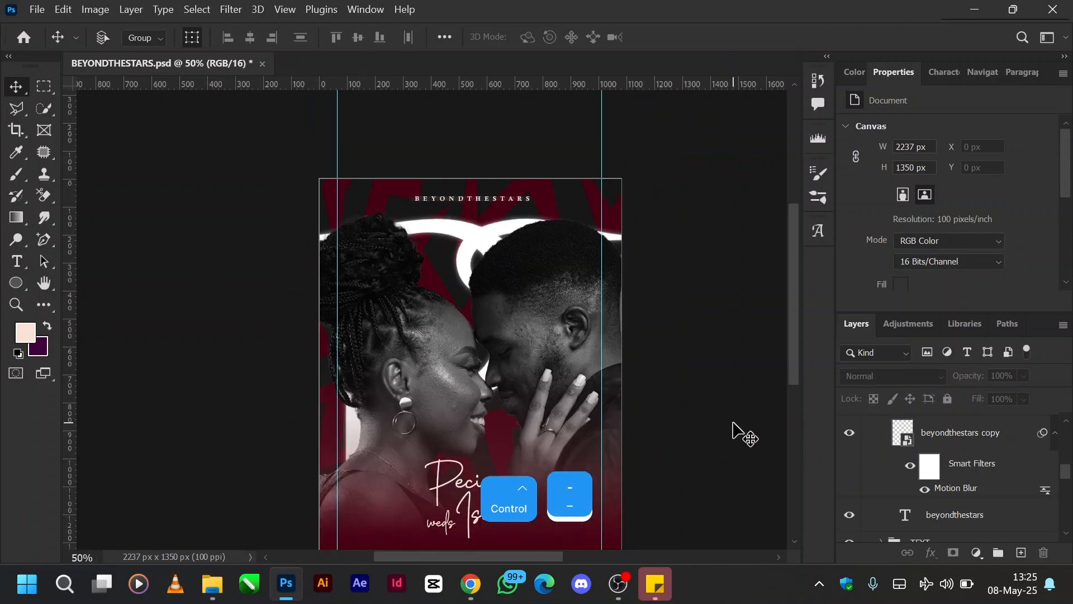
pyautogui.scroll(-1, 738, 428)
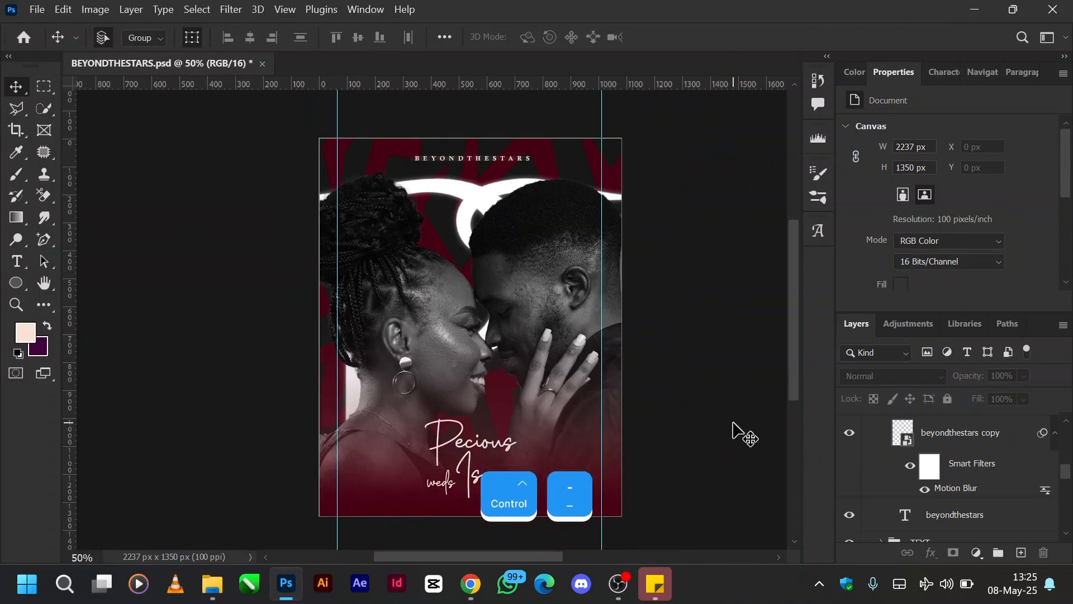
pyautogui.scroll(1, 919, 503)
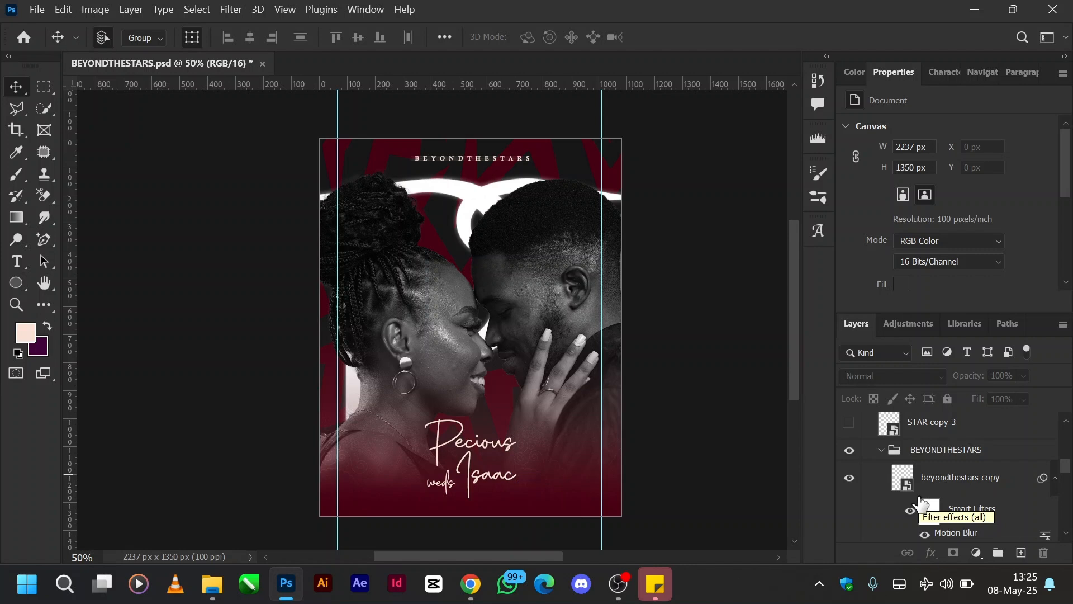
pyautogui.scroll(2, 920, 503)
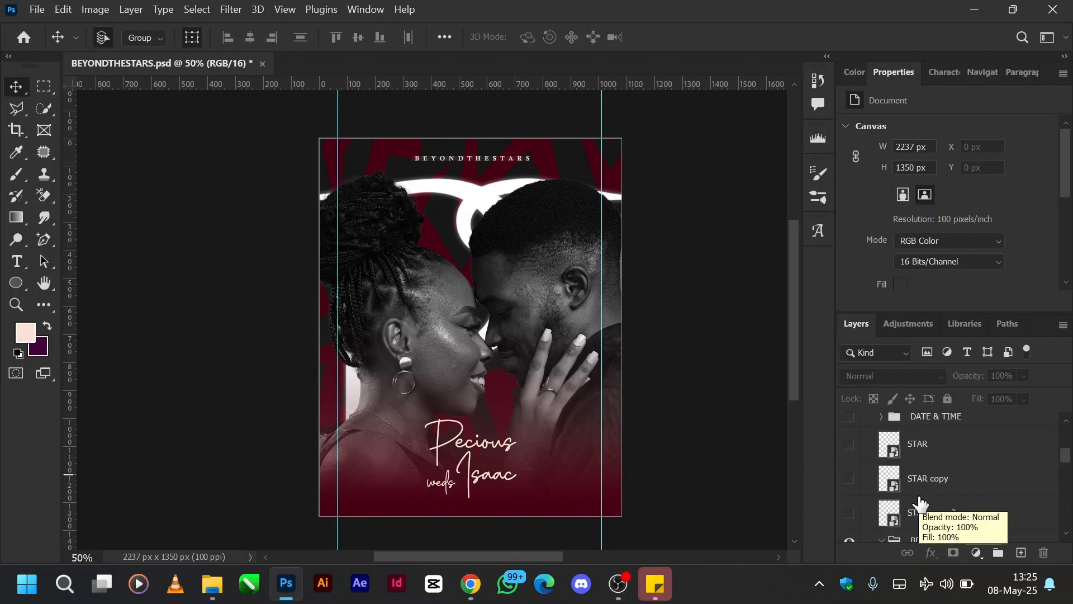
pyautogui.scroll(2, 920, 503)
pyautogui.scroll(-1, 920, 503)
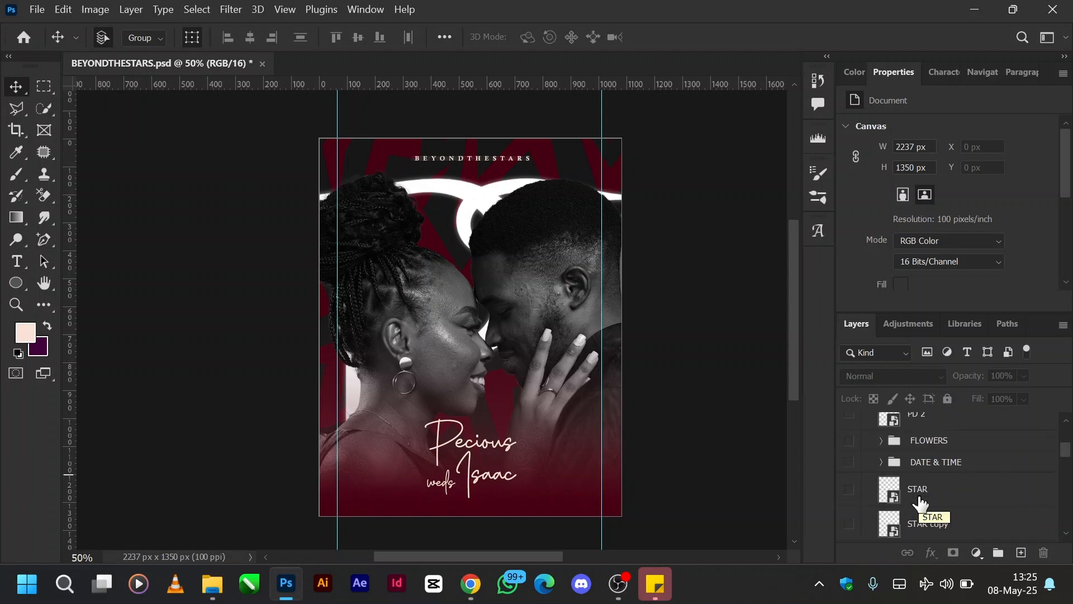
pyautogui.click(849, 463)
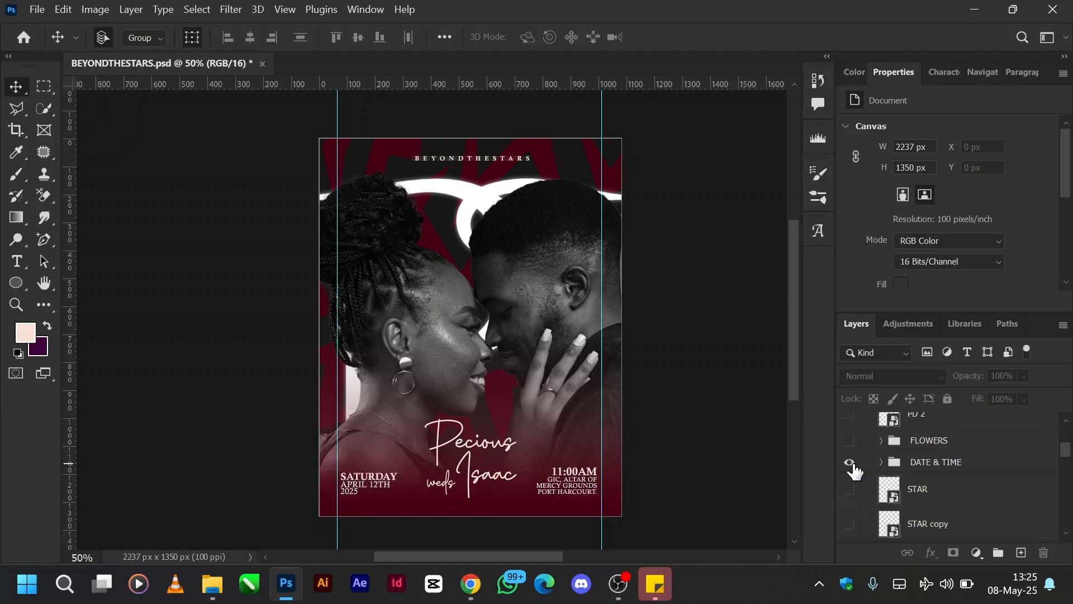
pyautogui.click(882, 462)
# Step: Examine the character settings of SATURDAY and 2025 in the SATURDAY APRIL 12TH 2025 text layer, and collapse the DATE & TIME group
pyautogui.click(941, 503)
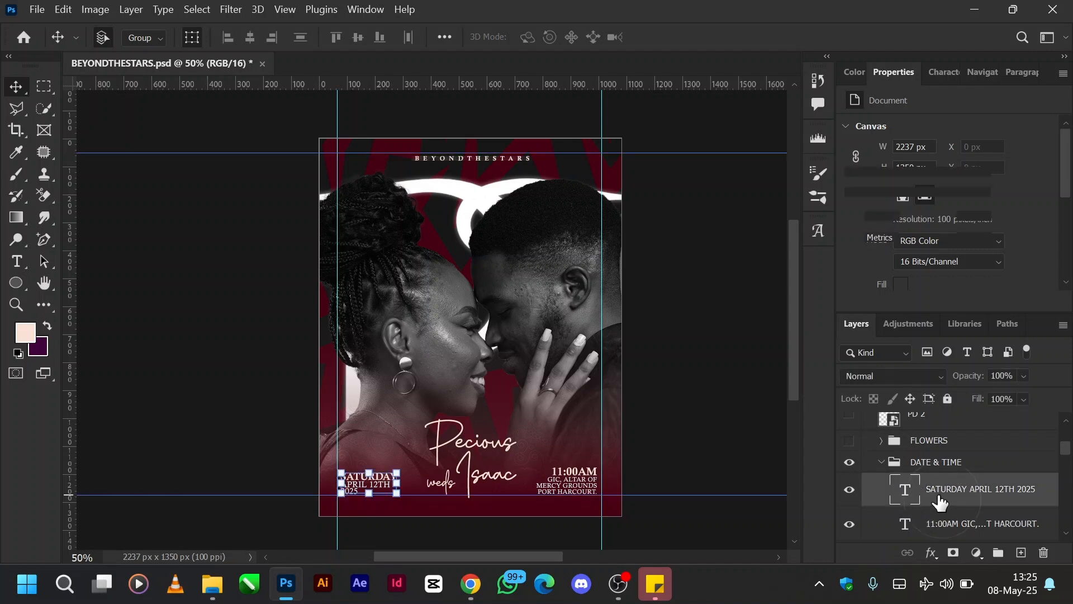
pyautogui.click(907, 496)
pyautogui.click(906, 496)
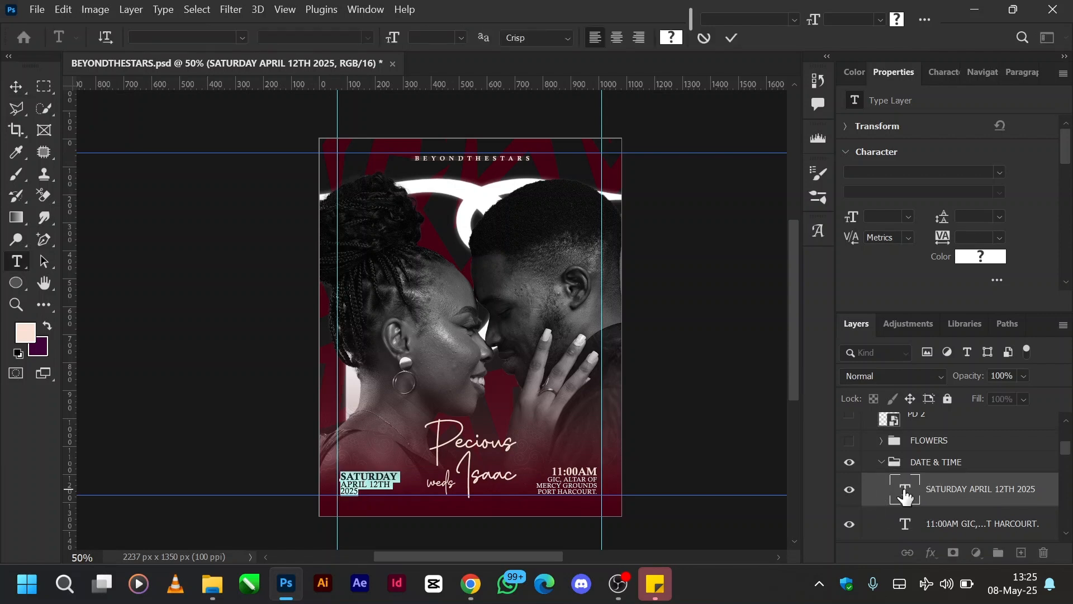
pyautogui.click(399, 474)
pyautogui.click(338, 477)
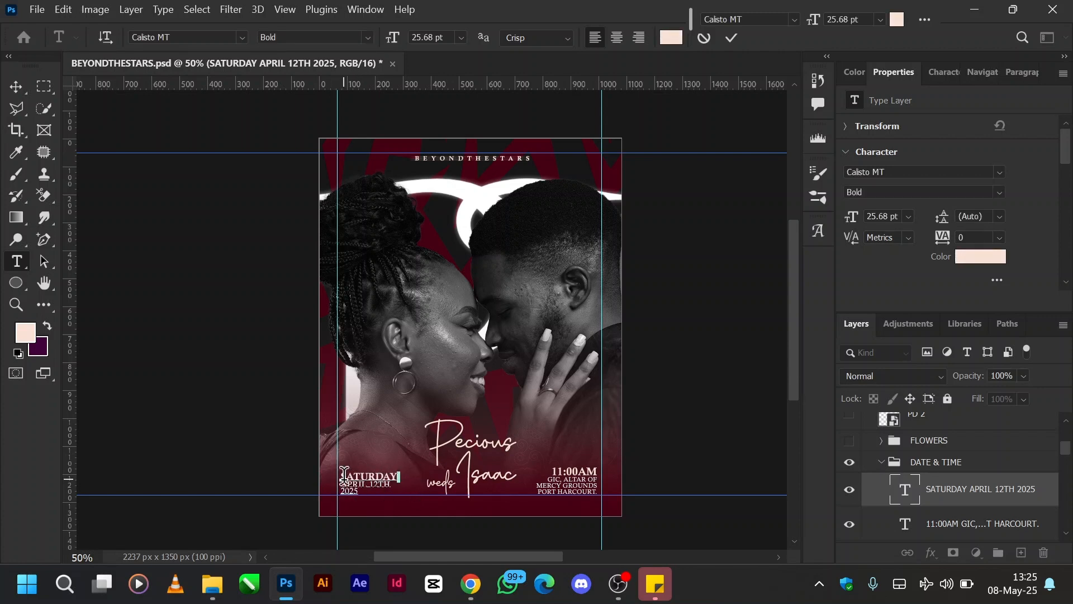
pyautogui.moveTo(344, 476); pyautogui.dragTo(398, 476)
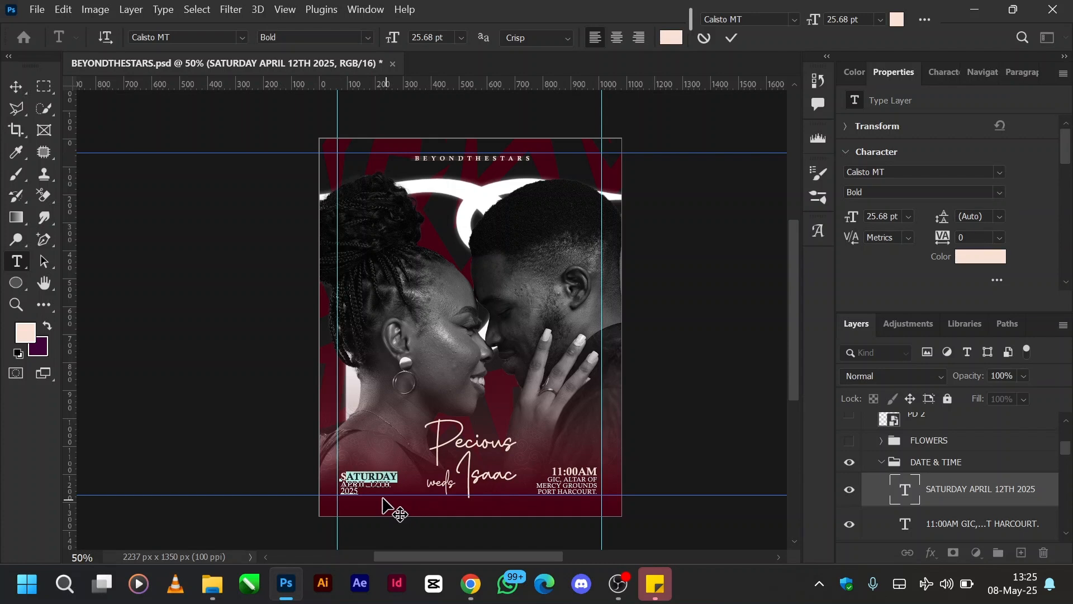
pyautogui.doubleClick(349, 490)
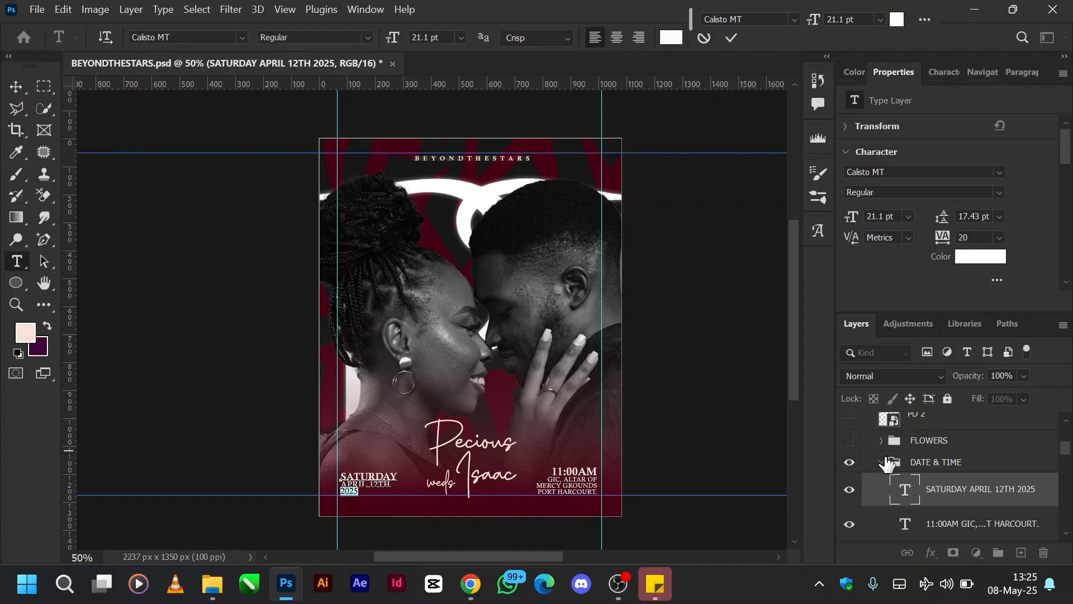
pyautogui.click(883, 461)
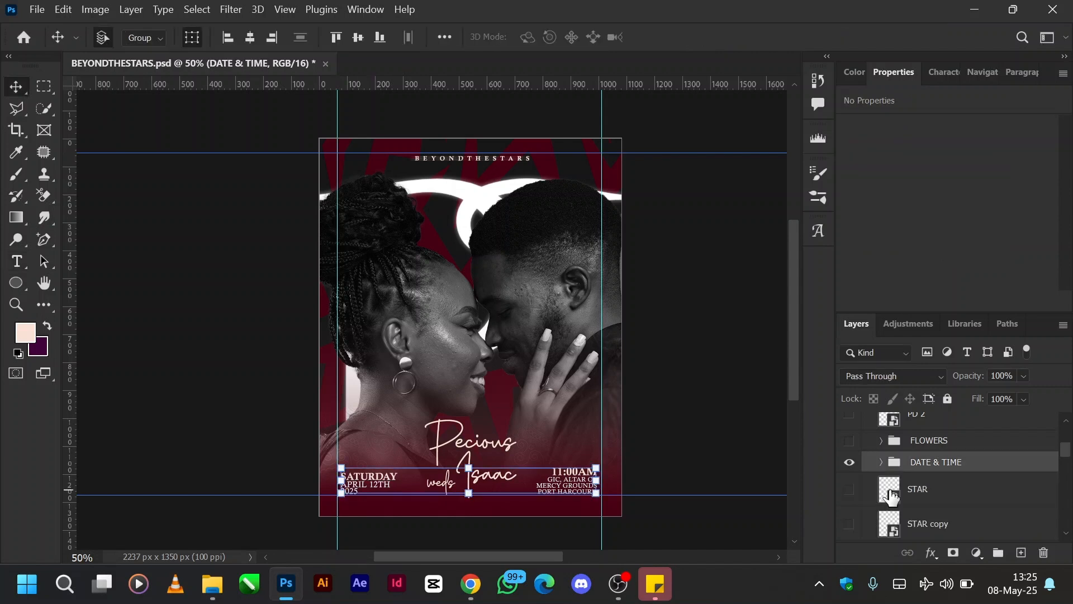
pyautogui.click(737, 460)
# Step: Show and expand the FLOWERS group, and select its flower 13 copy 2 layer
pyautogui.click(849, 441)
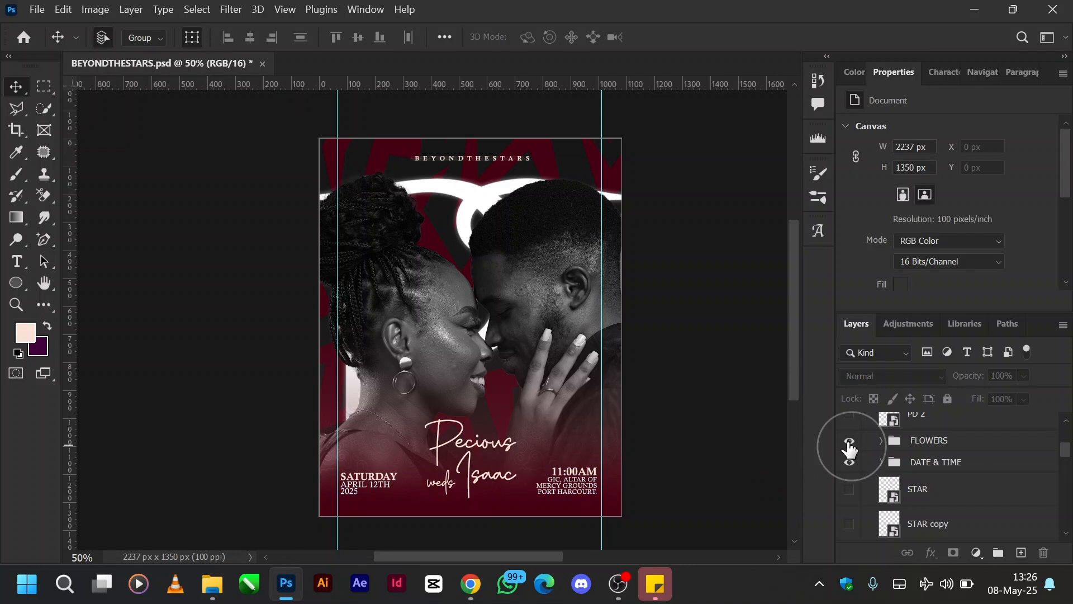
pyautogui.click(882, 442)
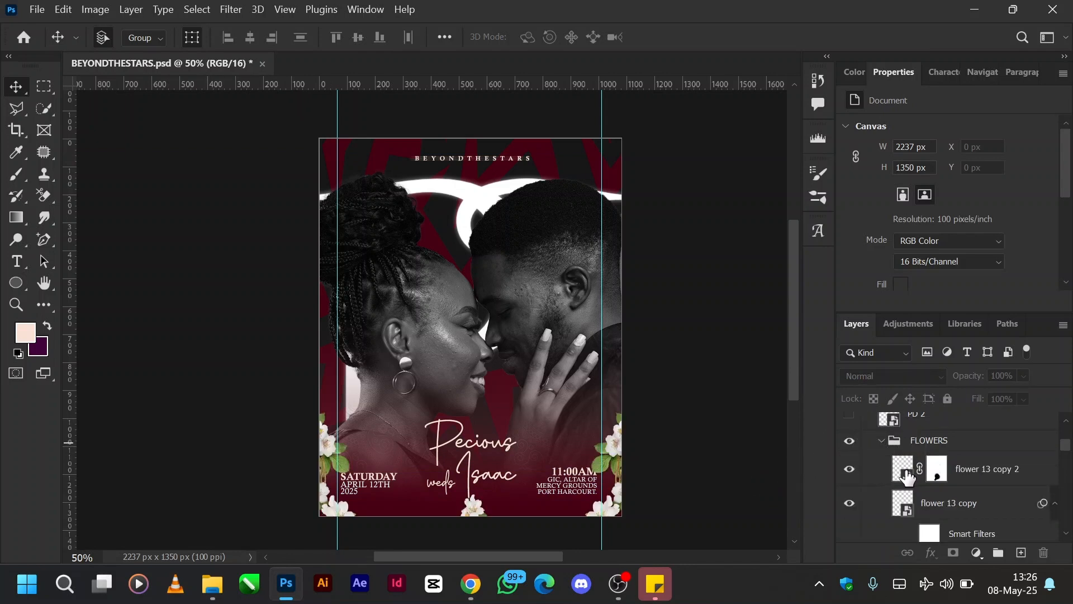
pyautogui.click(976, 470)
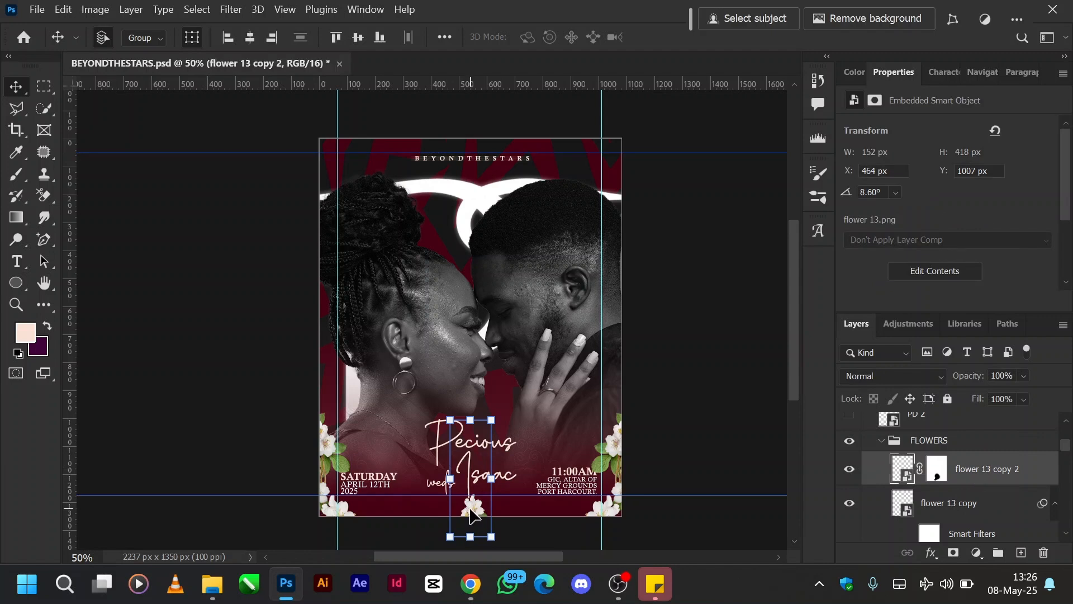
# Step: Try to move the bottom-centre flower up onto the couple's faces, and undo the move of the whole FLOWERS group
pyautogui.moveTo(474, 515); pyautogui.dragTo(474, 322)
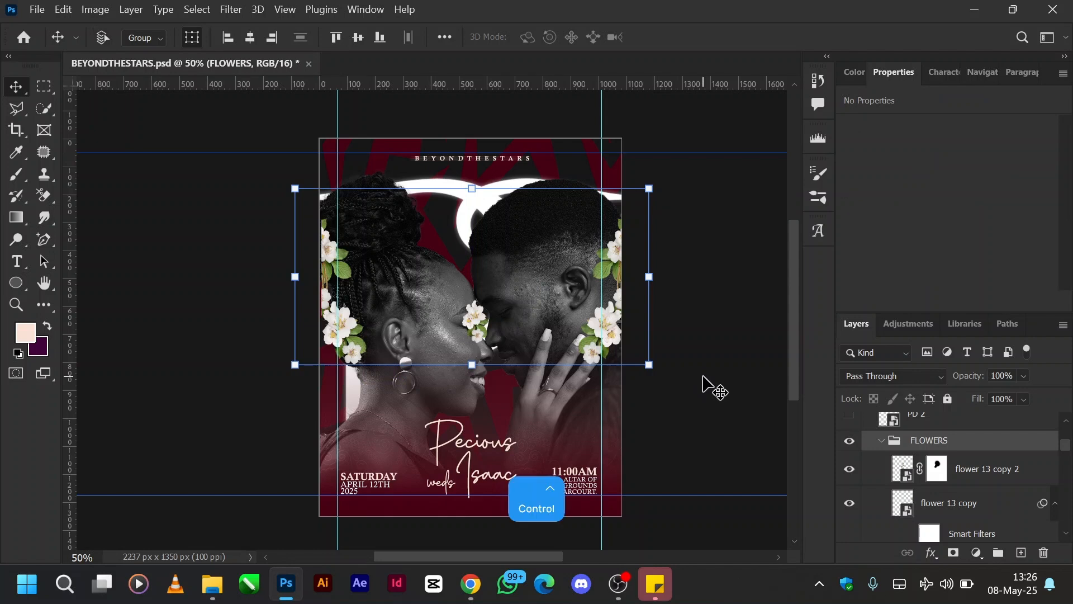
pyautogui.hotkey('ctrl', 'z')
pyautogui.hotkey('ctrl', 'z')
# Step: Move only the flower 13 copy 2 layer straight up between the couple's faces, to about Y 332 px
pyautogui.click(984, 470)
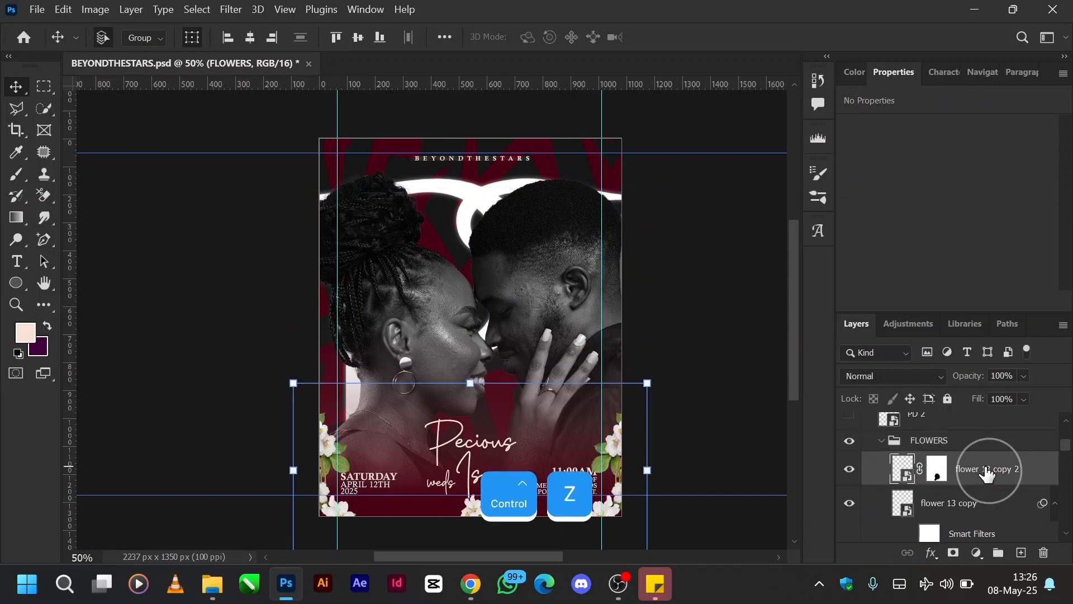
pyautogui.keyDown('ctrl'); pyautogui.click(471, 515); pyautogui.keyUp('ctrl')
pyautogui.moveTo(471, 515); pyautogui.dragTo(469, 332)
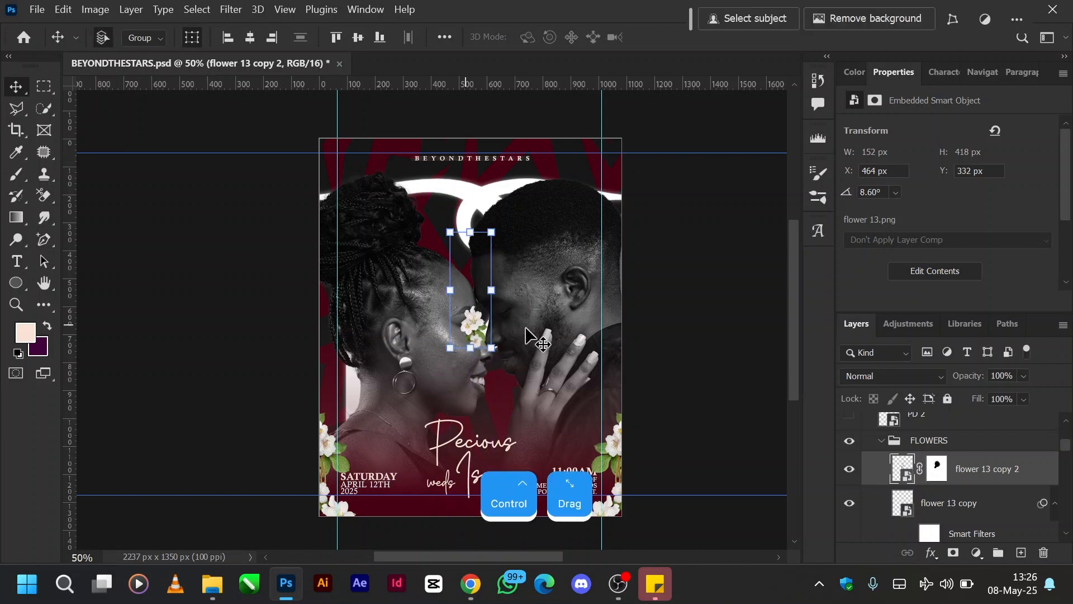
# Step: Disable the flower 13 copy 2 layer mask to reveal the whole flower branch, and enable the mask again
pyautogui.rightClick(937, 479)
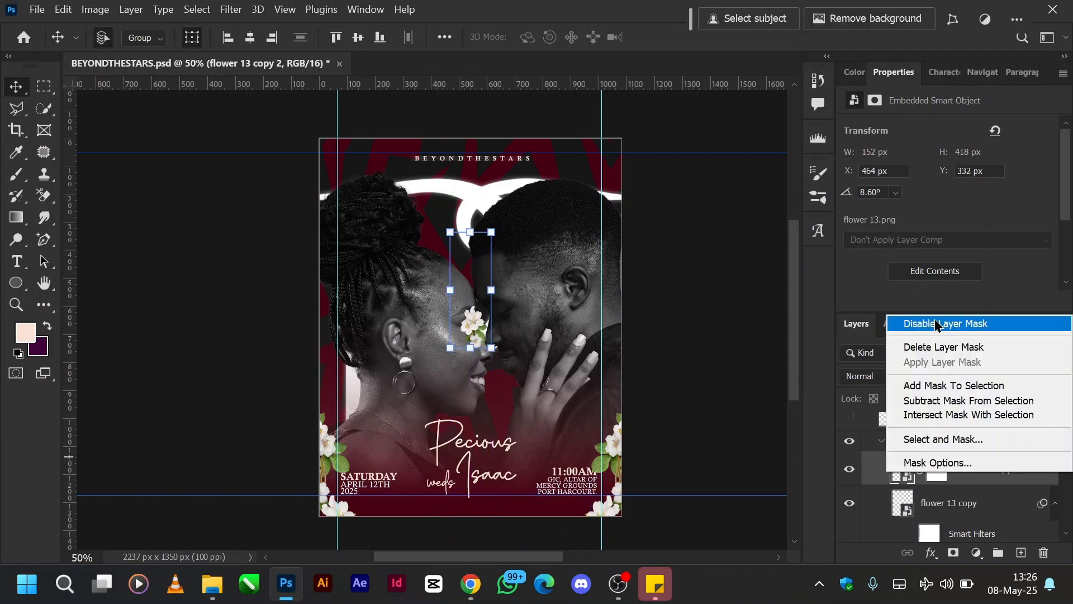
pyautogui.click(938, 325)
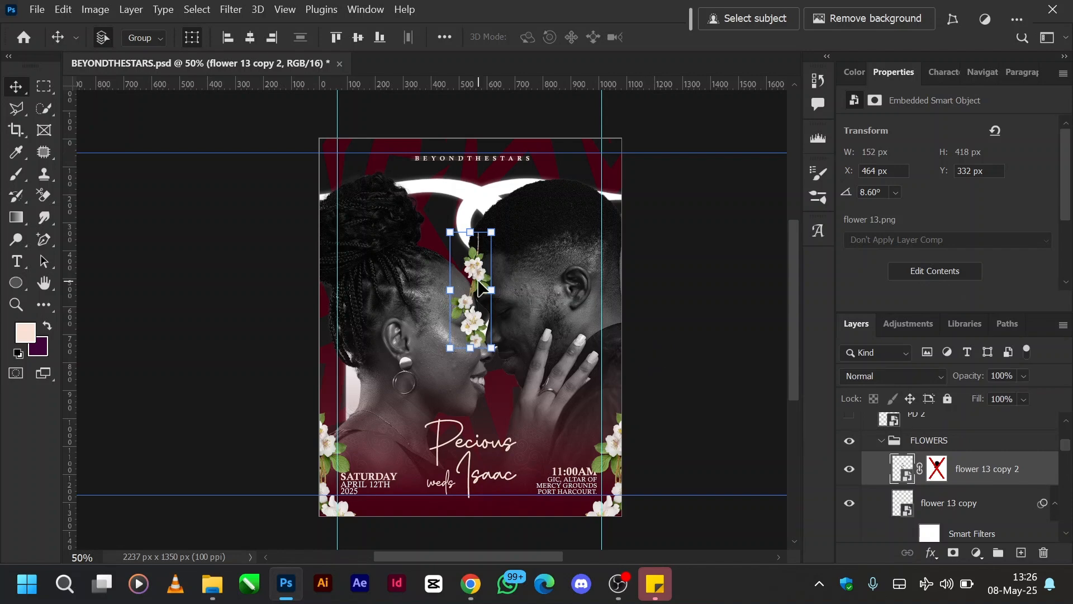
pyautogui.click(940, 476)
pyautogui.rightClick(940, 477)
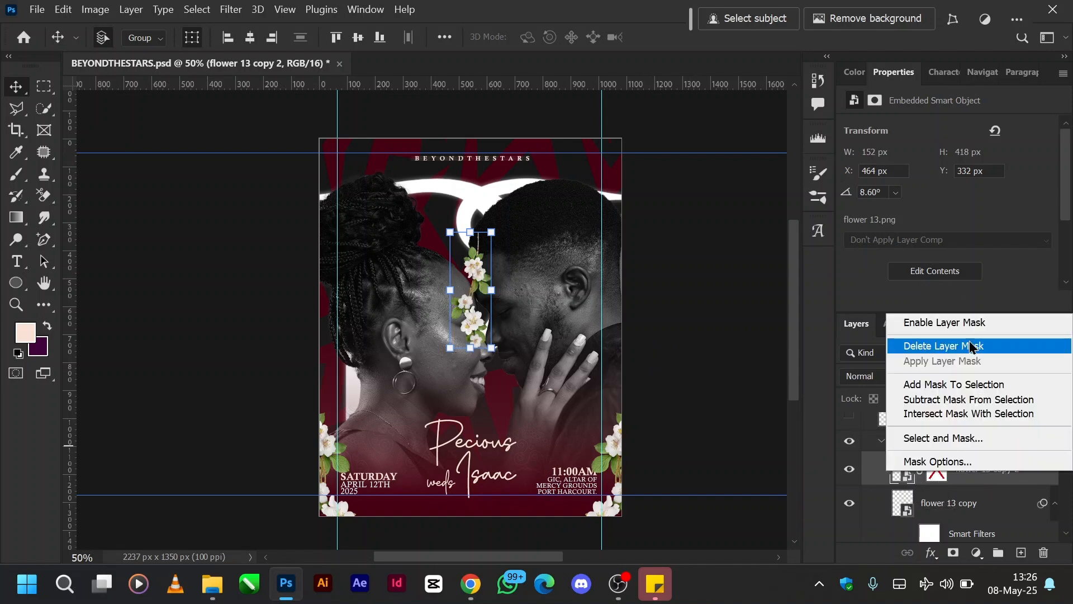
pyautogui.click(930, 327)
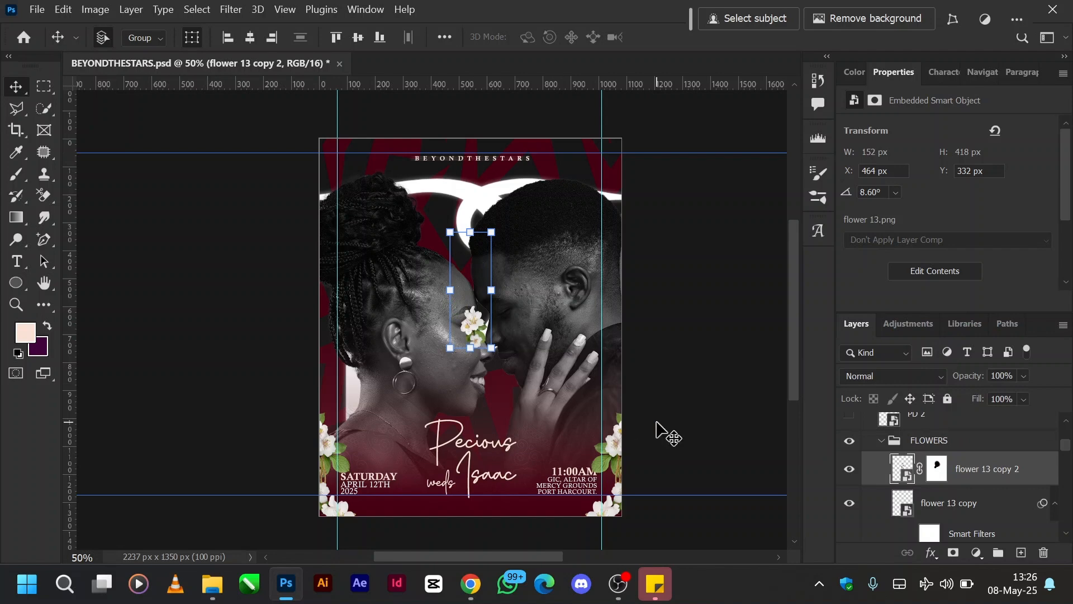
# Step: Target the flower 13 copy 2 layer mask with the Brush tool and make black the foreground colour, with white as background
pyautogui.click(936, 472)
pyautogui.press('b')
pyautogui.press('d')
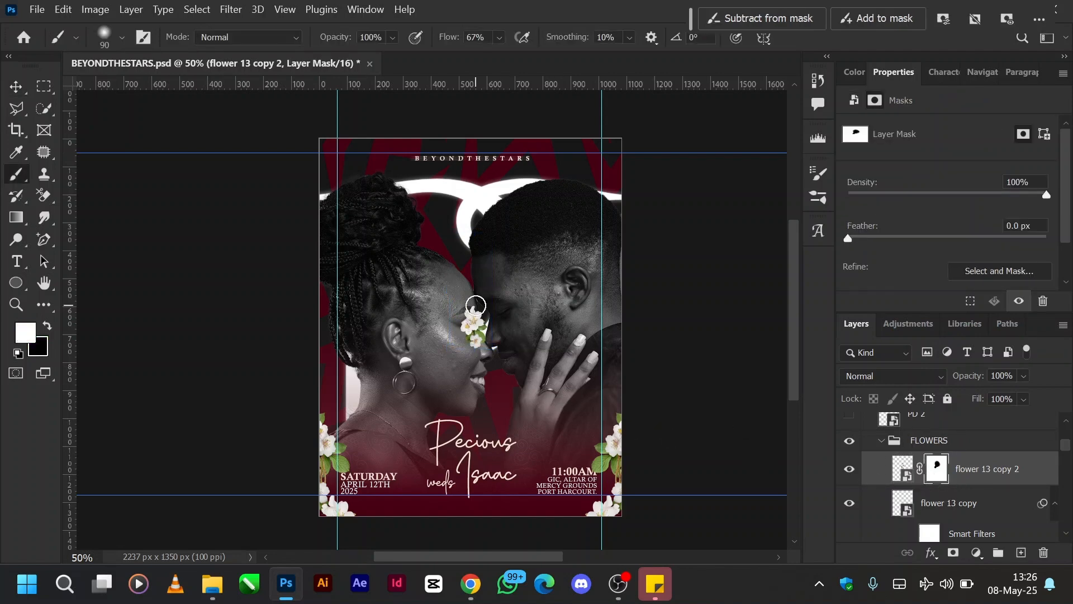
pyautogui.click(28, 335)
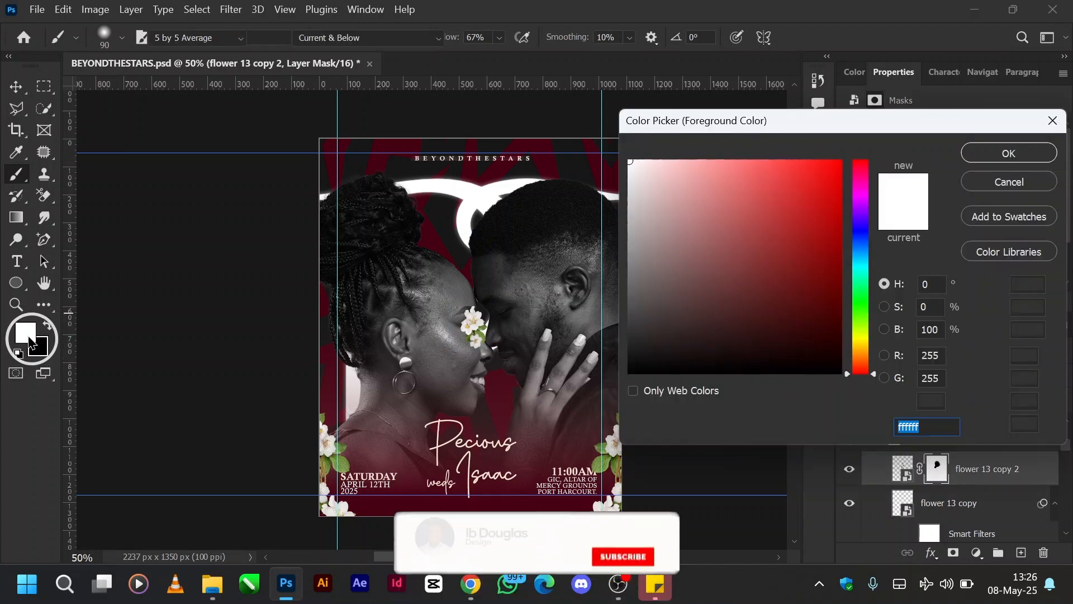
pyautogui.click(990, 185)
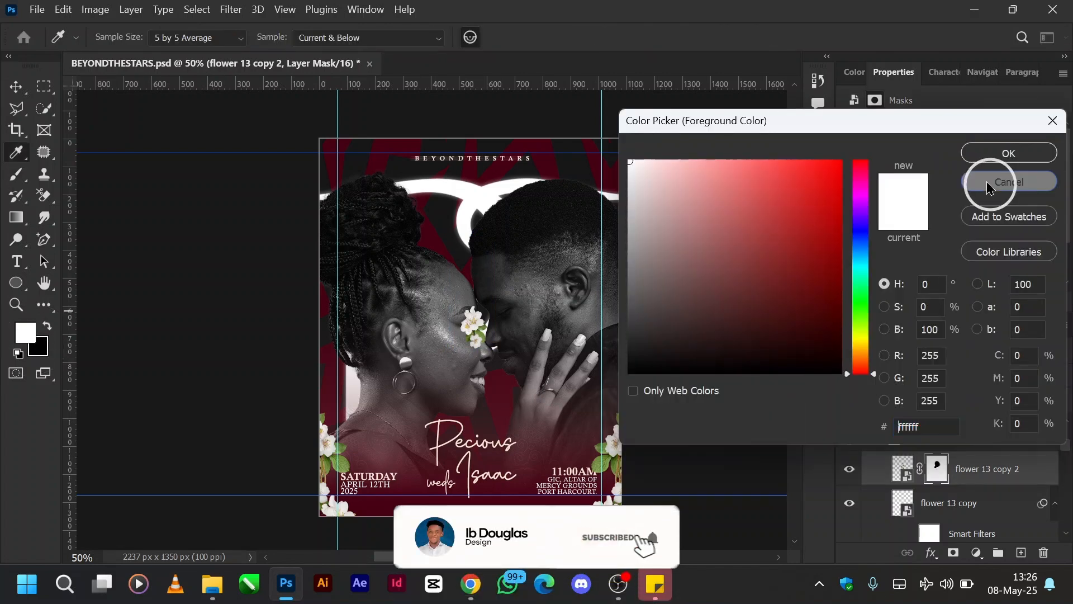
pyautogui.click(20, 361)
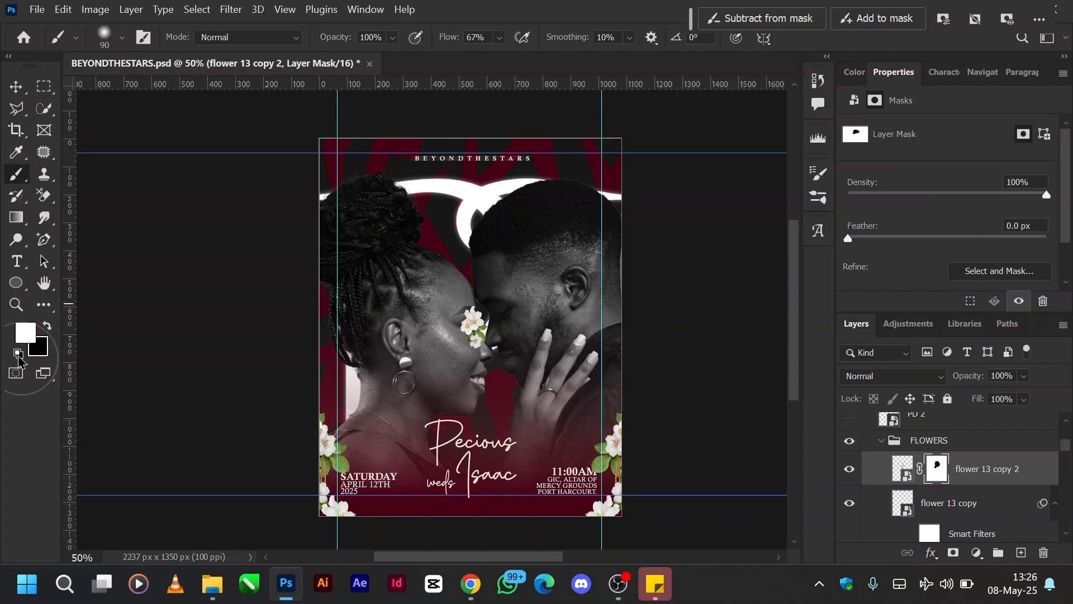
pyautogui.click(49, 325)
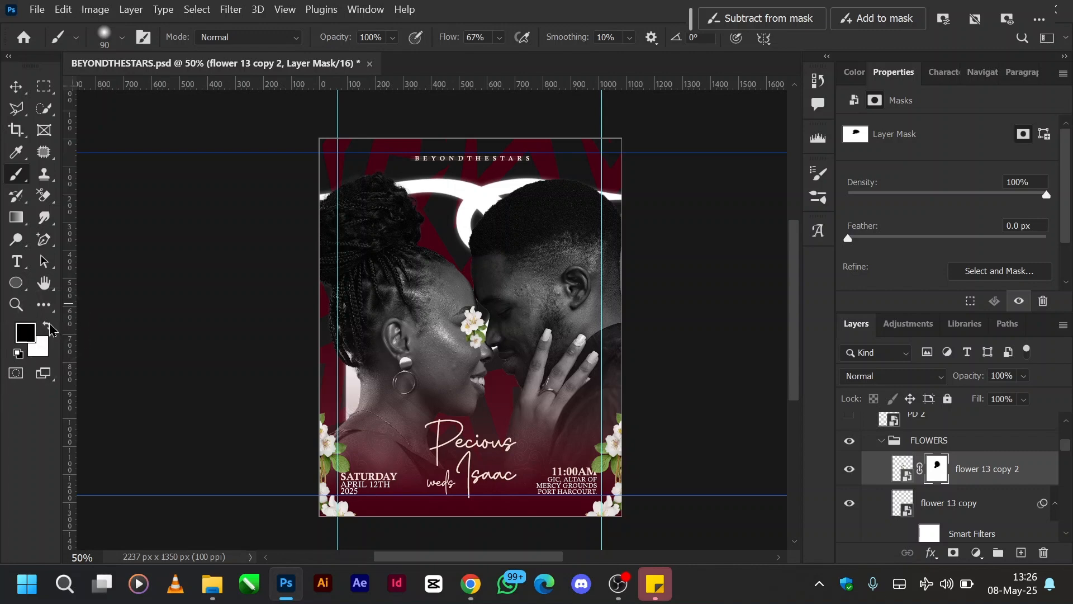
# Step: Paint black on the flower 13 copy 2 mask to hide the flowers between the couple's faces
pyautogui.click(482, 302)
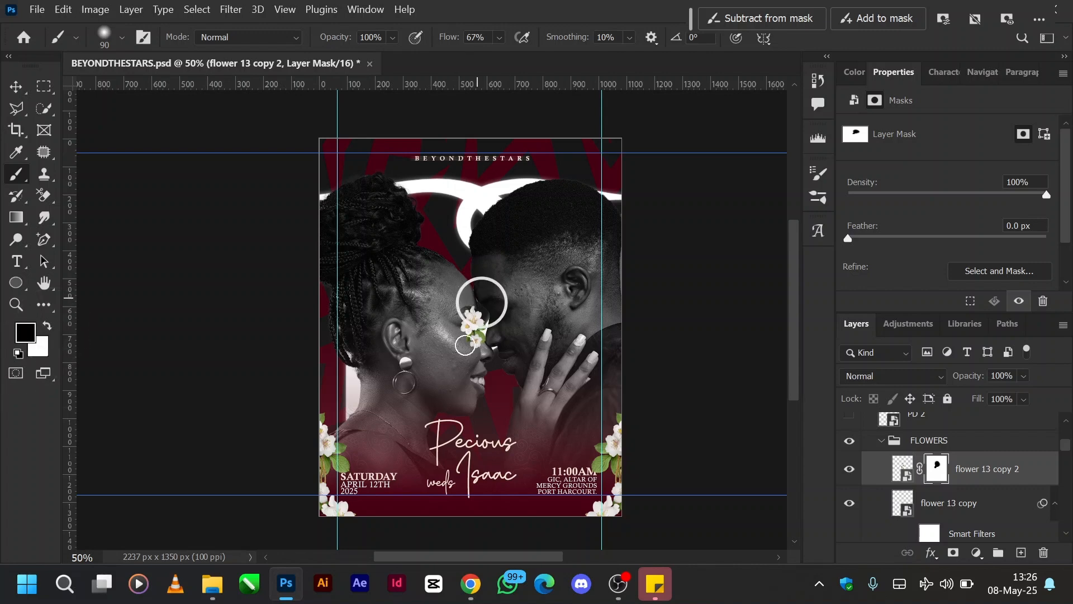
pyautogui.moveTo(465, 346)
pyautogui.mouseDown()
pyautogui.moveTo(493, 380)
pyautogui.moveTo(488, 334)
pyautogui.mouseUp()
pyautogui.click(481, 355)
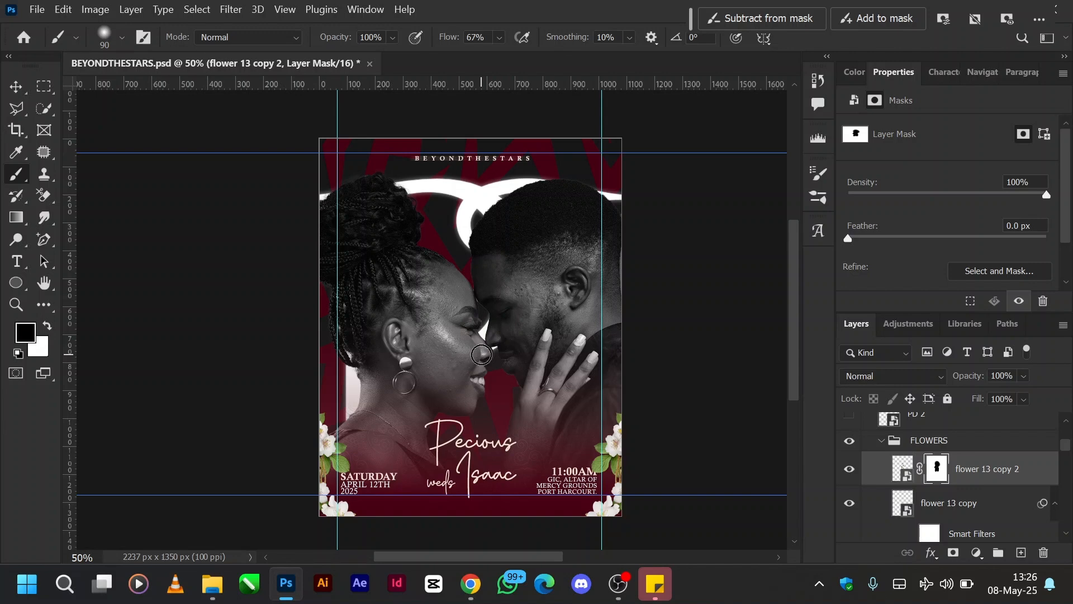
# Step: Paint white on the flower 13 copy 2 mask to reveal the branch, and undo the mask painting and the layer's move
pyautogui.press('x')
pyautogui.moveTo(480, 261)
pyautogui.mouseDown()
pyautogui.moveTo(486, 412)
pyautogui.moveTo(466, 252)
pyautogui.moveTo(464, 353)
pyautogui.moveTo(478, 237)
pyautogui.mouseUp()
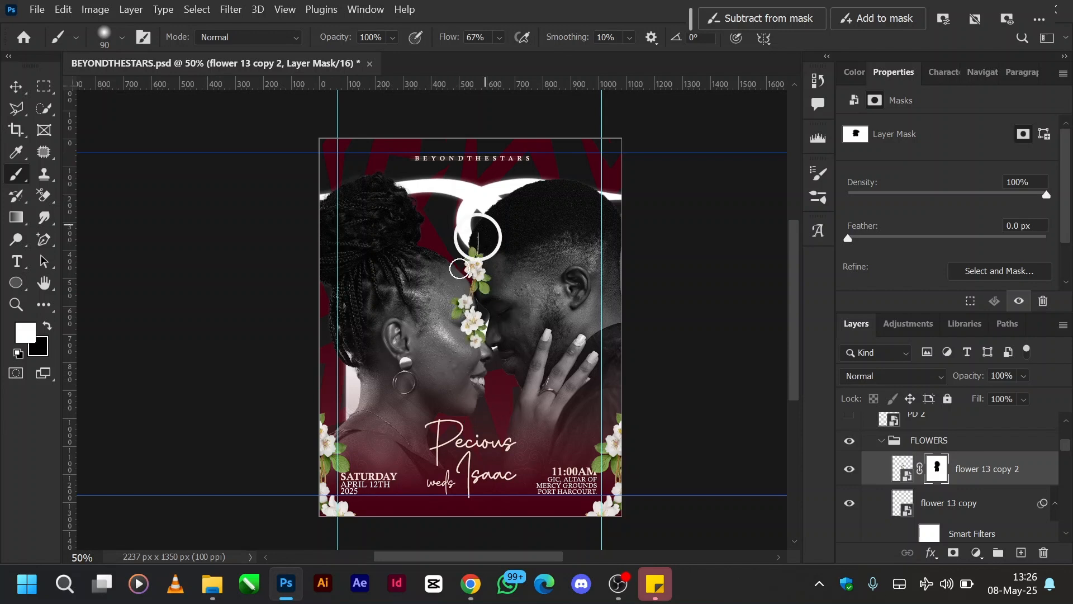
pyautogui.press('ctrl')
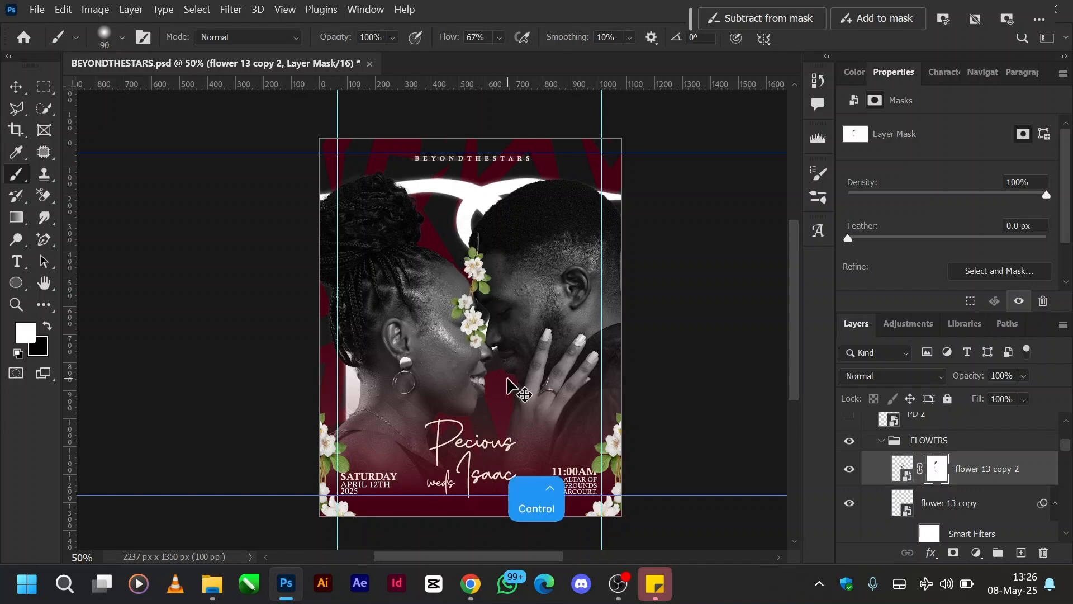
pyautogui.hotkey('ctrl', 'z')
pyautogui.hotkey('ctrl', 'z')
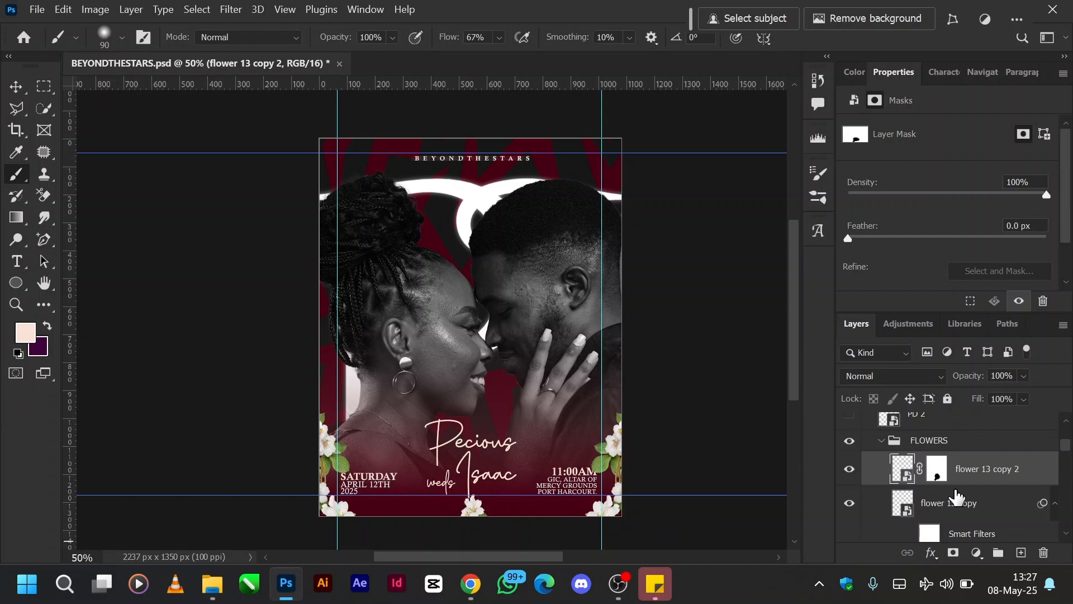
# Step: Select the flower 13 copy layer, hide it and show it again
pyautogui.click(944, 508)
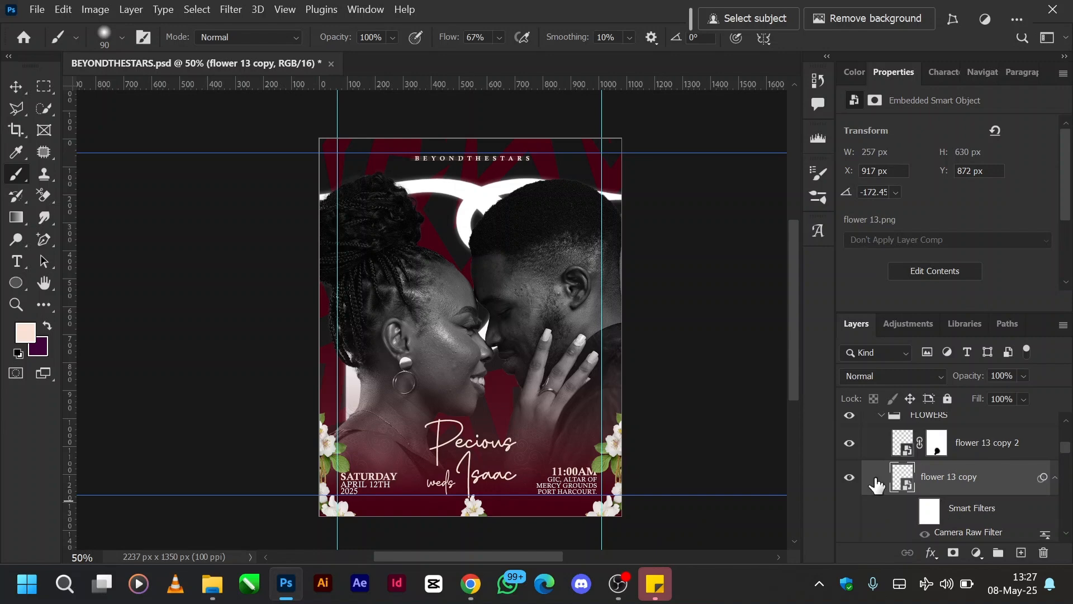
pyautogui.click(850, 478)
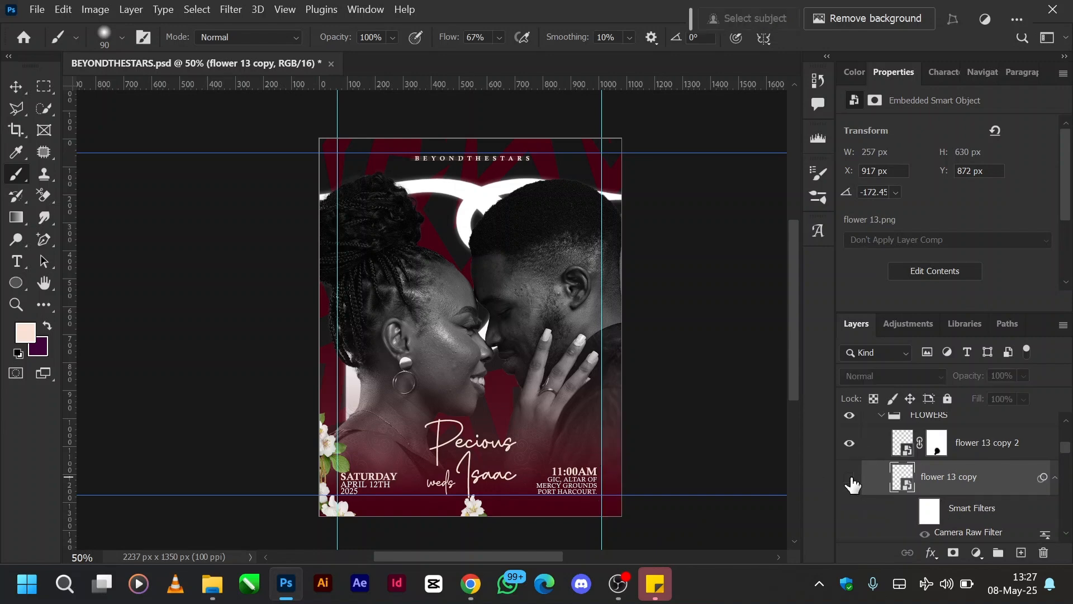
pyautogui.click(850, 478)
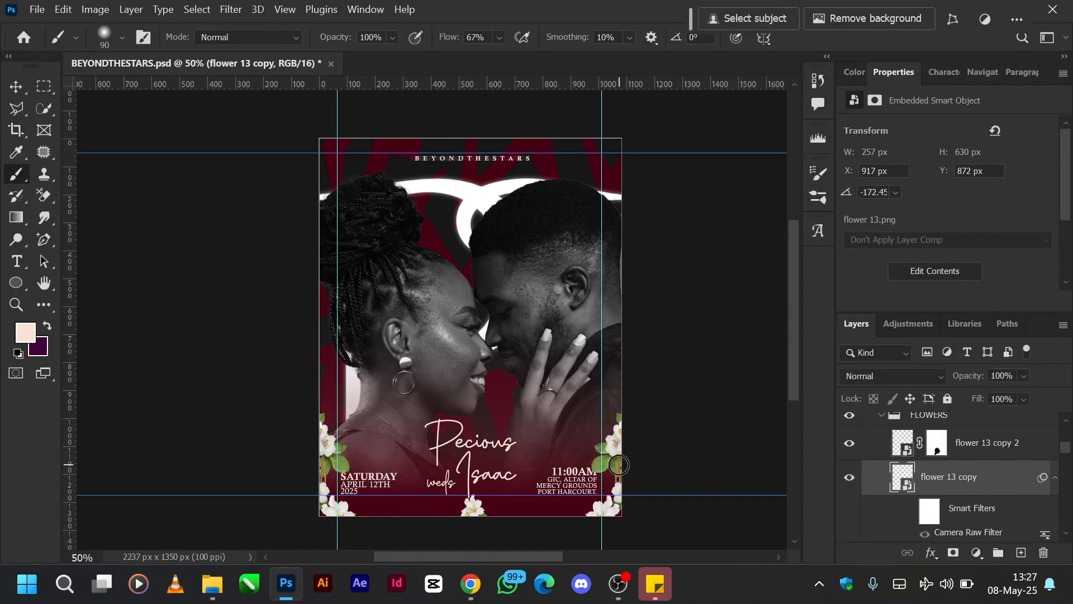
# Step: Try to move the flower 13 copy branch onto the couple's faces at about X 524, Y 226 px, and undo the move
pyautogui.press('v')
pyautogui.moveTo(618, 464)
pyautogui.mouseDown()
pyautogui.moveTo(489, 341)
pyautogui.moveTo(481, 306)
pyautogui.moveTo(505, 277)
pyautogui.mouseUp()
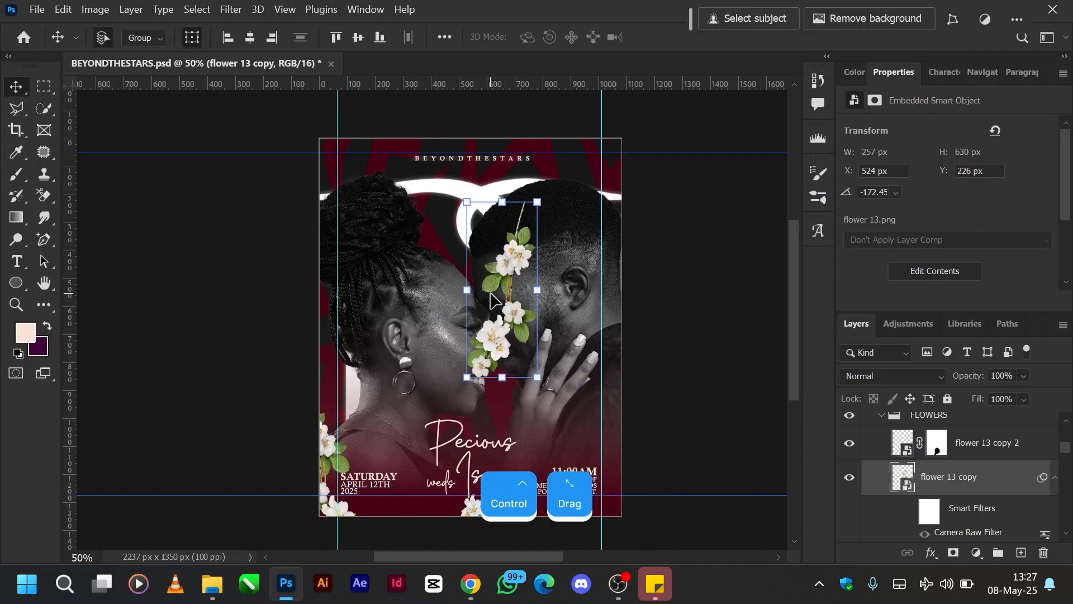
pyautogui.hotkey('ctrl', 'z')
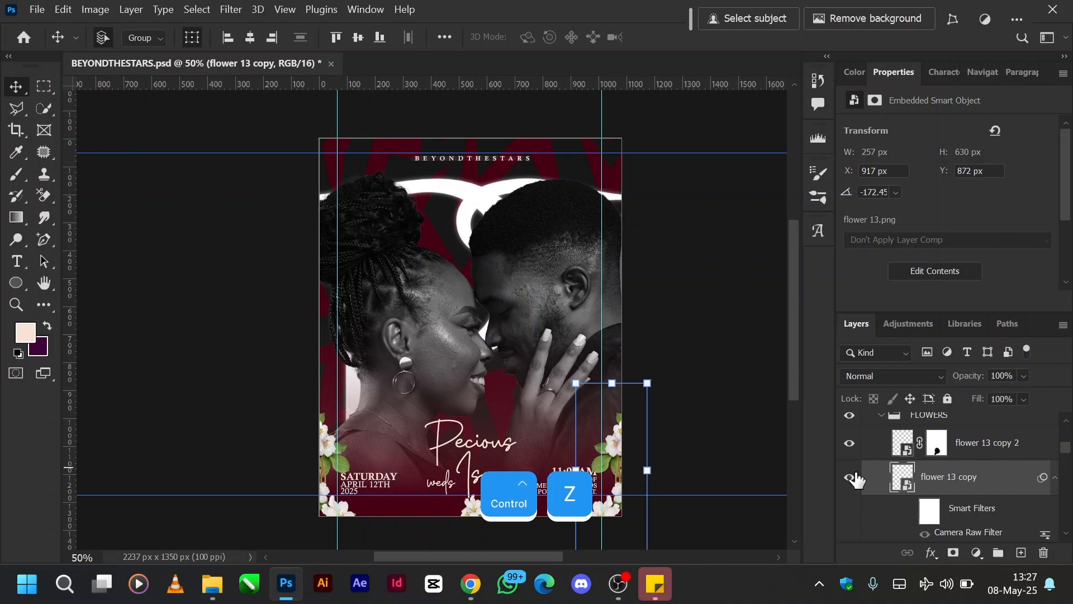
# Step: Try to move the flower 13 branch onto the woman's face at about X 239, Y 340 px, undo the move, and deselect the layer
pyautogui.scroll(-3, 857, 479)
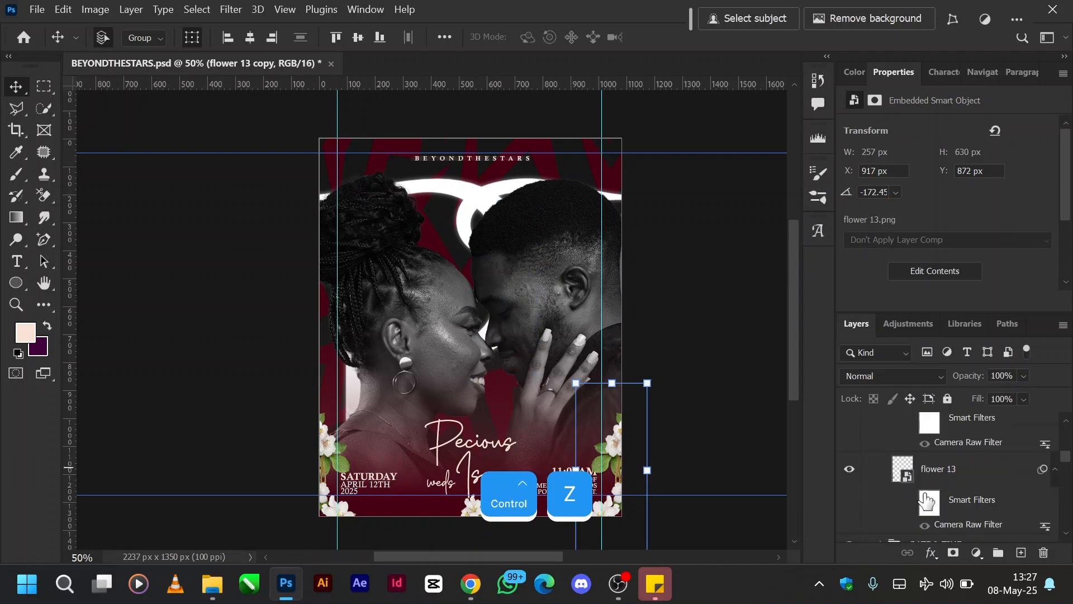
pyautogui.keyDown('ctrl'); pyautogui.click(325, 448); pyautogui.keyUp('ctrl')
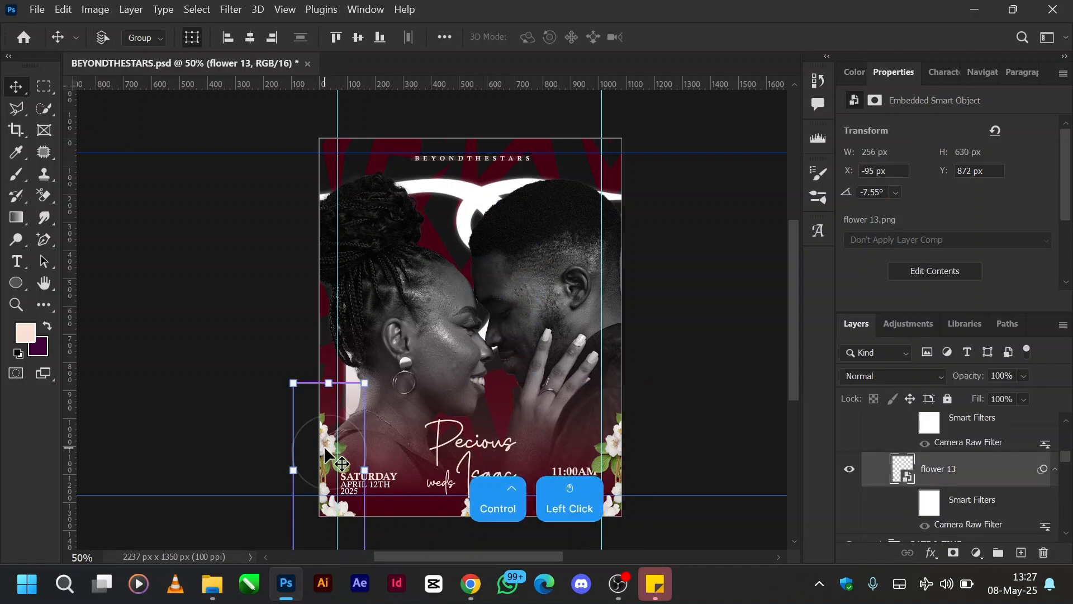
pyautogui.moveTo(325, 449); pyautogui.dragTo(418, 299)
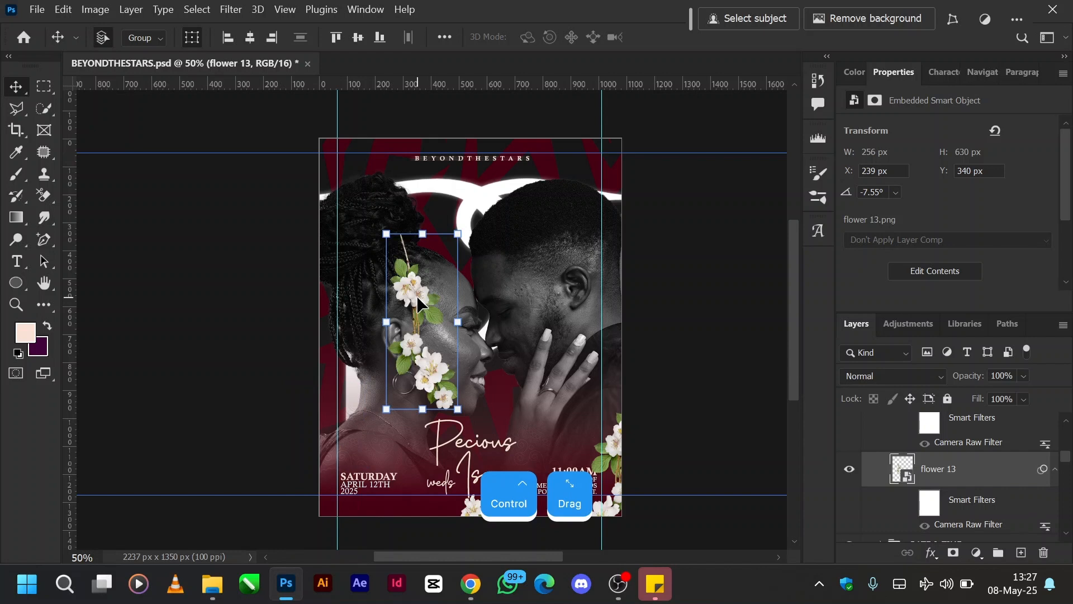
pyautogui.hotkey('ctrl', 'z')
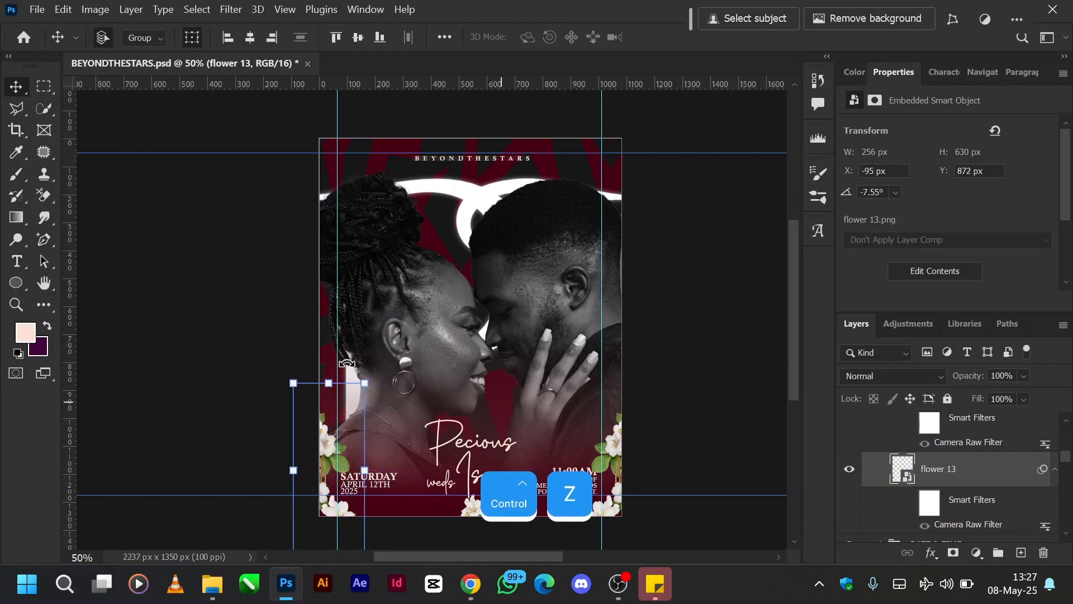
pyautogui.keyDown('ctrl'); pyautogui.click(301, 417); pyautogui.keyUp('ctrl')
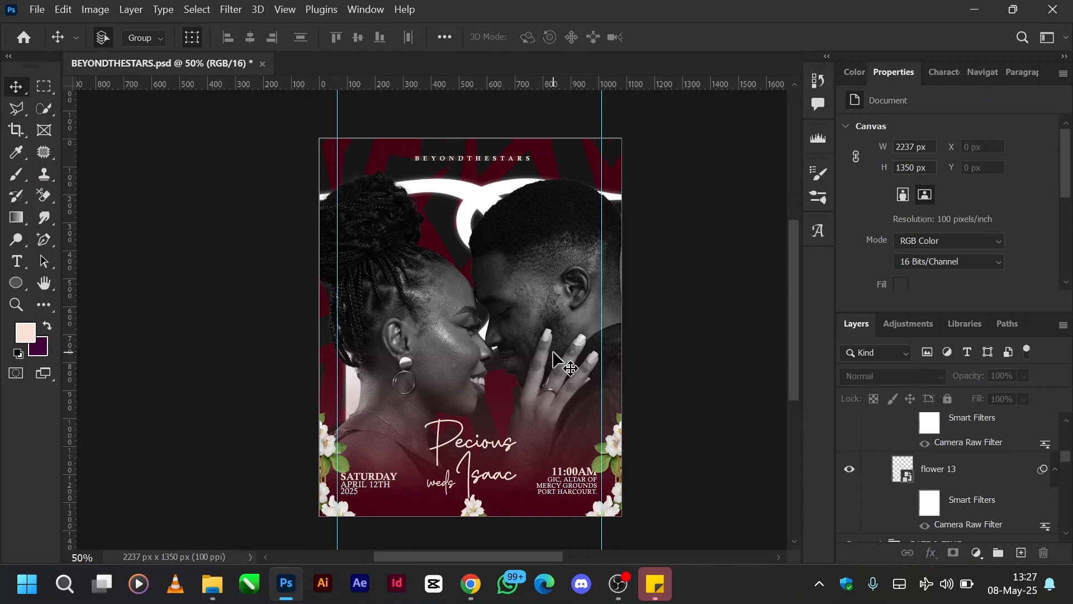
# Step: Collapse the FLOWERS group and show the PD 2 logo layer, selecting it briefly to locate it on the flyer
pyautogui.scroll(1, 932, 503)
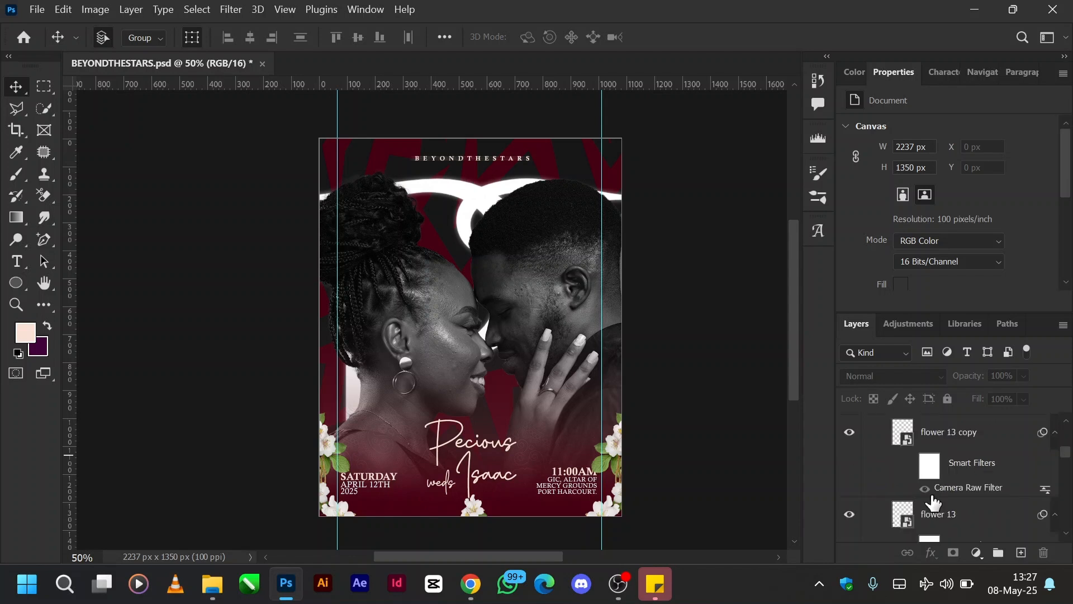
pyautogui.scroll(3, 932, 503)
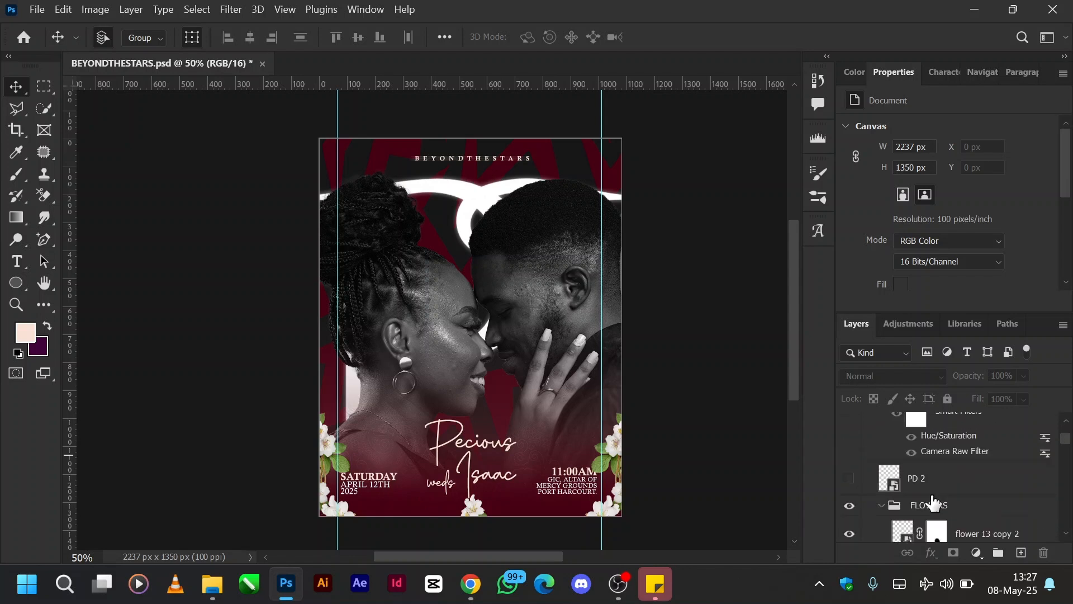
pyautogui.click(882, 505)
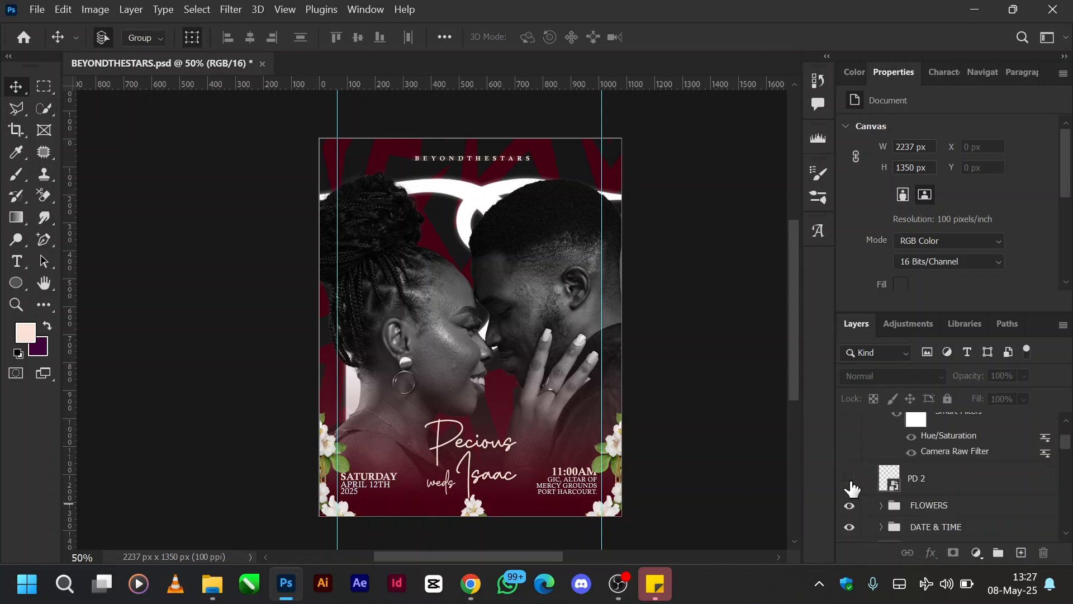
pyautogui.click(850, 481)
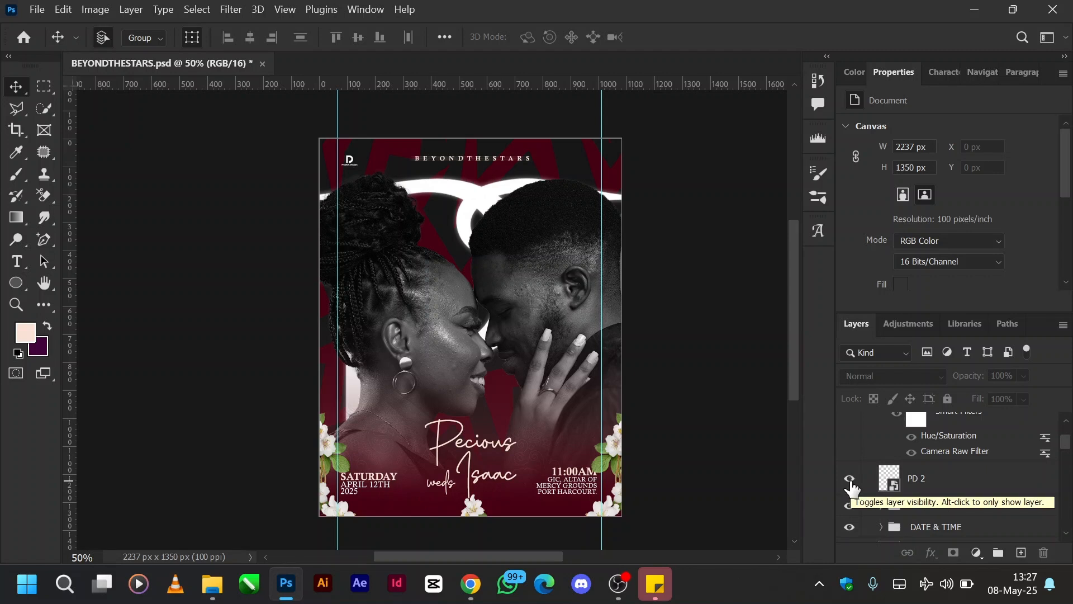
pyautogui.click(956, 487)
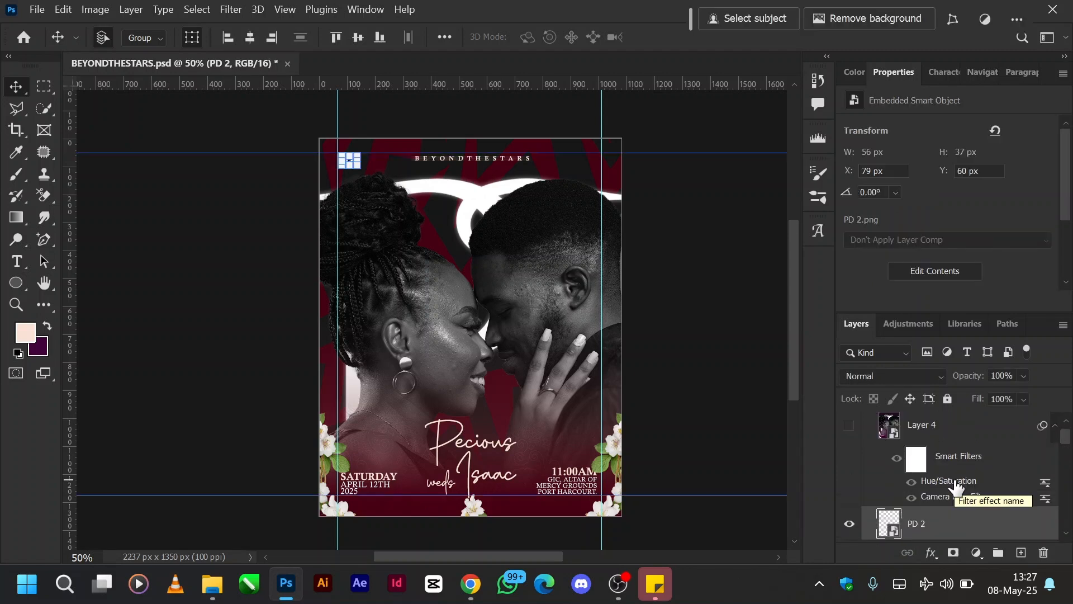
pyautogui.click(710, 397)
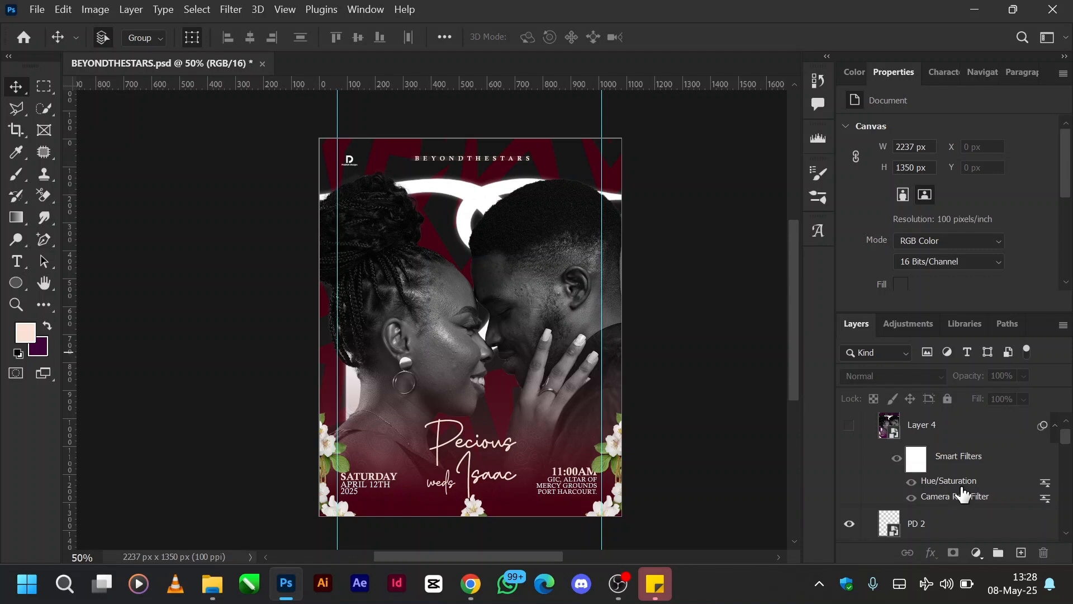
# Step: Show the STAR layer and select it to locate the star on the flyer
pyautogui.scroll(-4, 962, 495)
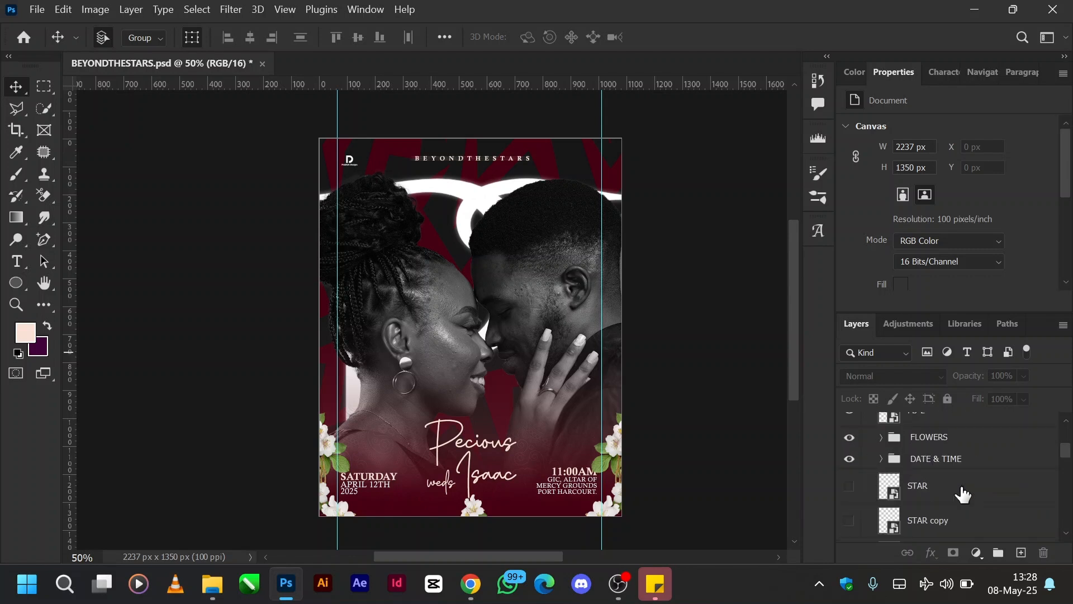
pyautogui.click(851, 488)
pyautogui.click(959, 486)
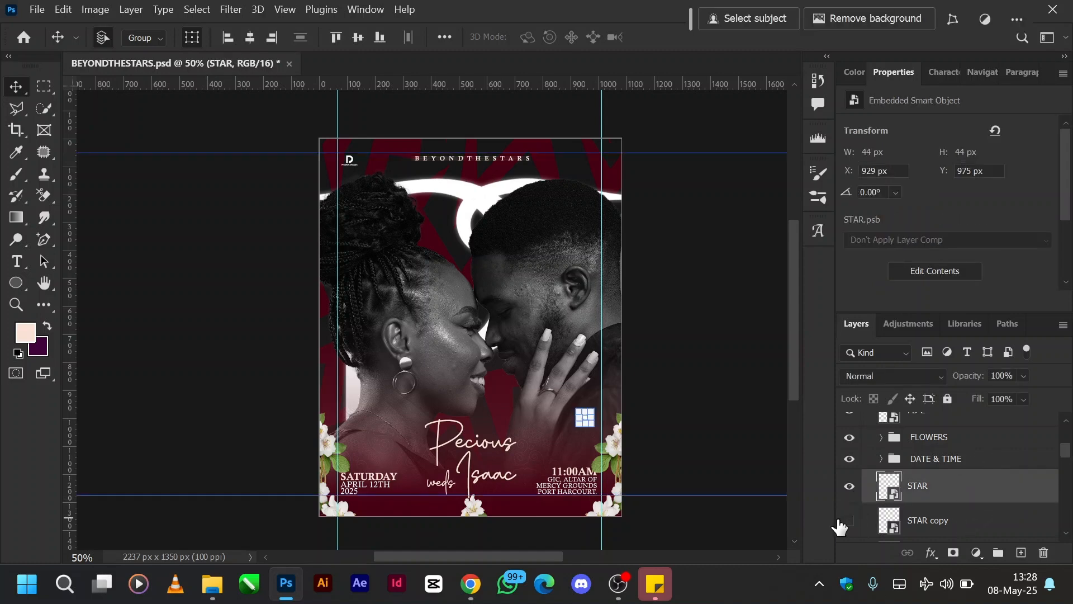
pyautogui.click(851, 435)
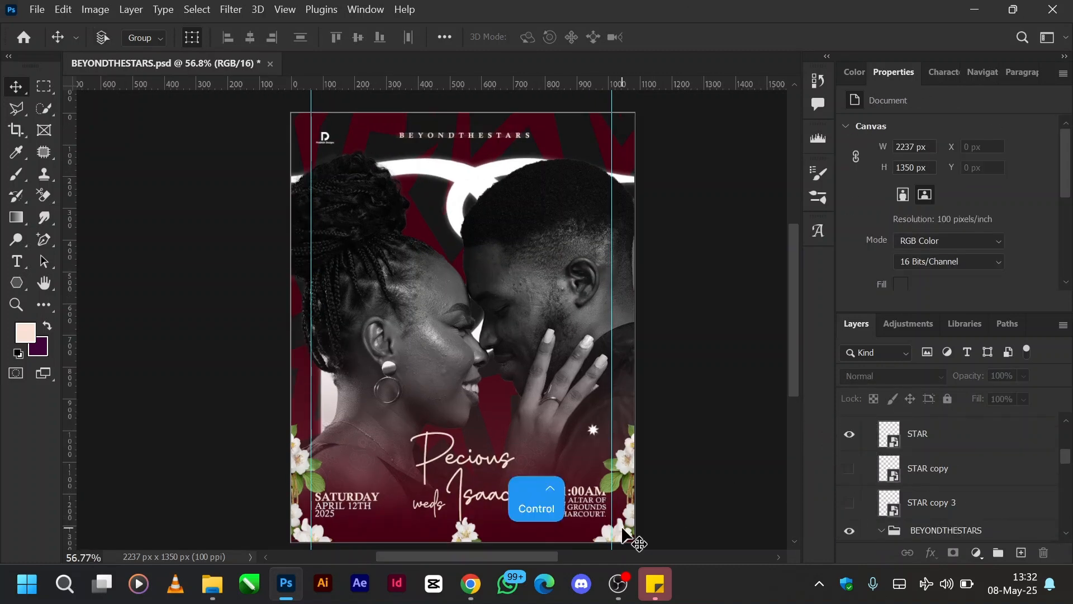
# Step: Examine the star beside the woman's hand up close at 200%, and return to a wider view of the flyer
pyautogui.hotkey('ctrl', '=')
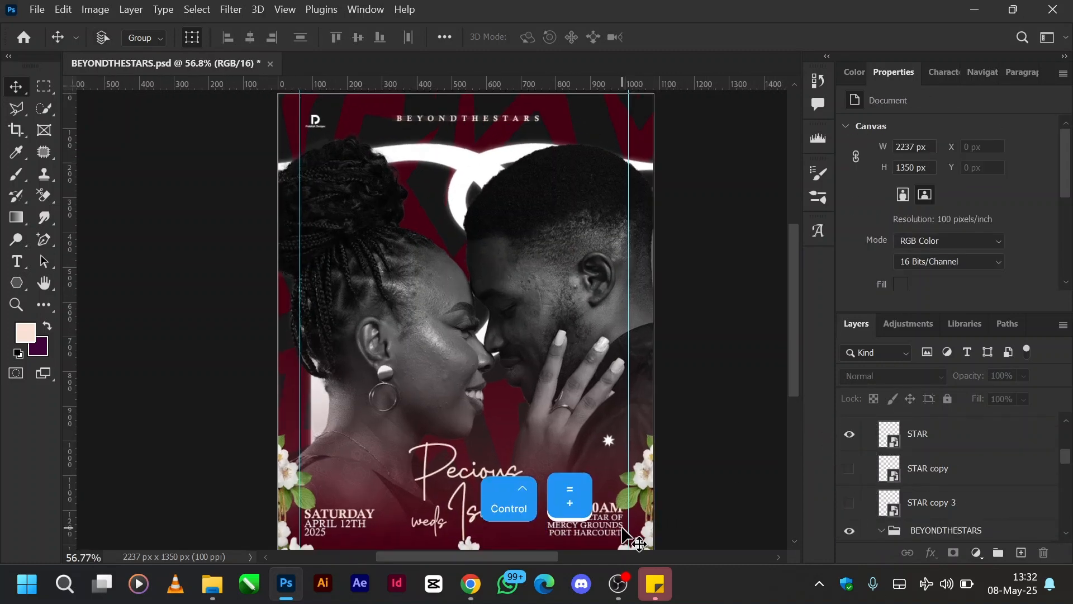
pyautogui.hotkey('ctrl', '=')
pyautogui.hotkey('ctrl', '=')
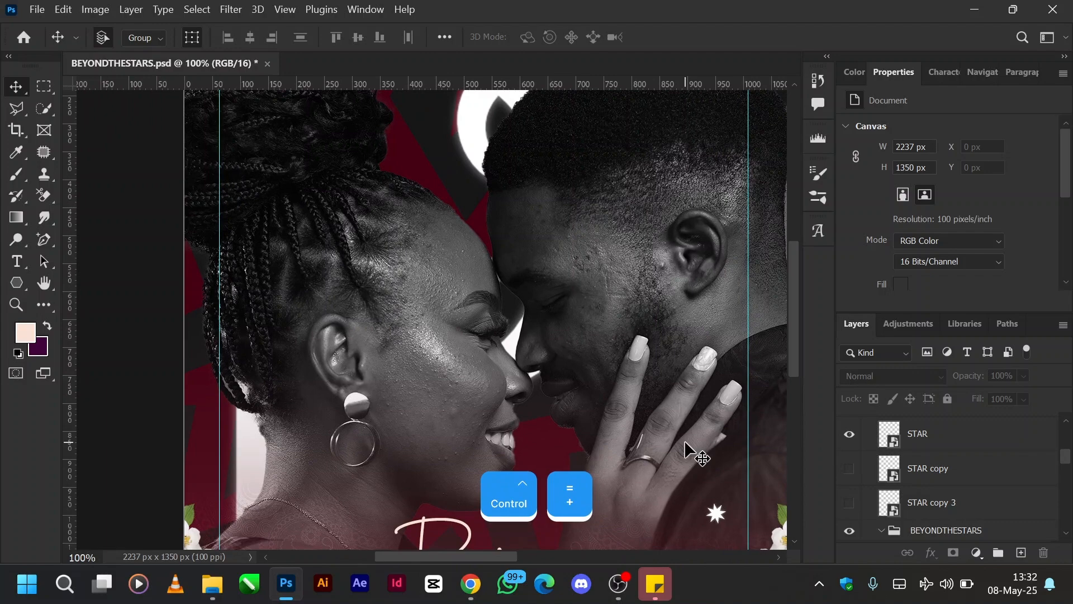
pyautogui.hscroll(4, 685, 442)
pyautogui.scroll(-3, 685, 442)
pyautogui.hotkey('ctrl', '=')
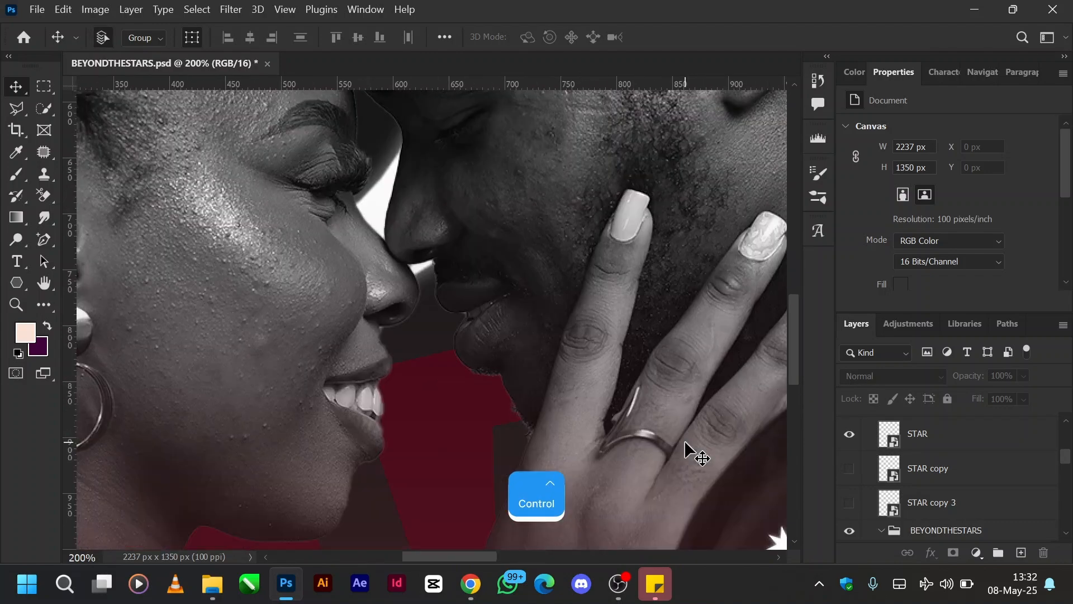
pyautogui.hscroll(3, 686, 441)
pyautogui.scroll(-3, 694, 450)
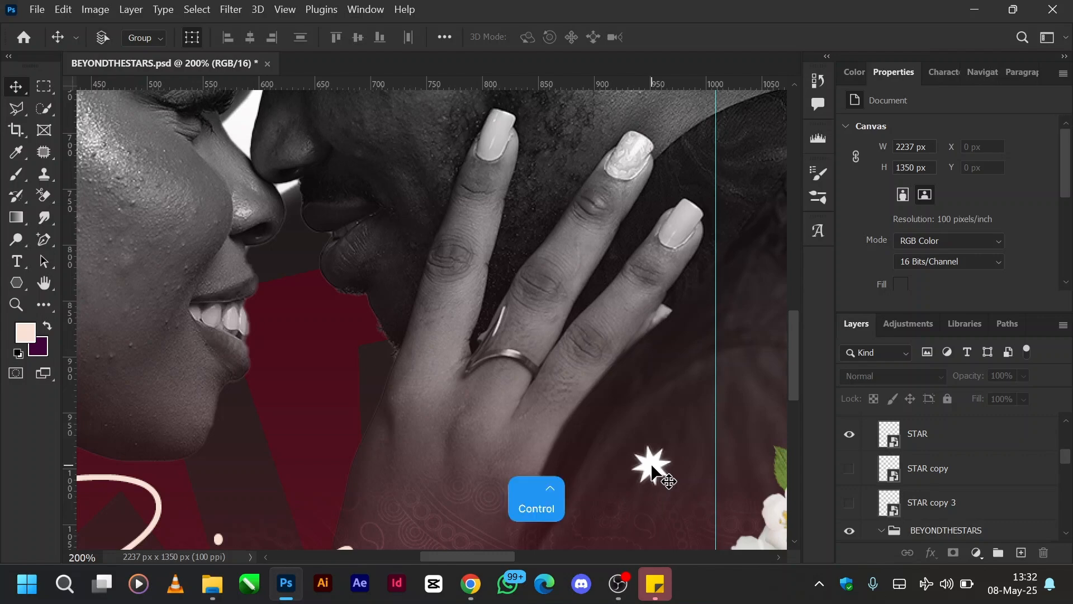
pyautogui.hotkey('ctrl', '-')
pyautogui.hotkey('ctrl', '-')
pyautogui.scroll(3, 463, 391)
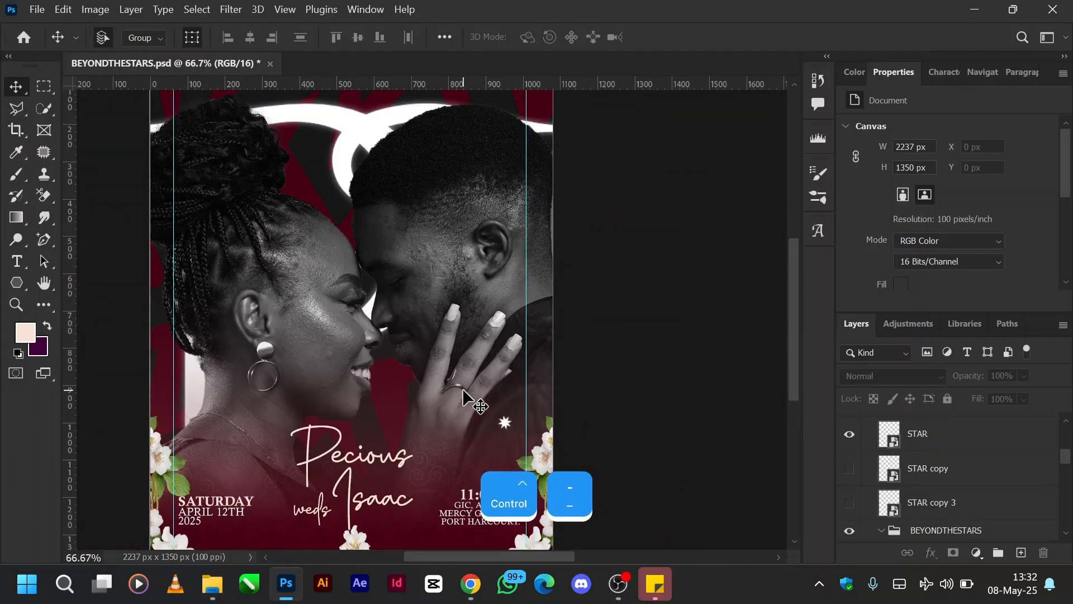
pyautogui.hscroll(-4, 463, 391)
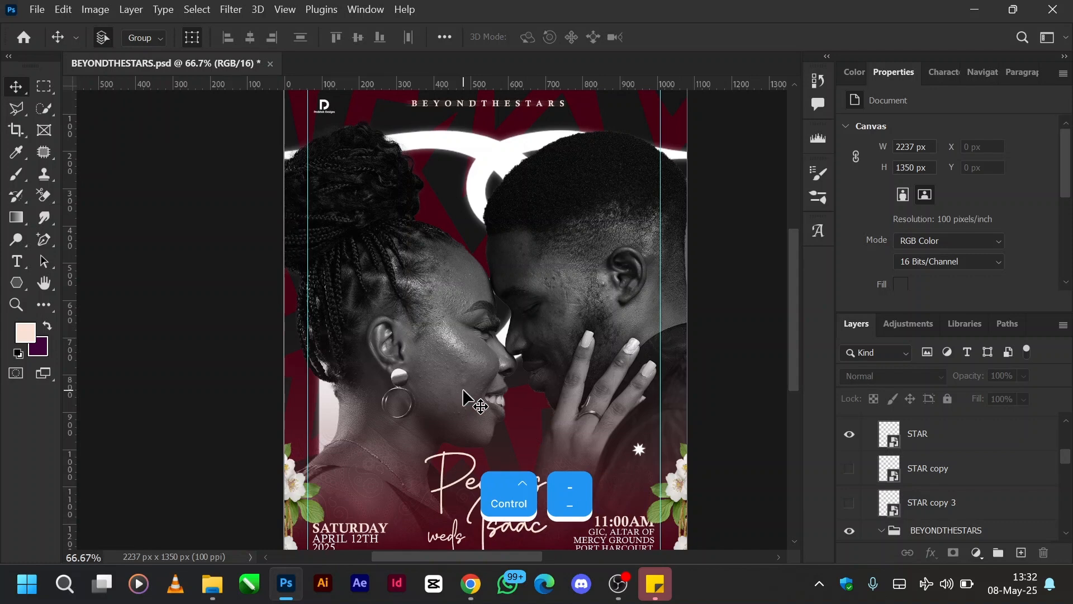
# Step: Create a new empty layer above the STAR layer
pyautogui.scroll(-2, 467, 400)
pyautogui.scroll(2, 467, 401)
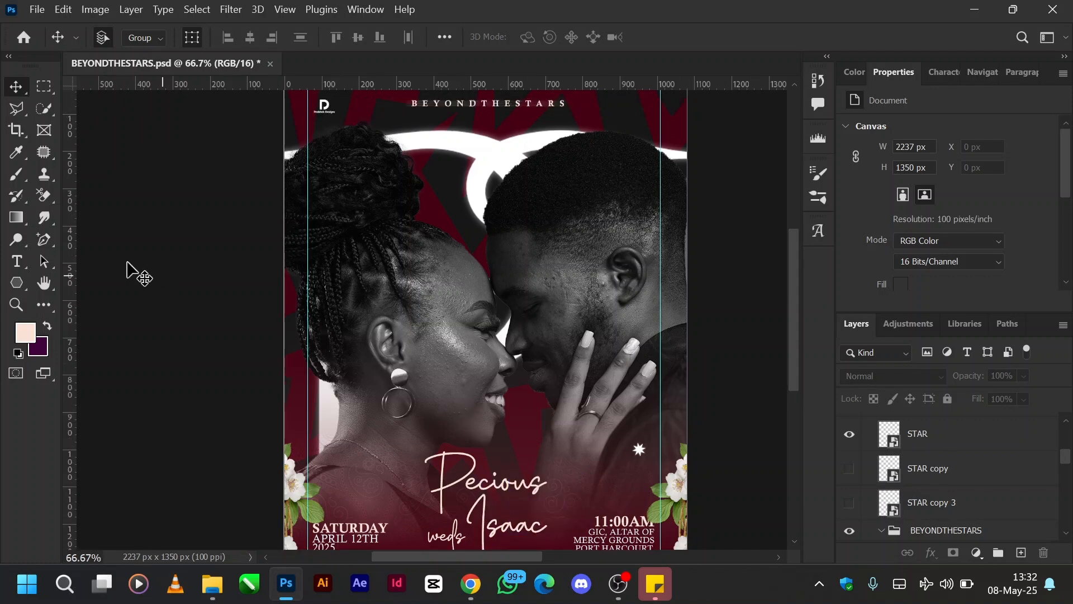
pyautogui.click(972, 445)
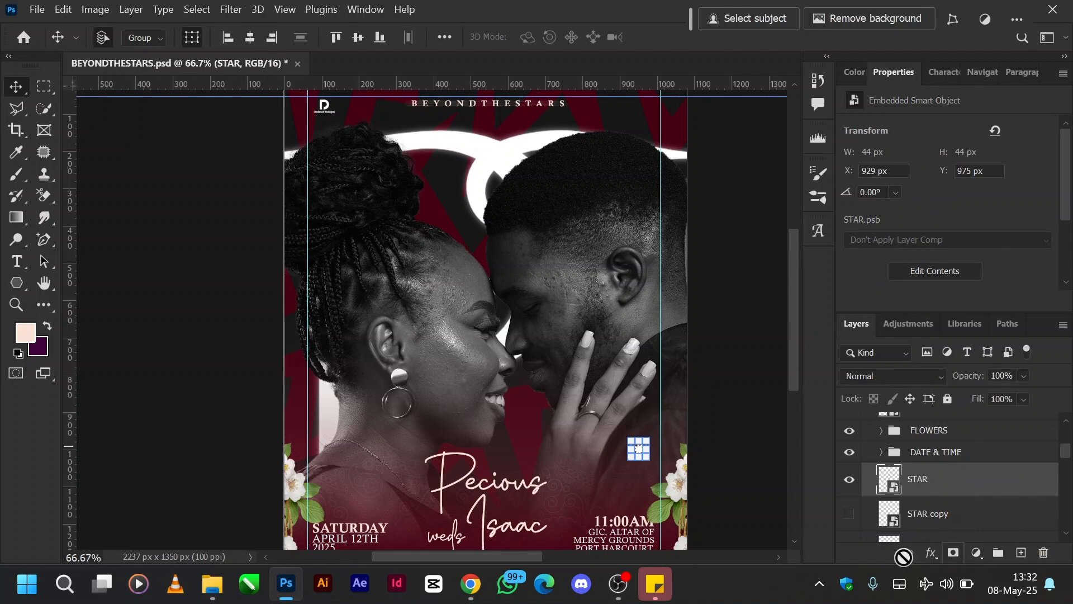
pyautogui.hotkey('ctrl', 'shift', 'n')
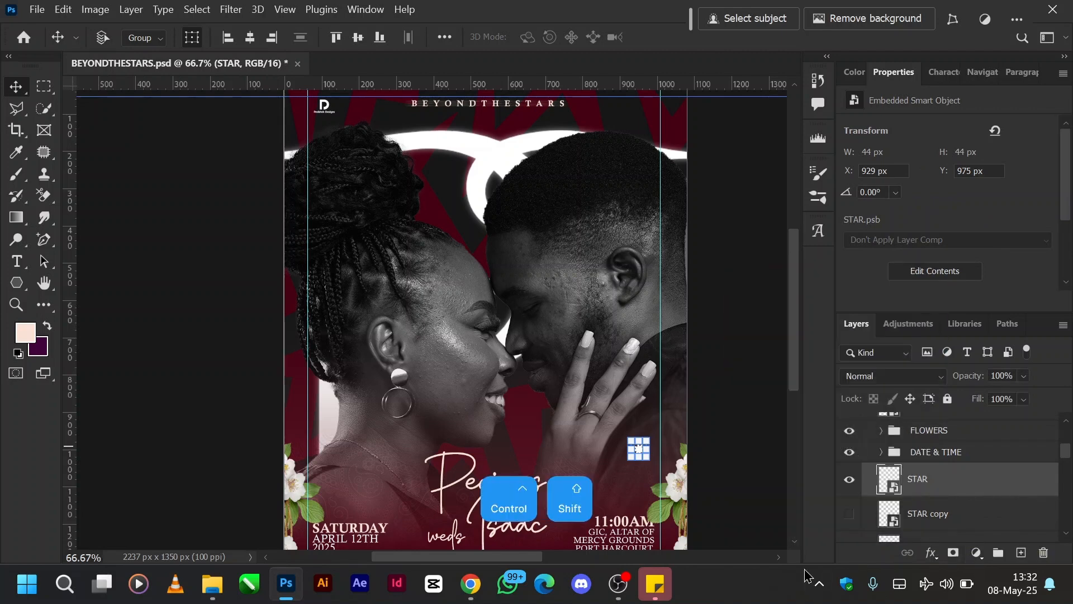
pyautogui.press('Return')
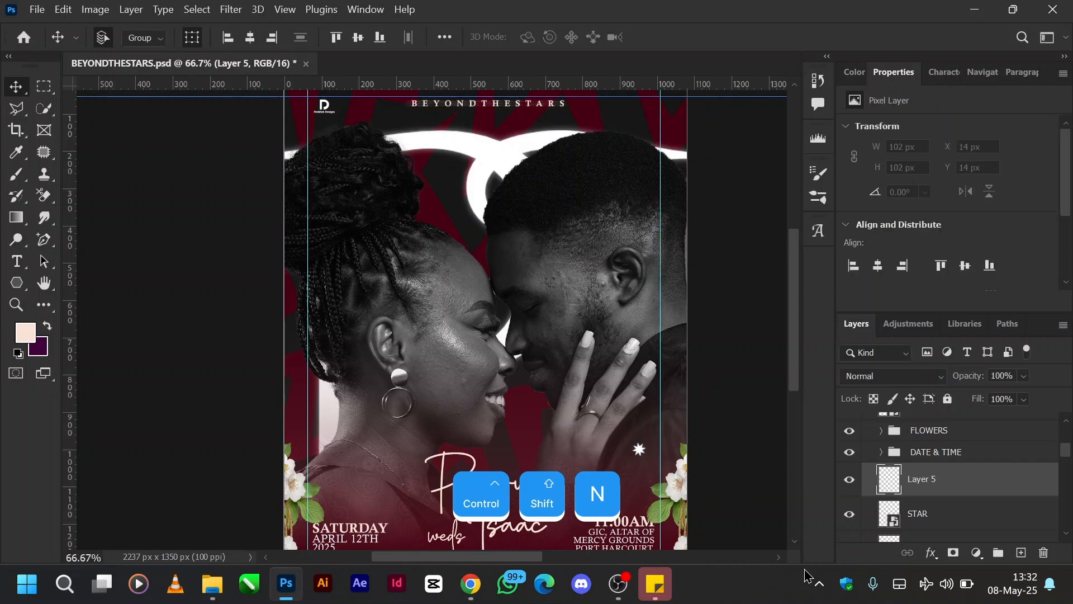
# Step: Draw a seven-sided polygon about 328 by 326 px with black fill and no stroke between the couple's faces
pyautogui.click(24, 288)
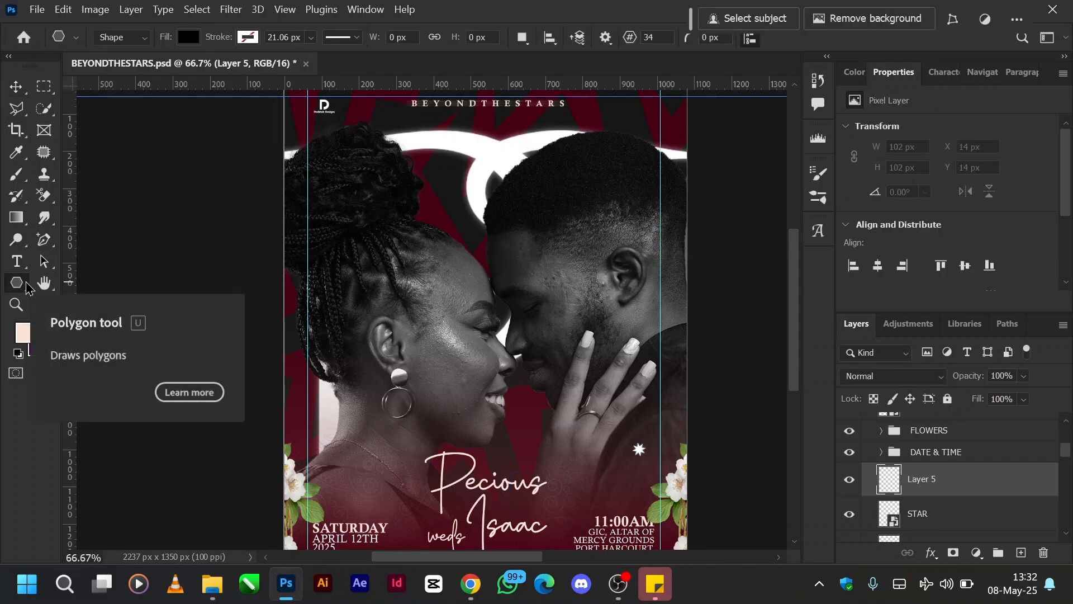
pyautogui.rightClick(24, 286)
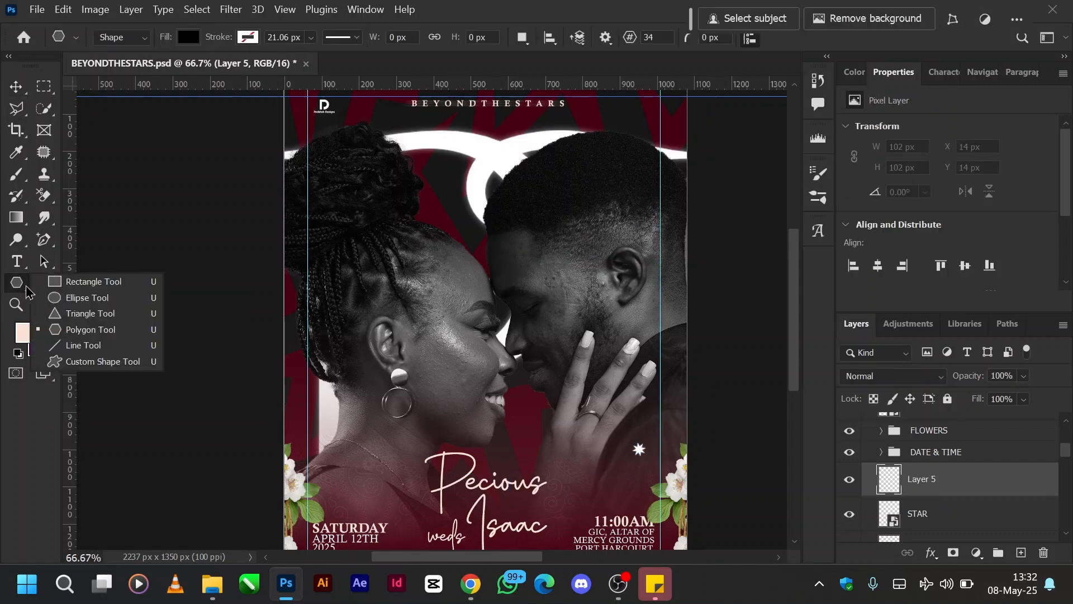
pyautogui.click(105, 334)
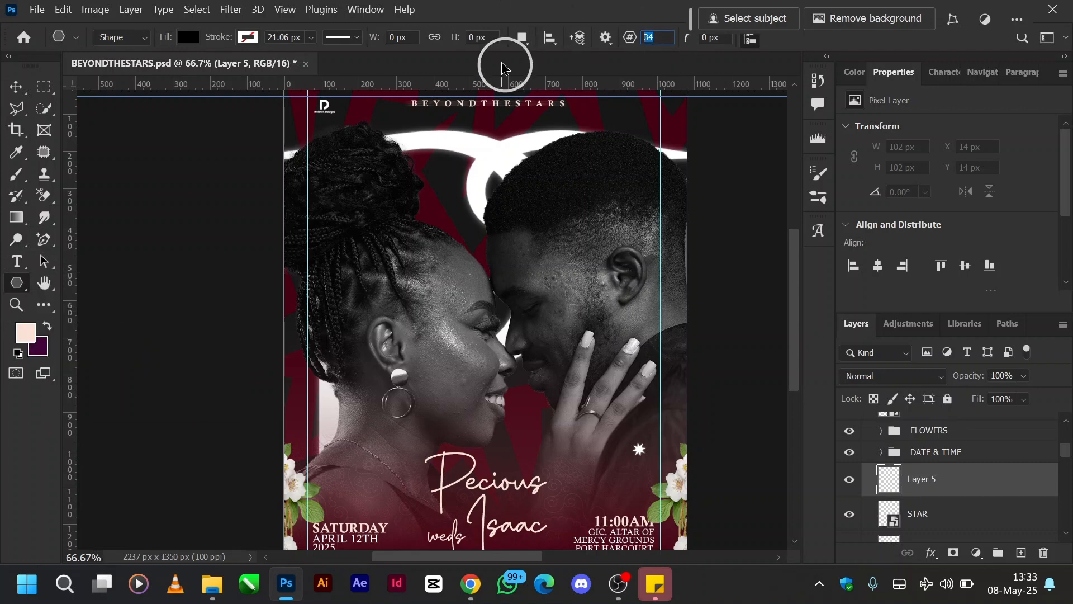
pyautogui.write('7')
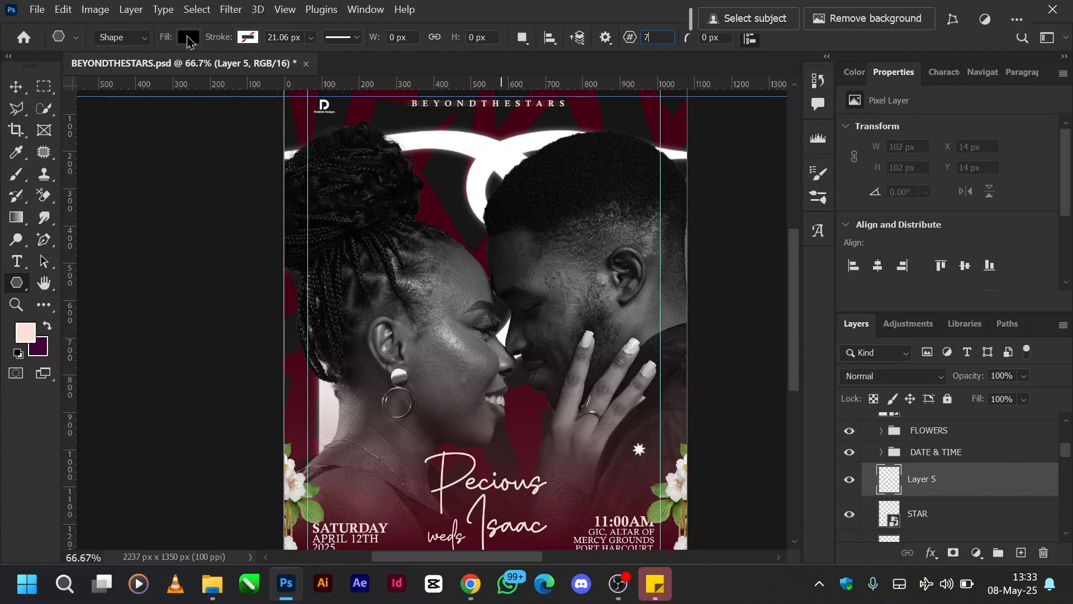
pyautogui.click(190, 38)
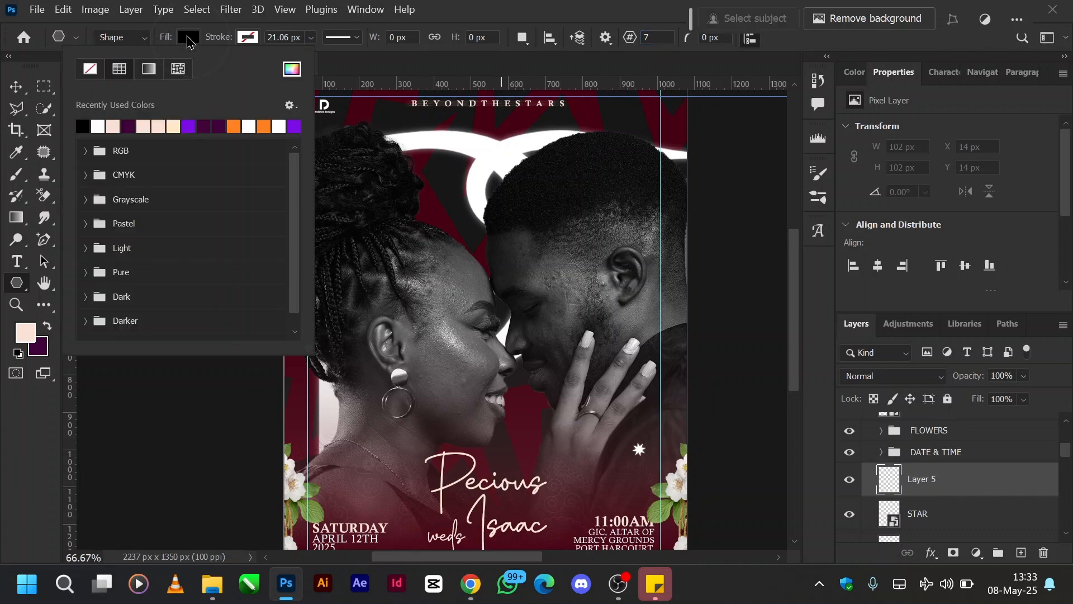
pyautogui.click(248, 37)
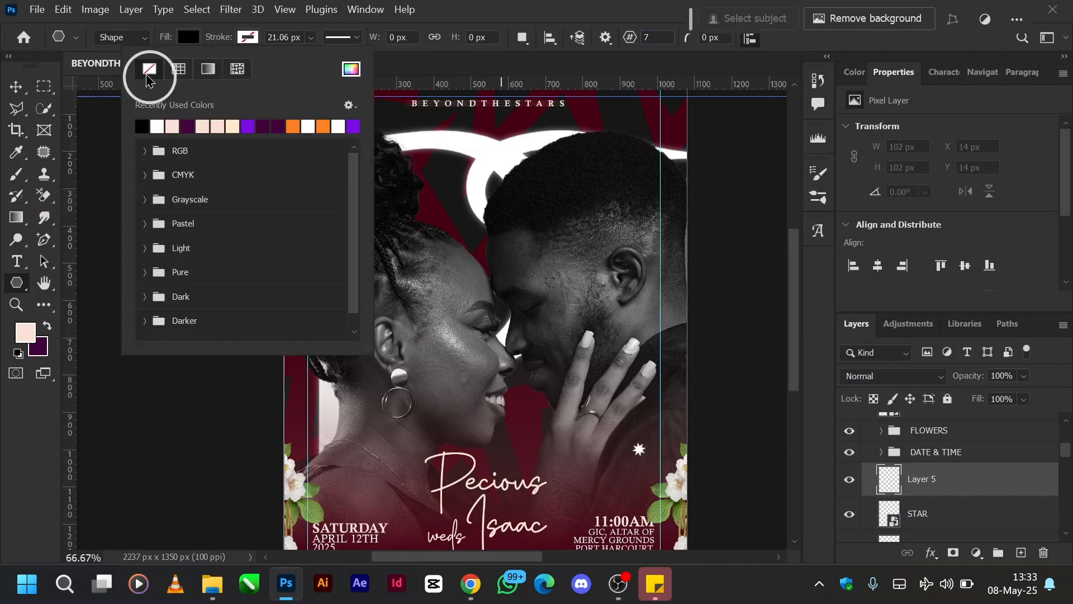
pyautogui.click(468, 23)
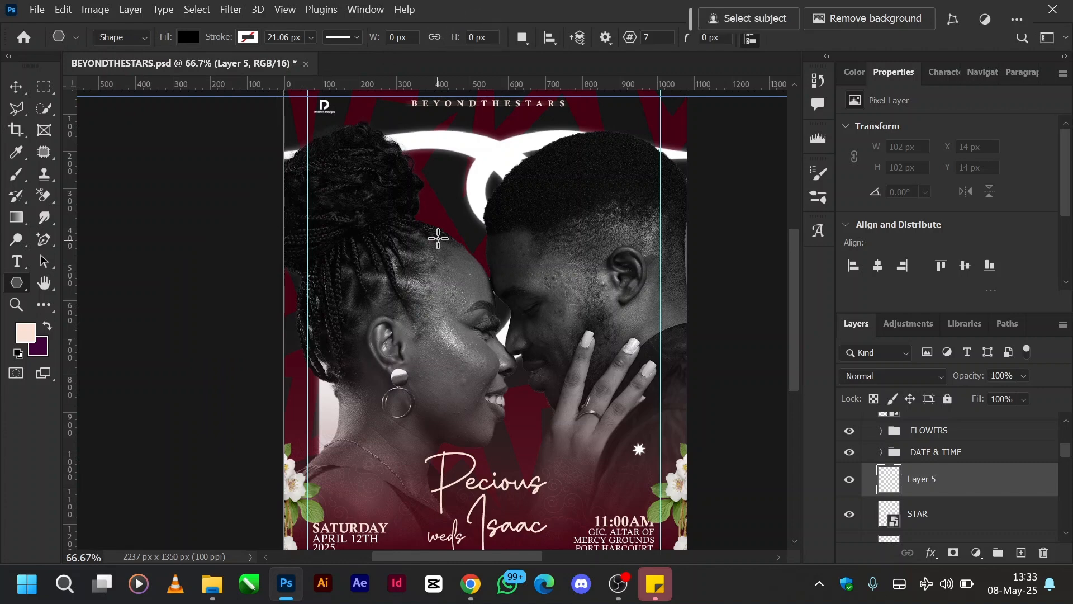
pyautogui.moveTo(438, 239); pyautogui.dragTo(559, 359)
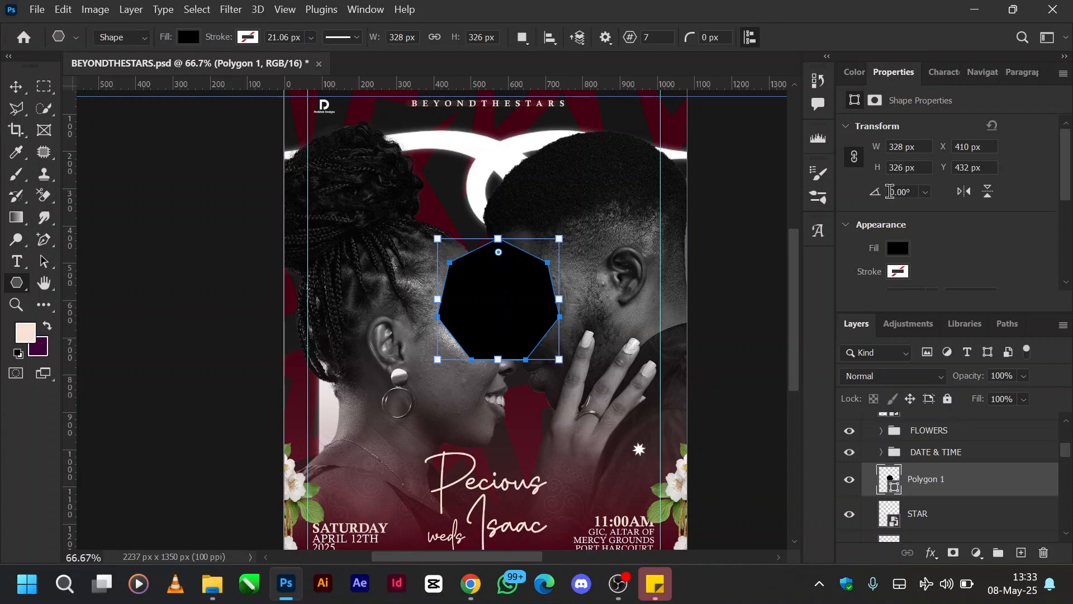
# Step: Turn the polygon into an eight-pointed star with a star ratio of 55%
pyautogui.scroll(-3, 891, 193)
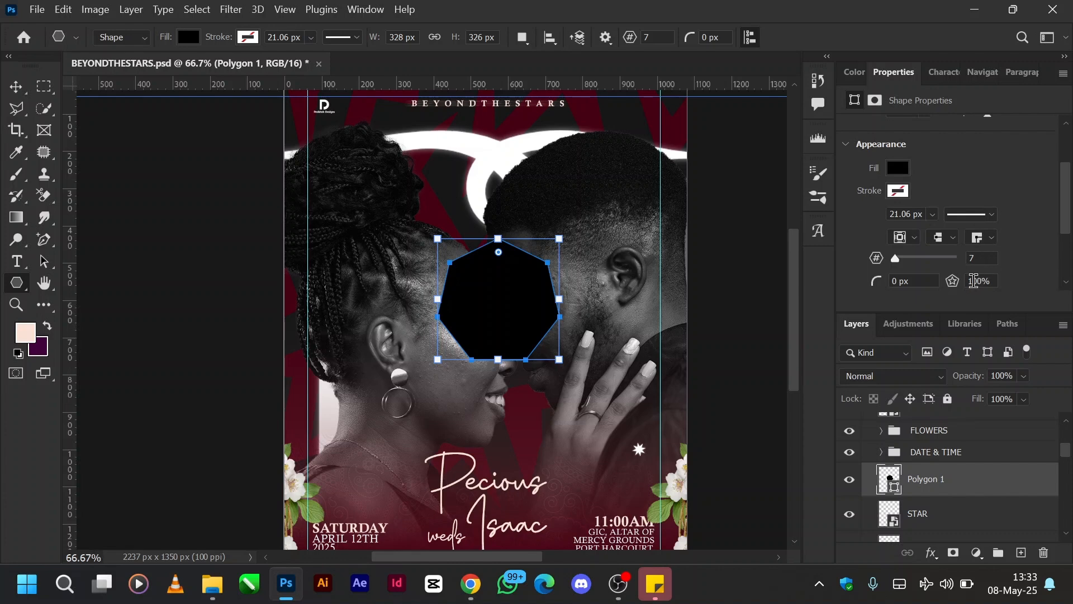
pyautogui.scroll(-1, 960, 288)
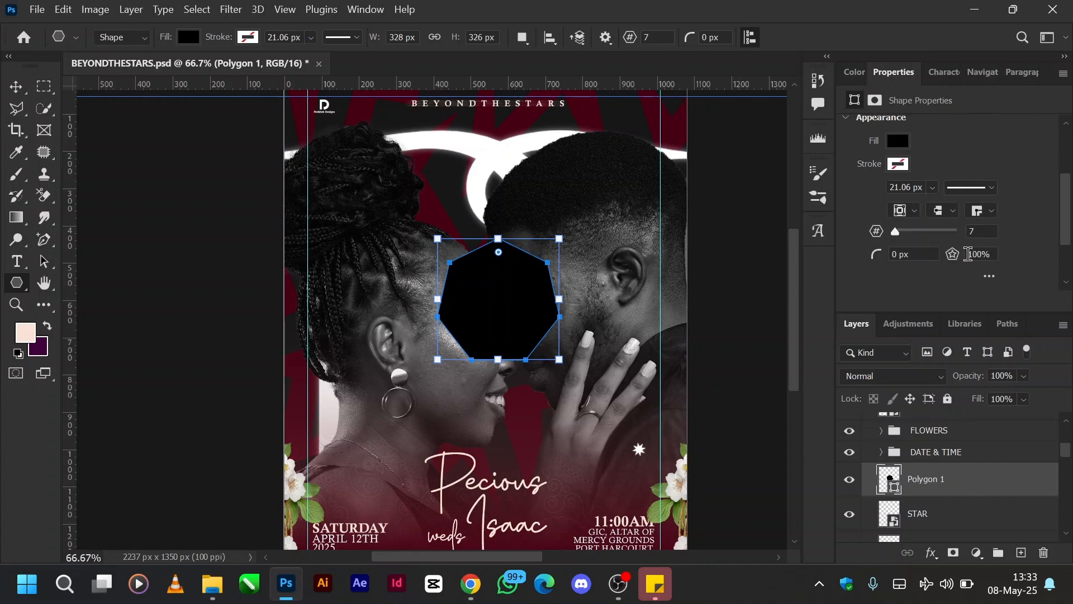
pyautogui.moveTo(955, 261); pyautogui.dragTo(901, 235)
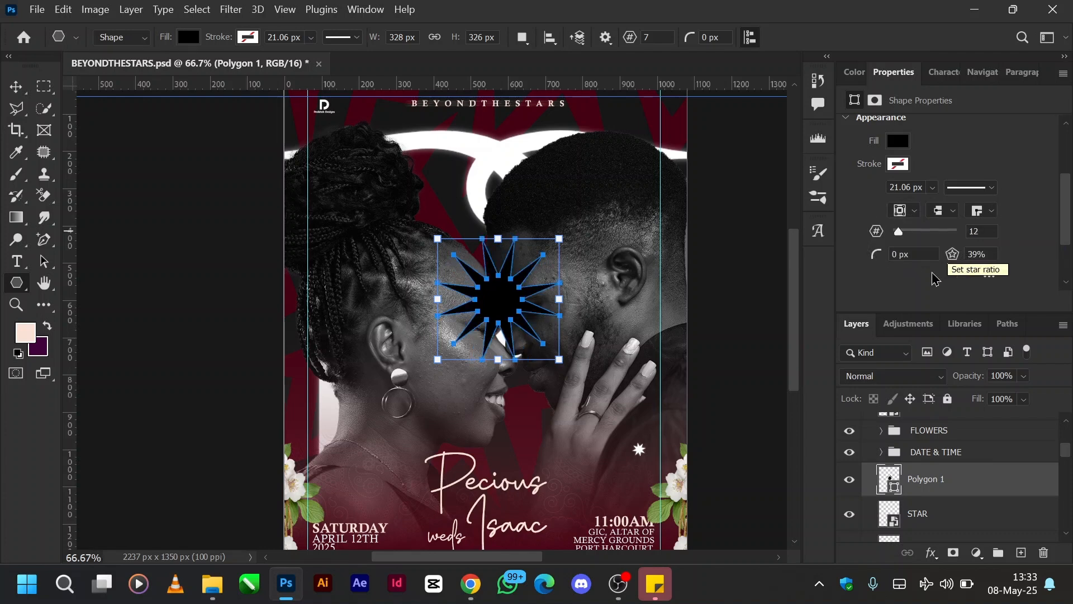
pyautogui.moveTo(956, 260); pyautogui.dragTo(972, 261)
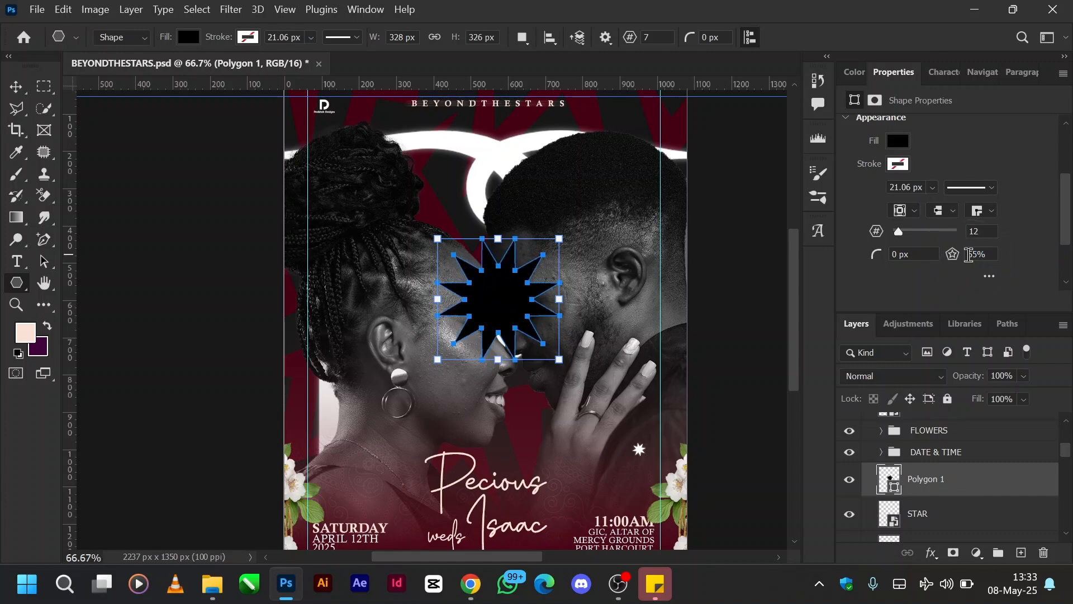
pyautogui.moveTo(899, 233); pyautogui.dragTo(896, 236)
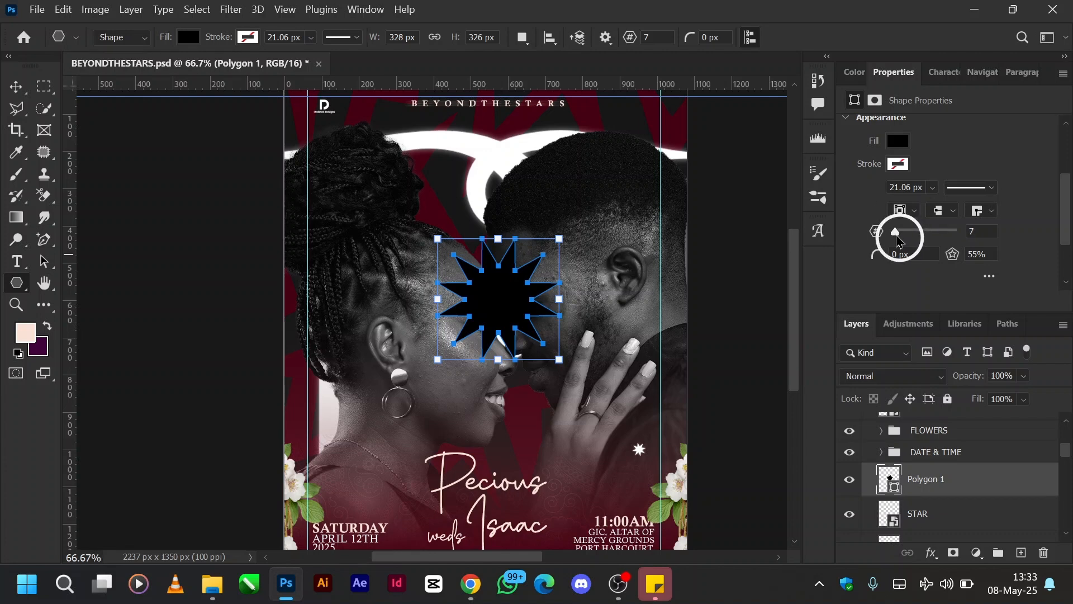
pyautogui.moveTo(986, 234); pyautogui.dragTo(836, 254)
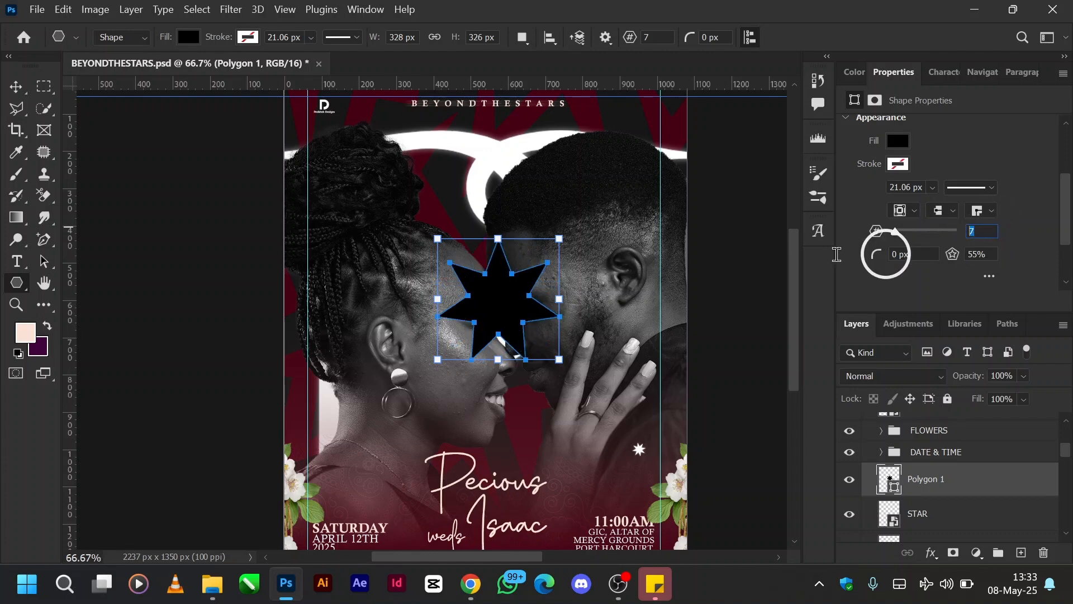
pyautogui.write('8')
pyautogui.press('Return')
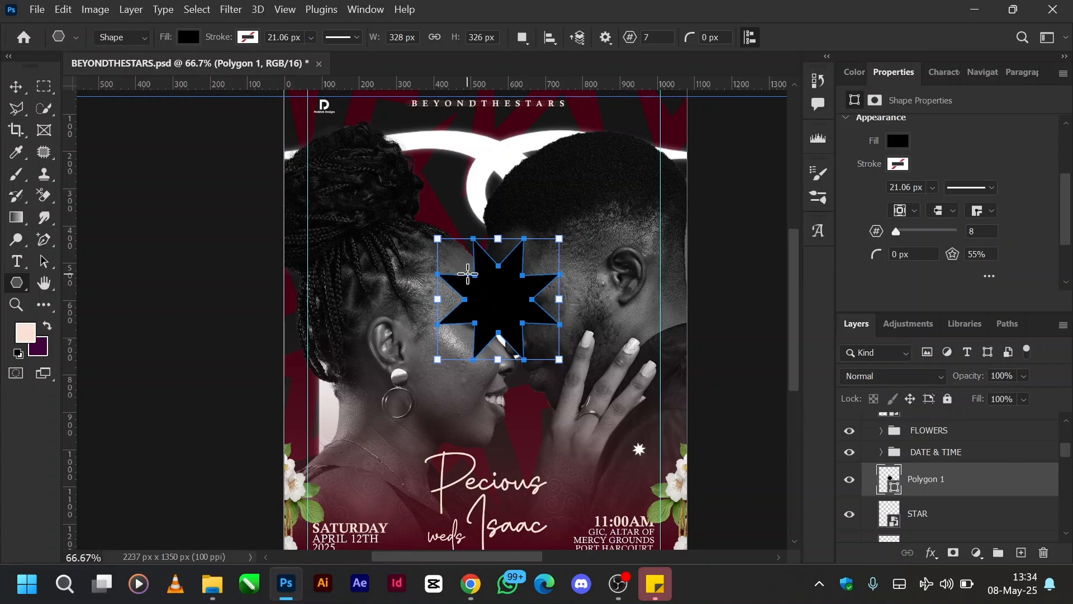
# Step: Rotate the black star by about 29° and delete it
pyautogui.press('v')
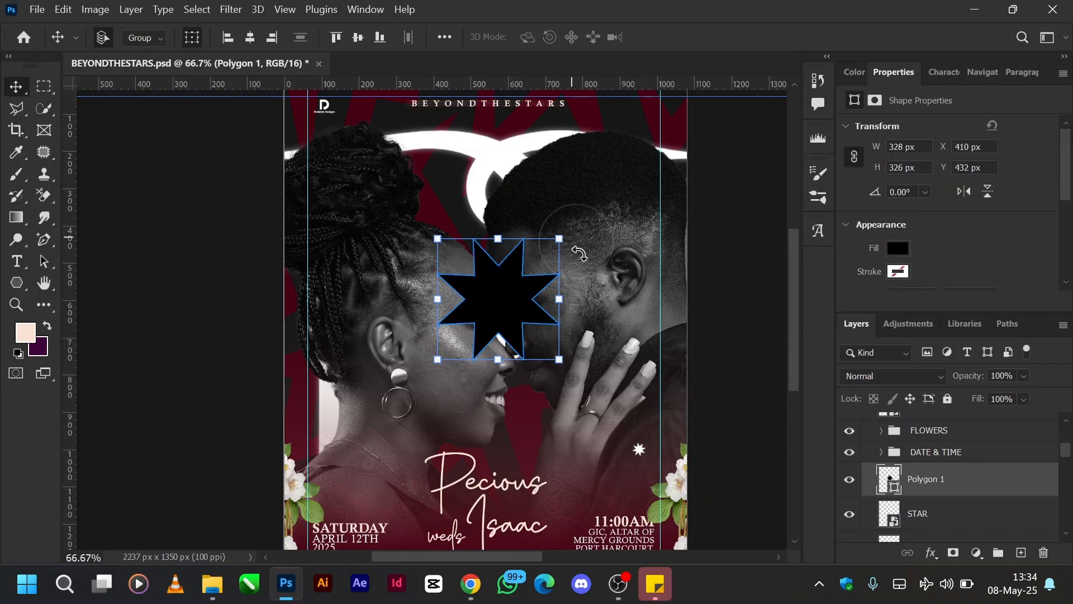
pyautogui.moveTo(579, 253); pyautogui.dragTo(648, 262)
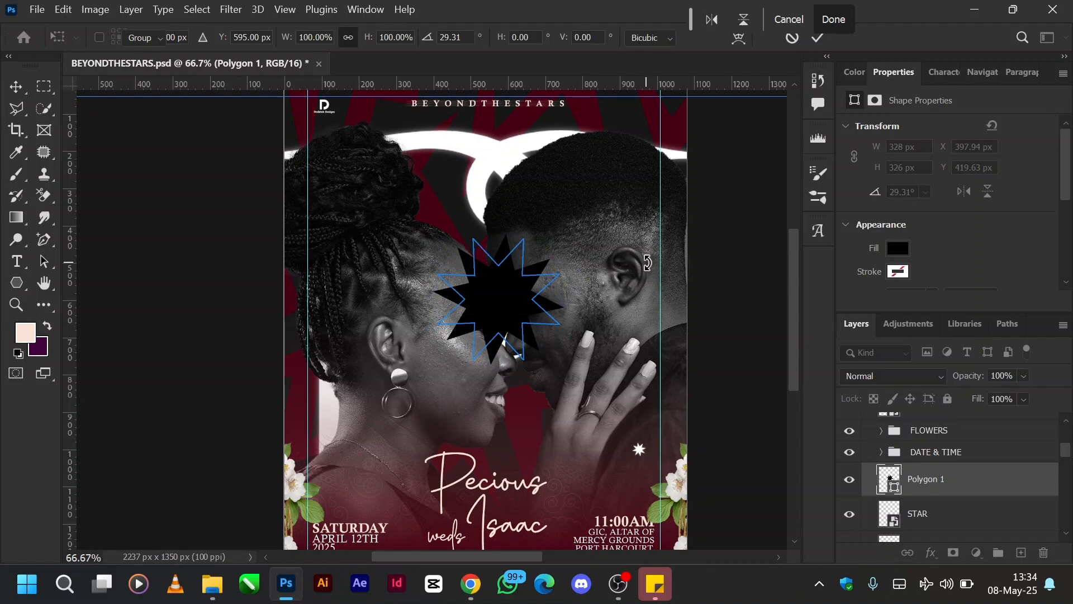
pyautogui.press('Return')
pyautogui.press('Delete')
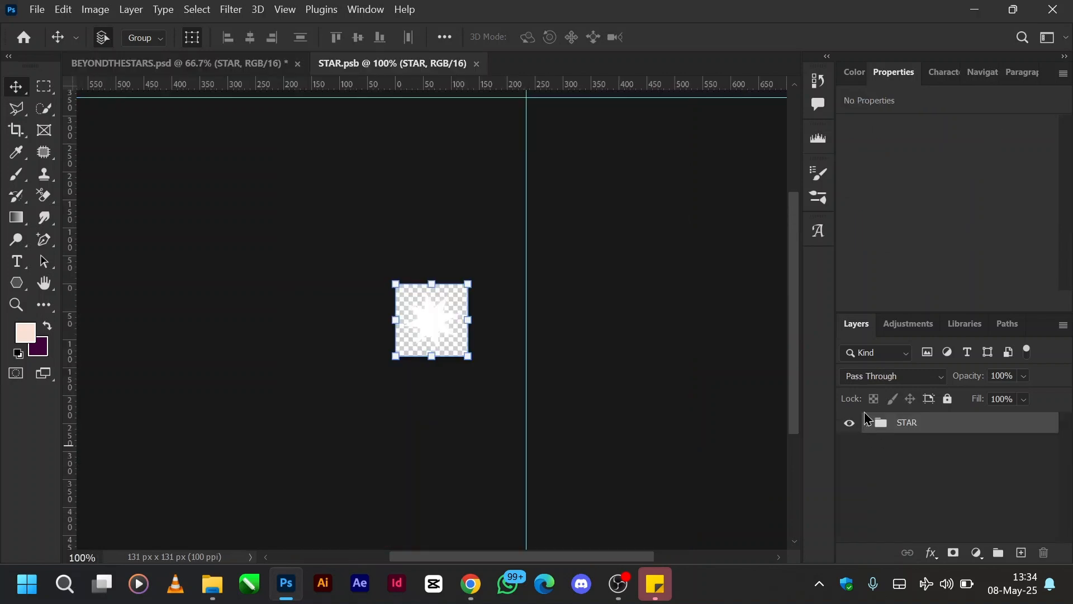
# Step: Examine the layers in the STAR group inside the STAR smart object, selecting Layer 2 copy, and close the smart object's contents
pyautogui.click(868, 423)
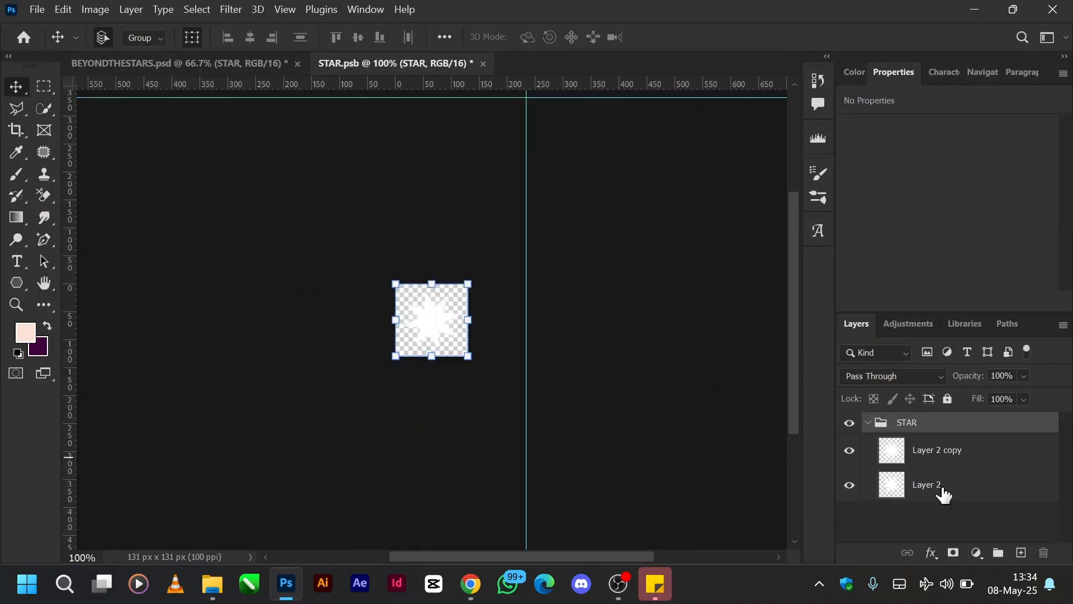
pyautogui.click(945, 459)
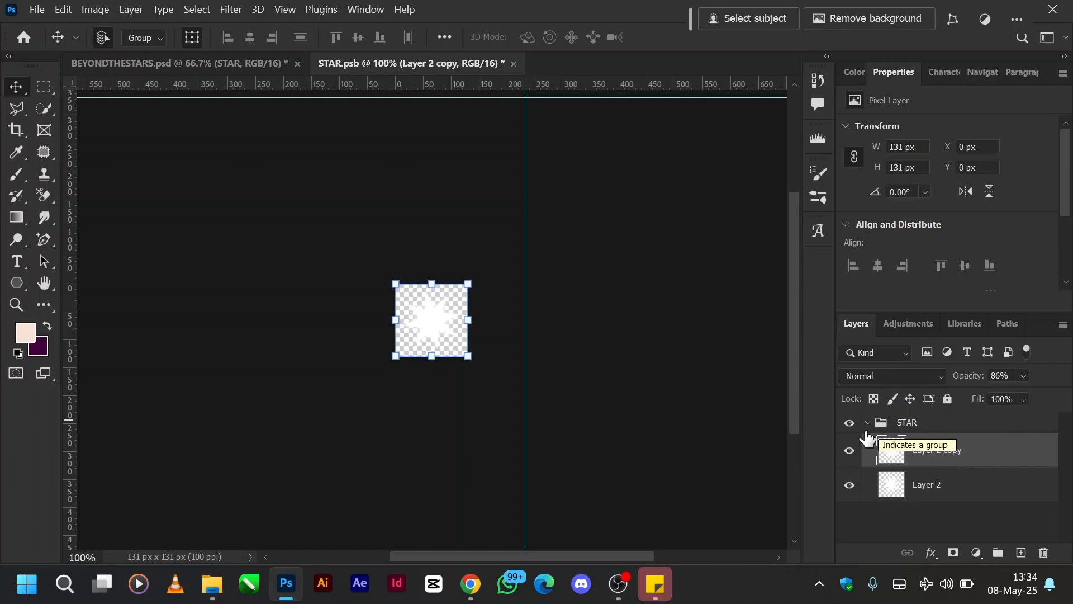
pyautogui.click(514, 65)
pyautogui.click(515, 242)
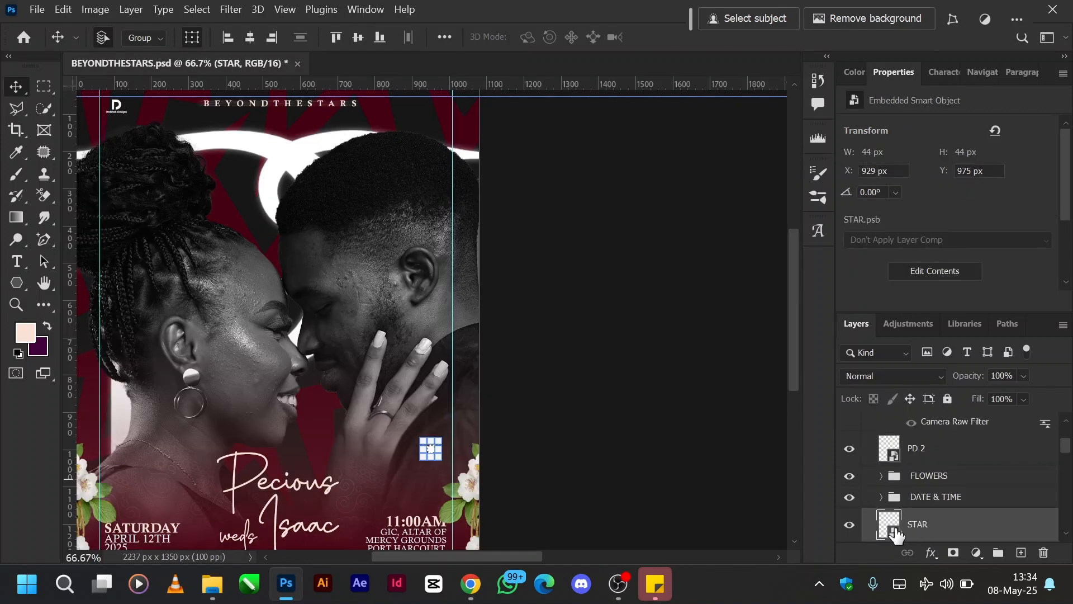
# Step: Show the STAR copy and STAR copy 3 layers on the flyer, clearing the layer selection
pyautogui.hotkey('ctrl', '-')
pyautogui.hotkey('ctrl', '-')
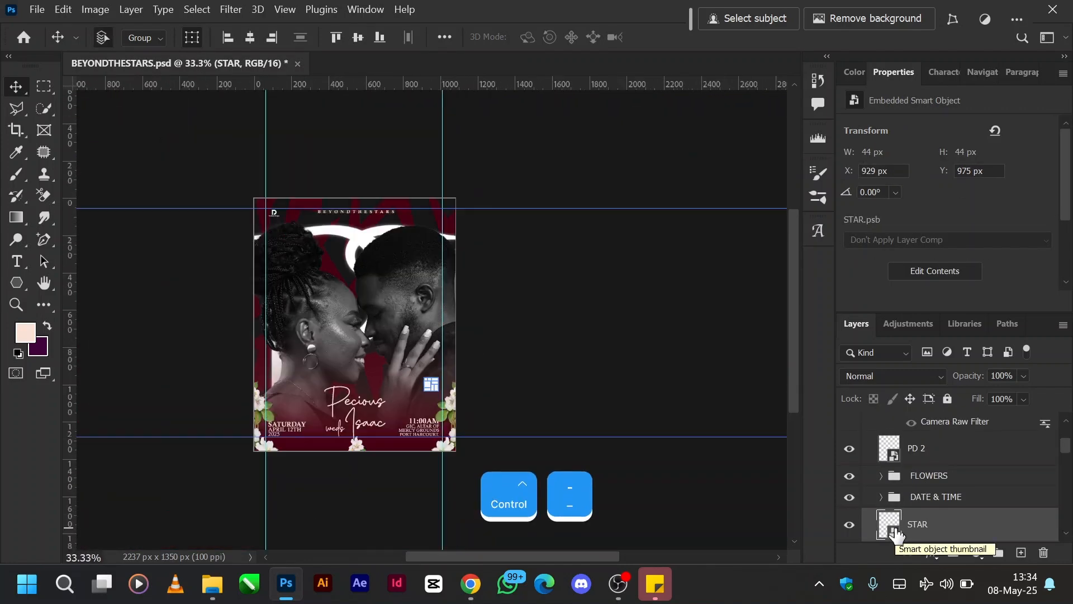
pyautogui.hotkey('ctrl', '+')
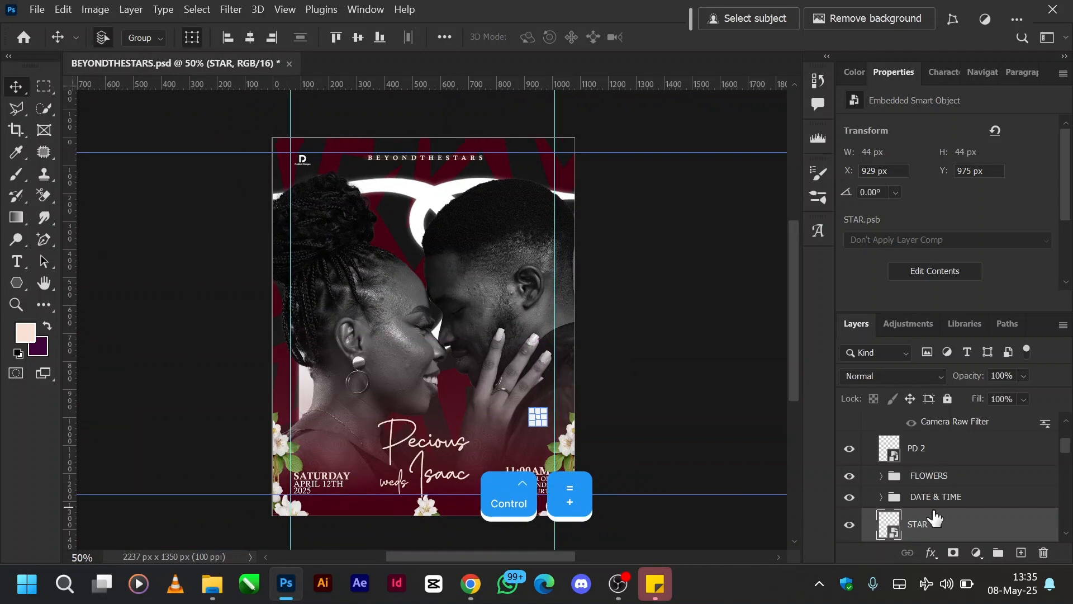
pyautogui.scroll(-1, 933, 518)
pyautogui.click(849, 514)
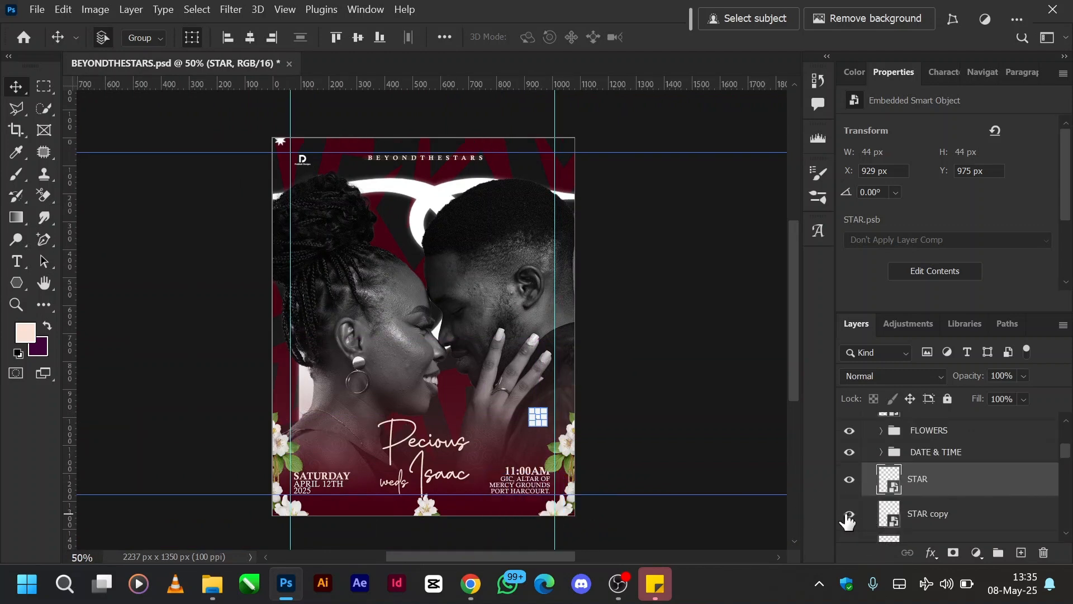
pyautogui.scroll(-2, 872, 499)
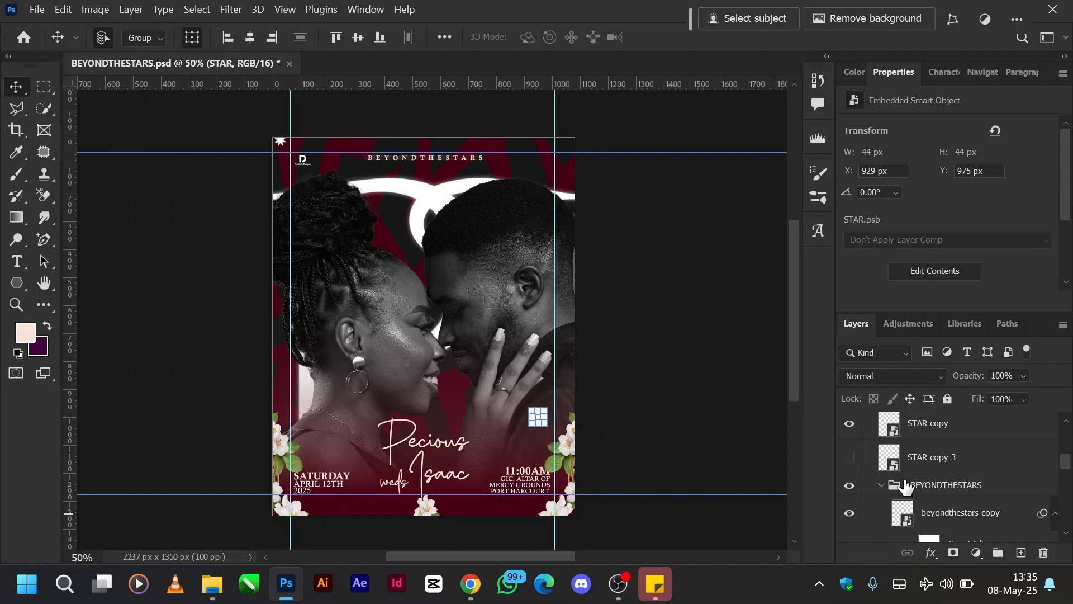
pyautogui.click(643, 403)
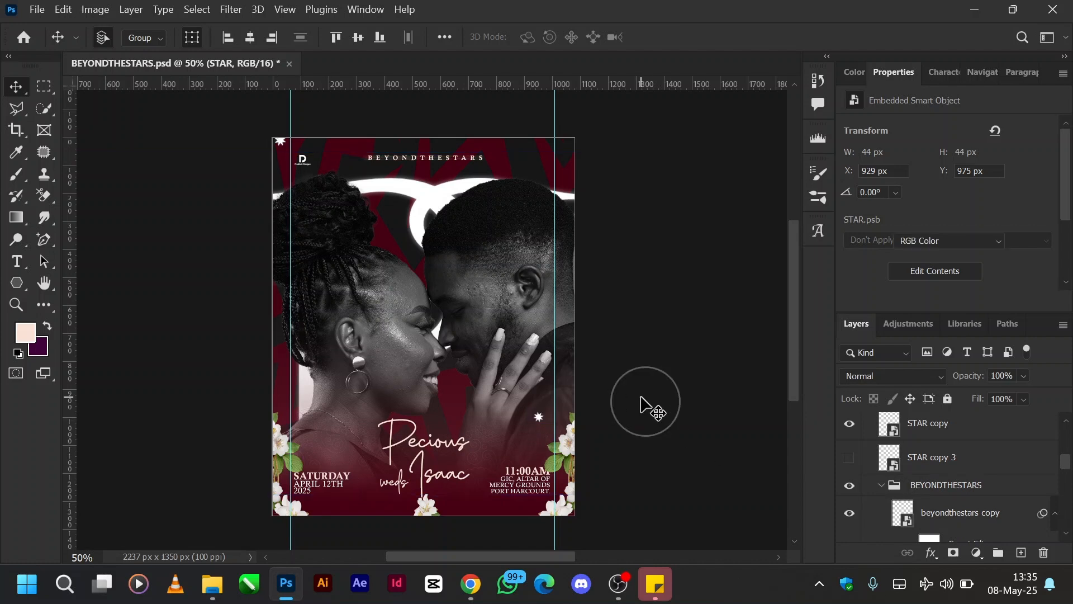
pyautogui.click(849, 458)
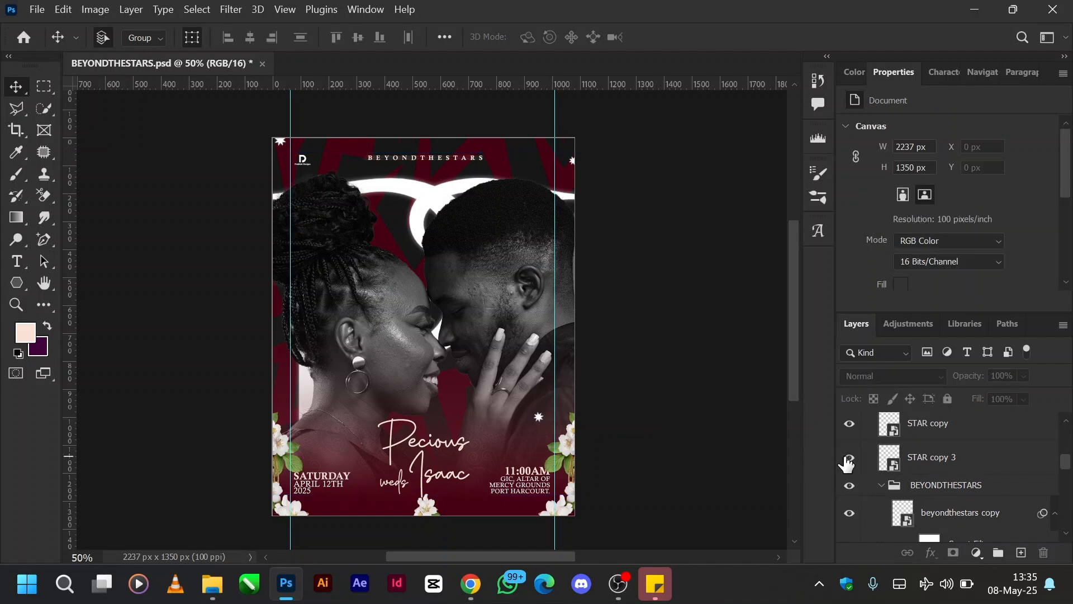
# Step: Show the STAR copy 2 and STAR copy 4 layers above the PI LOGO group
pyautogui.scroll(-3, 905, 464)
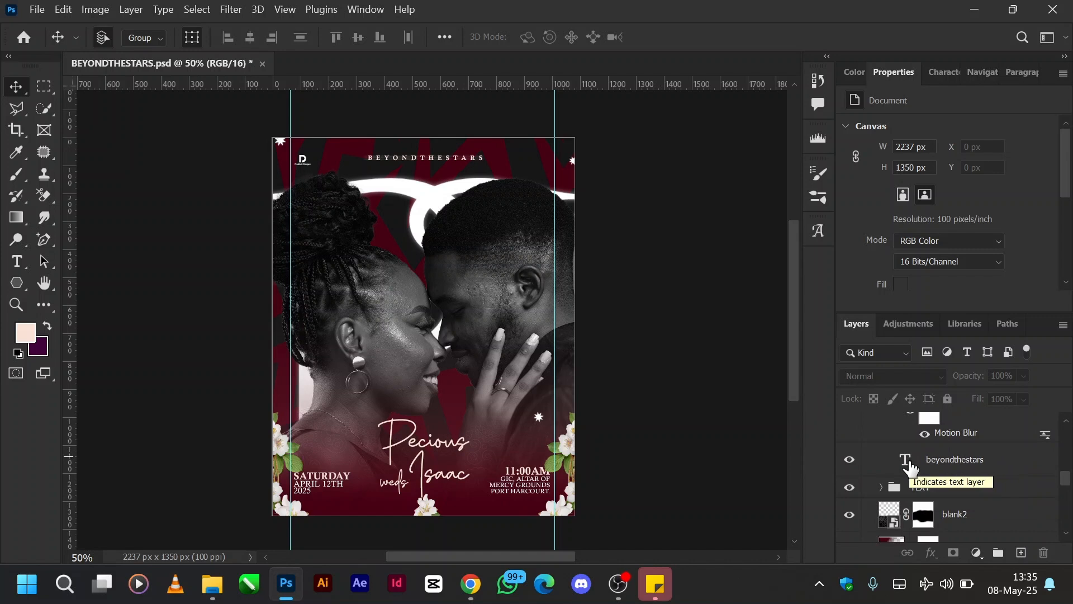
pyautogui.scroll(-3, 912, 467)
pyautogui.scroll(-3, 912, 465)
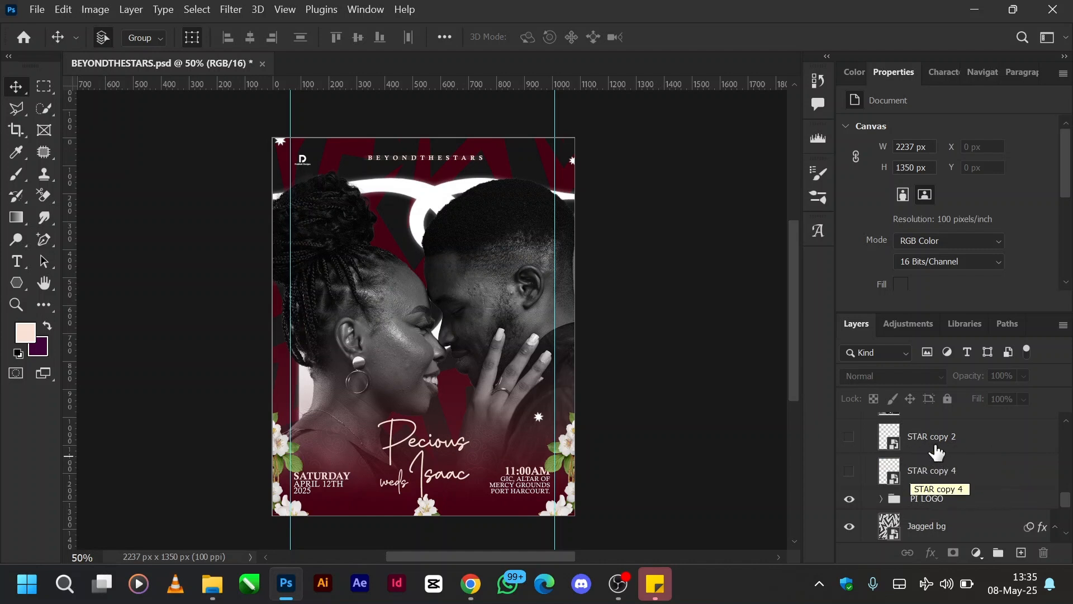
pyautogui.click(849, 438)
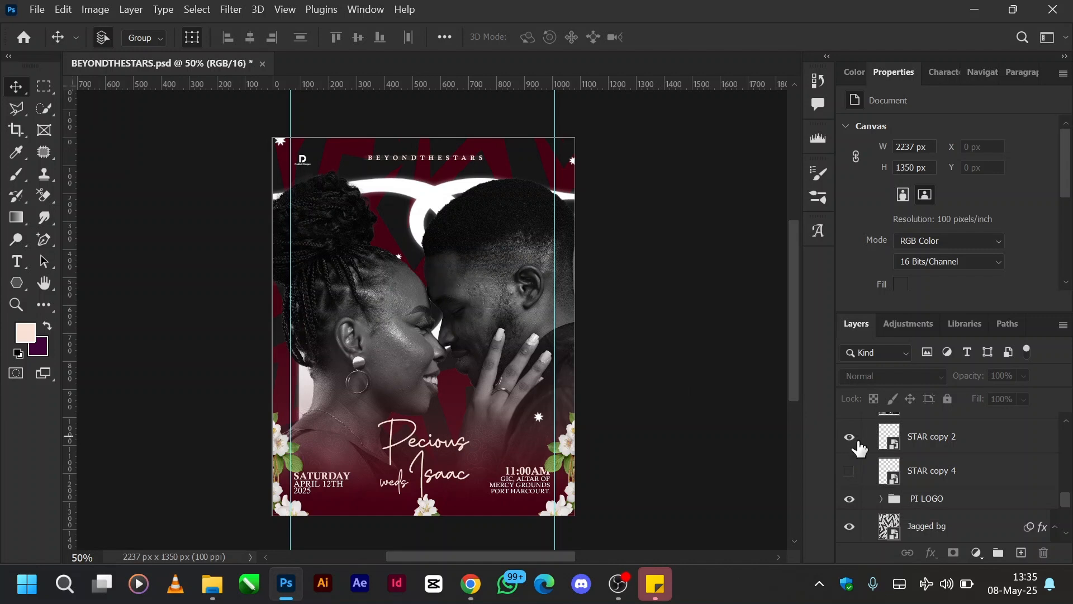
pyautogui.click(849, 475)
pyautogui.scroll(5, 945, 495)
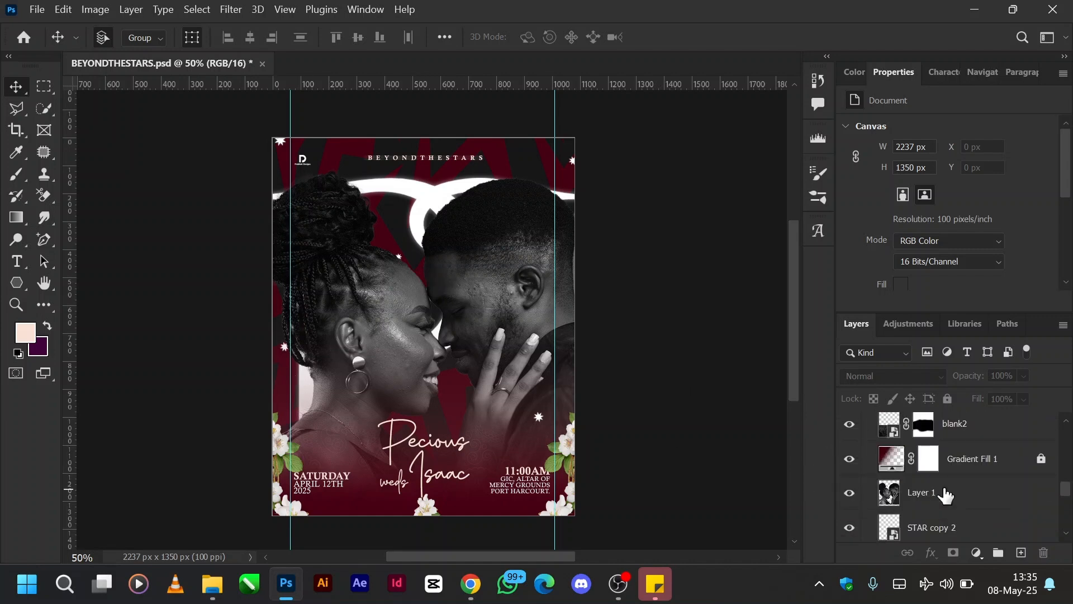
# Step: Stamp all visible layers into a new layer above PD 2 and convert it to a smart object
pyautogui.scroll(-5, 945, 495)
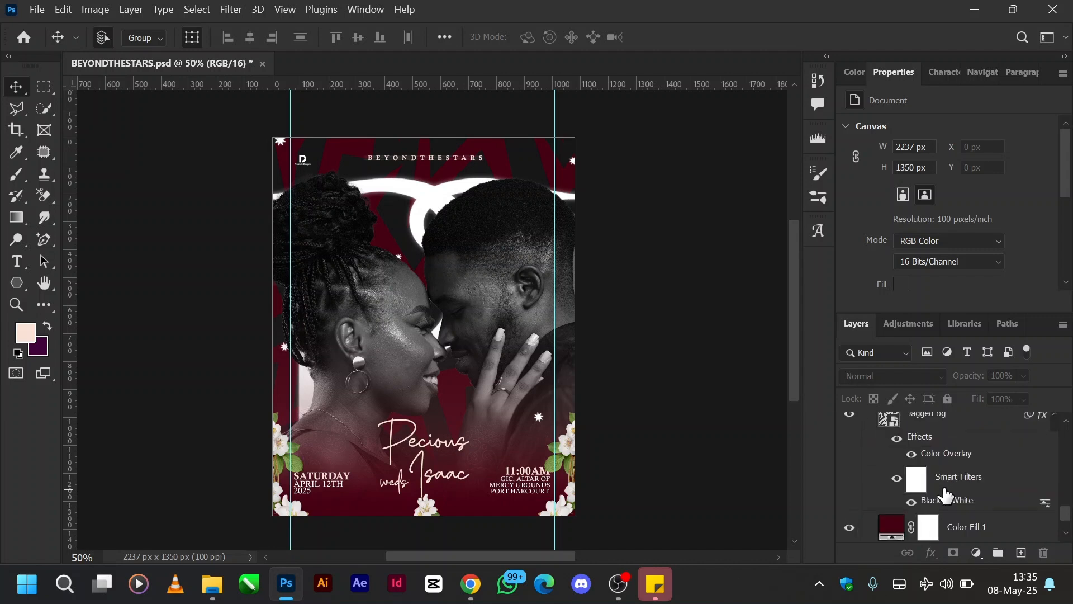
pyautogui.scroll(10, 945, 495)
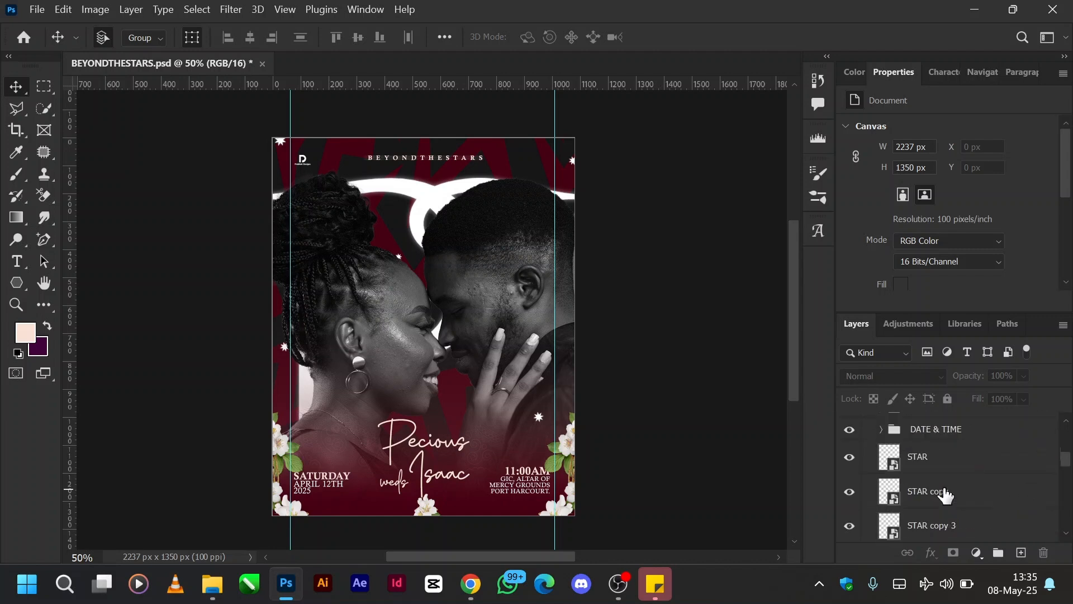
pyautogui.scroll(5, 945, 495)
pyautogui.scroll(-3, 945, 494)
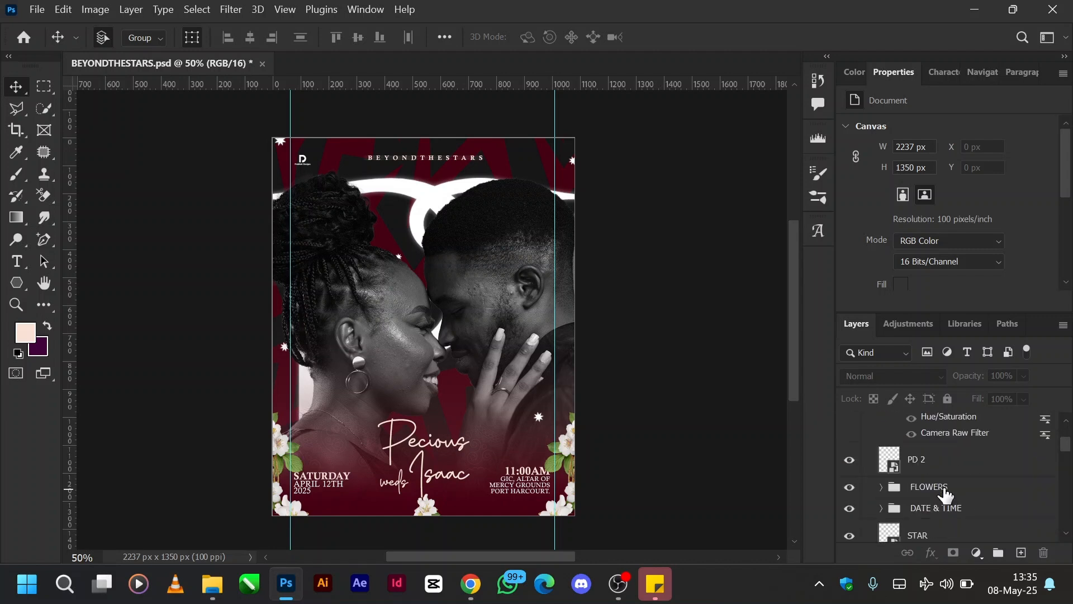
pyautogui.scroll(3, 945, 495)
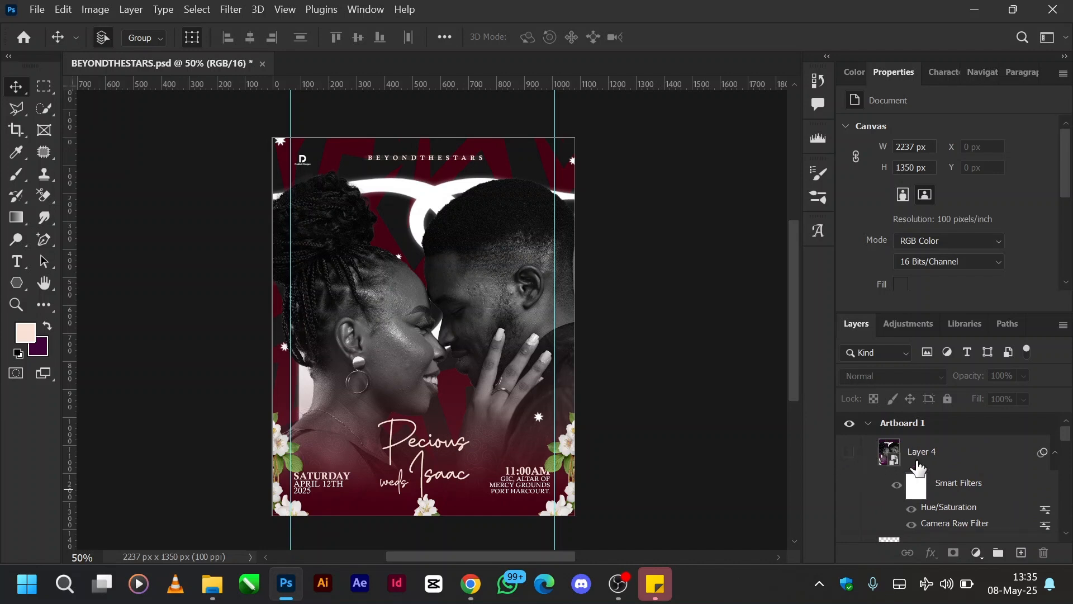
pyautogui.scroll(-1, 917, 467)
pyautogui.click(932, 509)
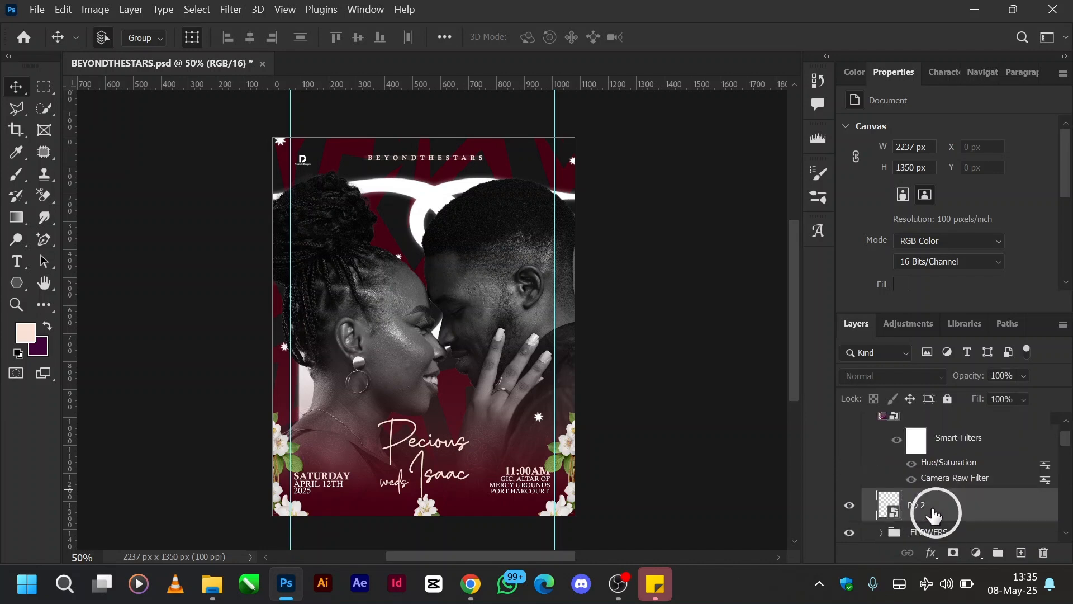
pyautogui.hotkey('ctrl', 'shift', 'alt')
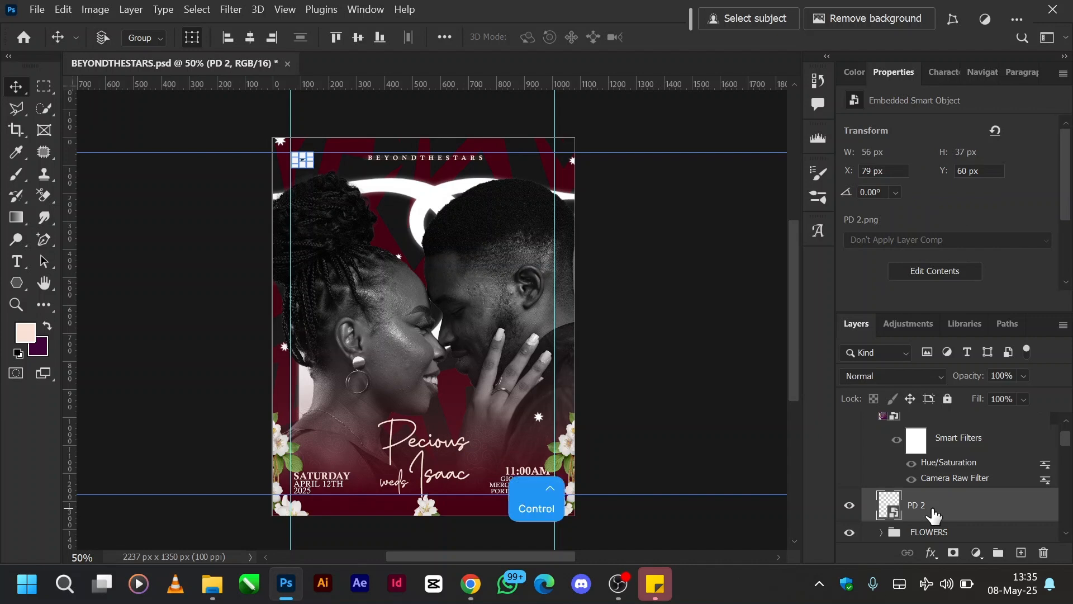
pyautogui.hotkey('ctrl', 'shift', 'alt', 'e')
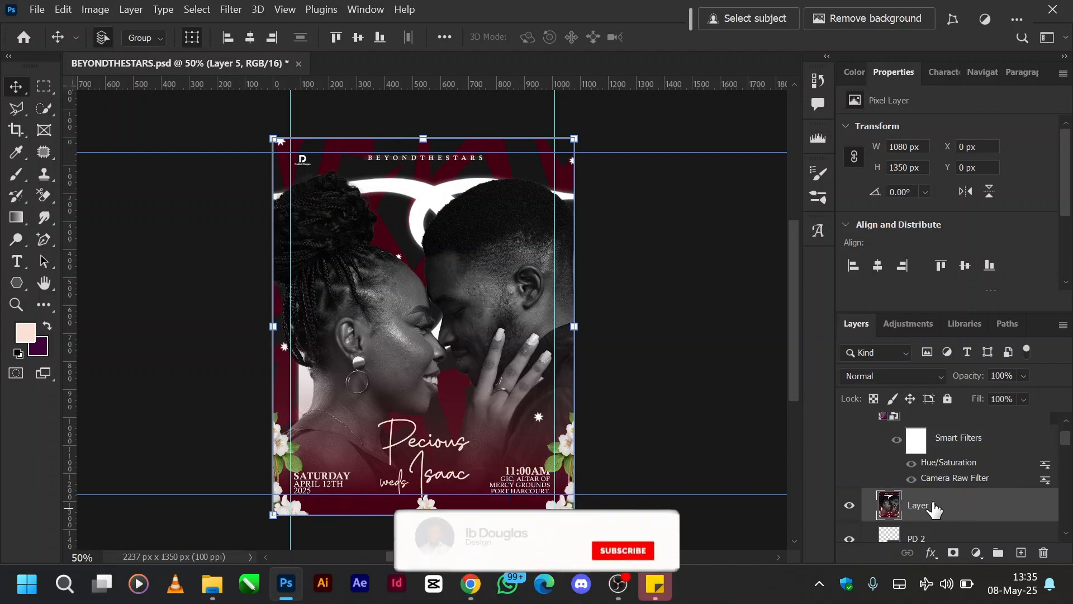
pyautogui.hotkey('ctrl', 'shift', '.')
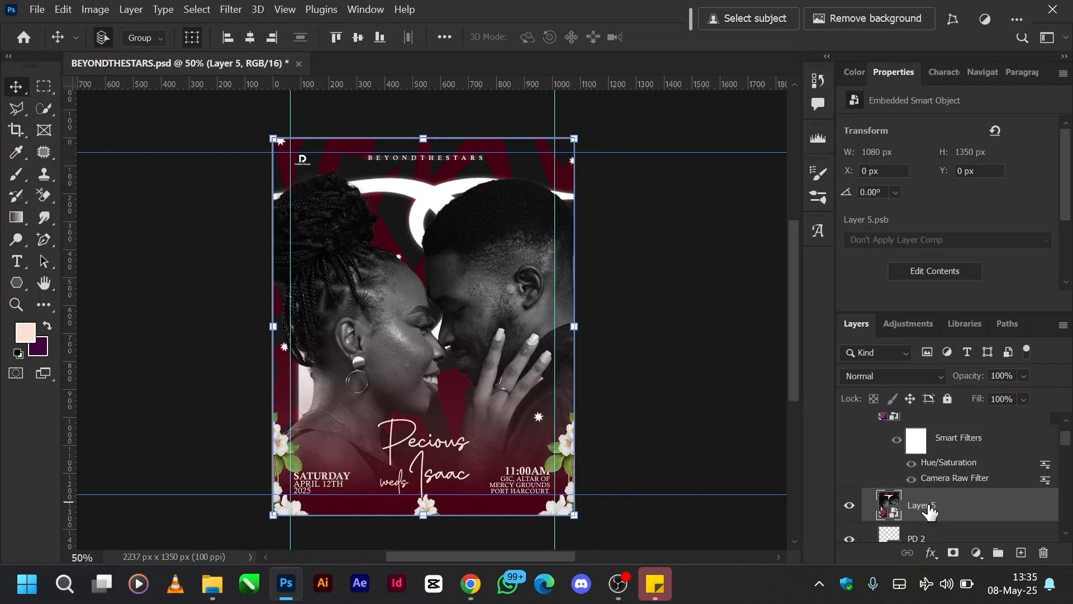
# Step: Delete the stamped smart object layer above PD 2
pyautogui.rightClick(953, 509)
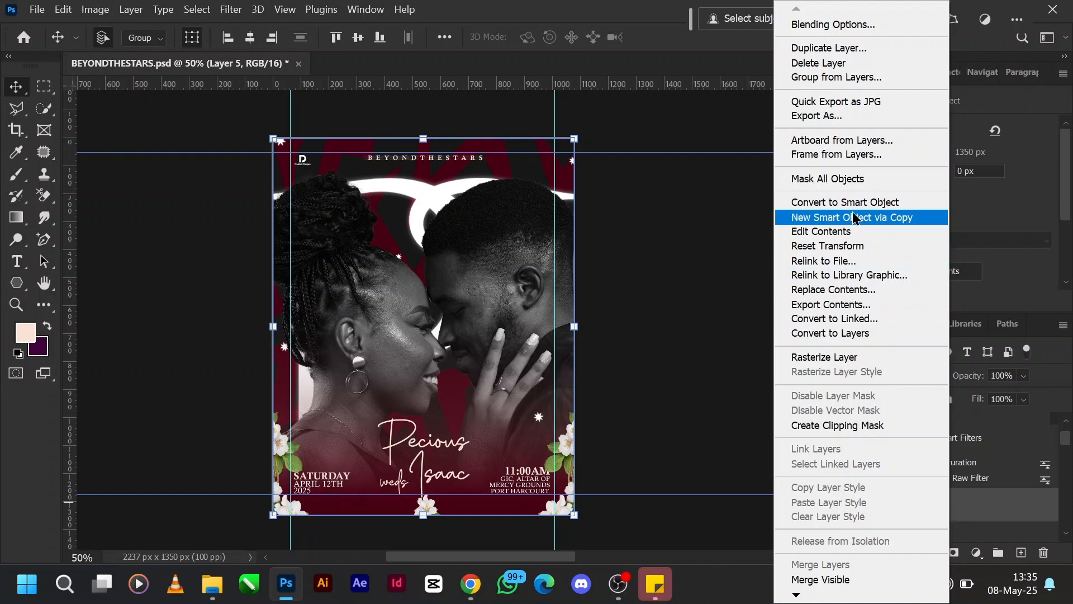
pyautogui.click(703, 317)
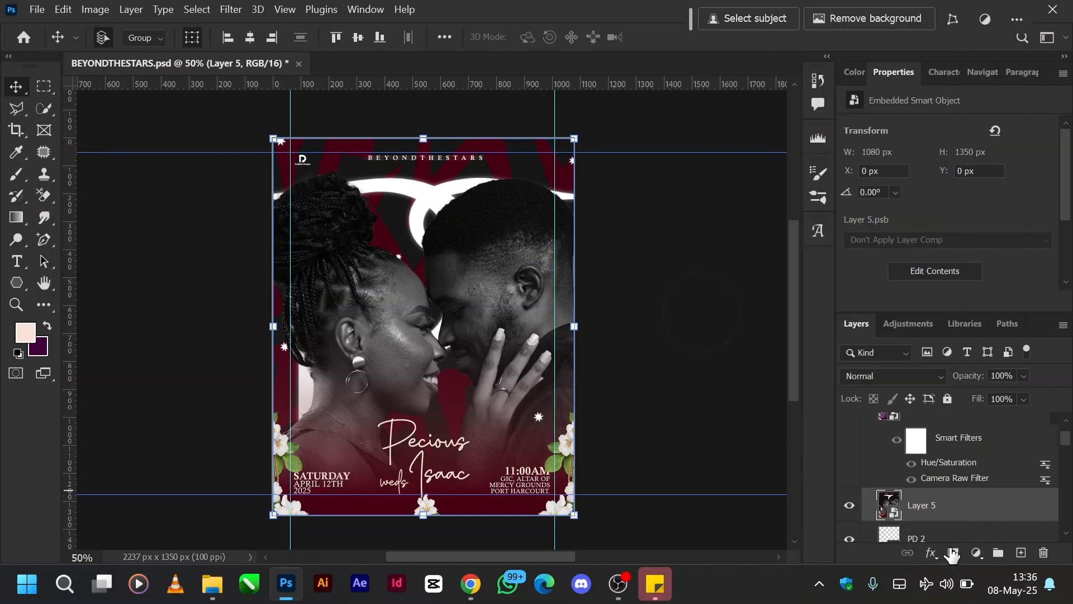
pyautogui.scroll(2, 952, 517)
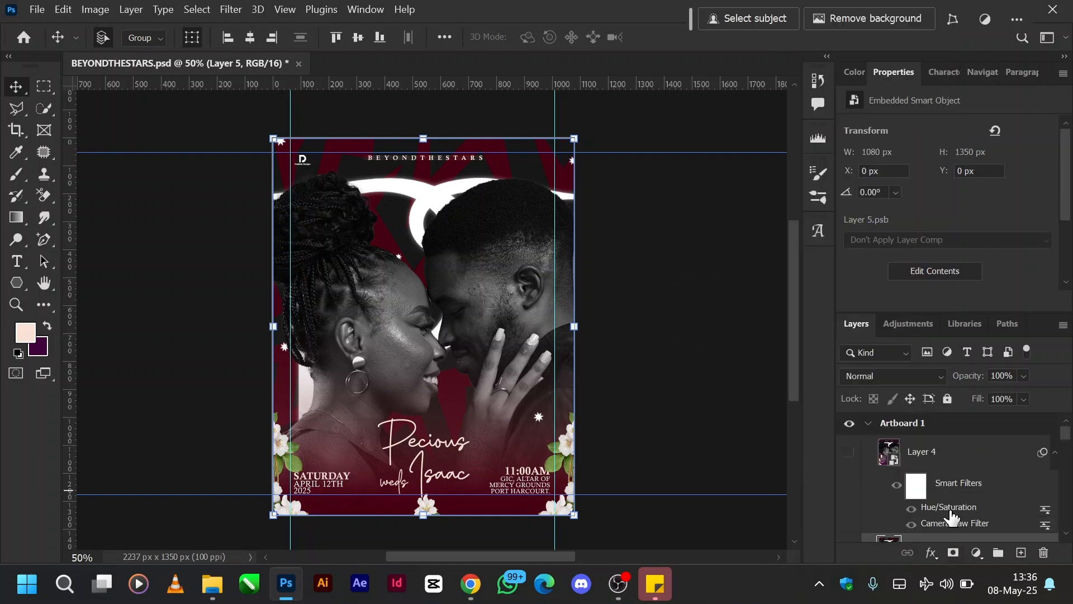
pyautogui.scroll(-1, 951, 514)
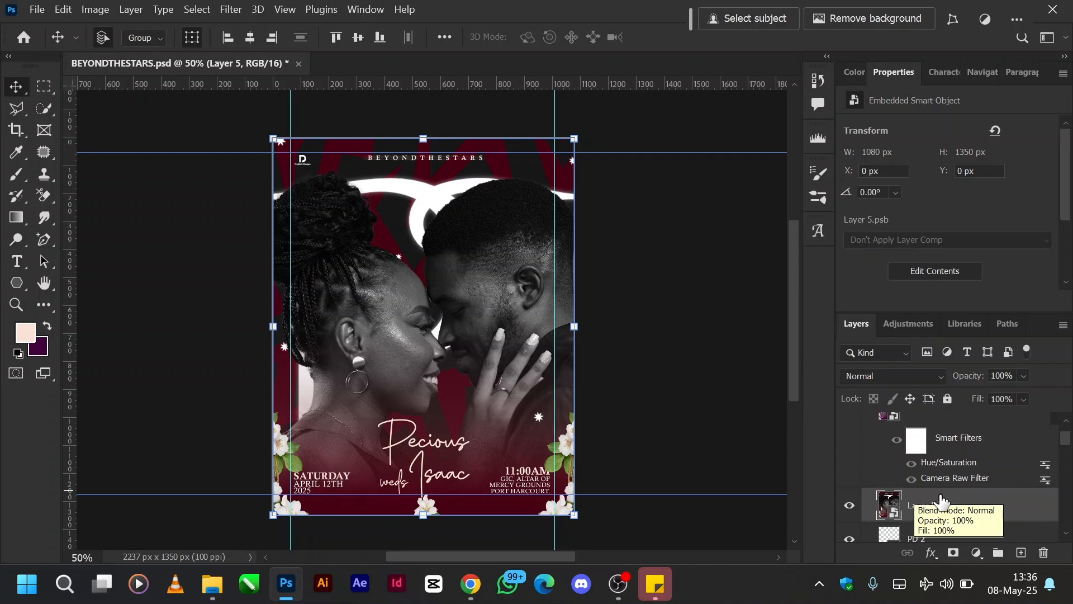
pyautogui.press('Delete')
# Step: Show Layer 4 and compare the flyer with and without it and its Hue/Saturation filter, leaving the layer visible and the filter off
pyautogui.scroll(1, 942, 502)
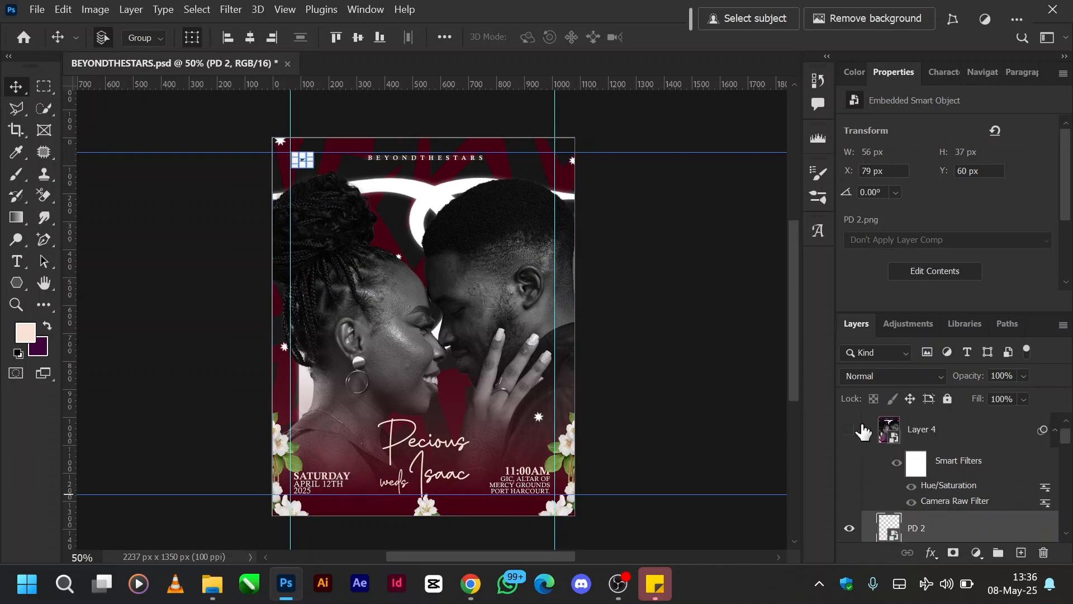
pyautogui.click(852, 429)
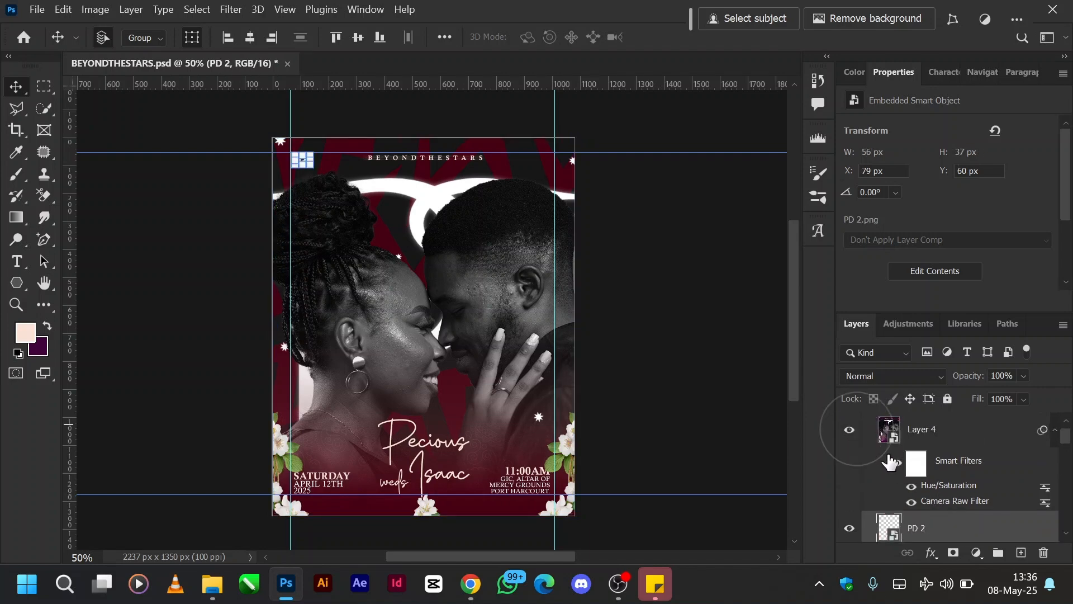
pyautogui.click(913, 490)
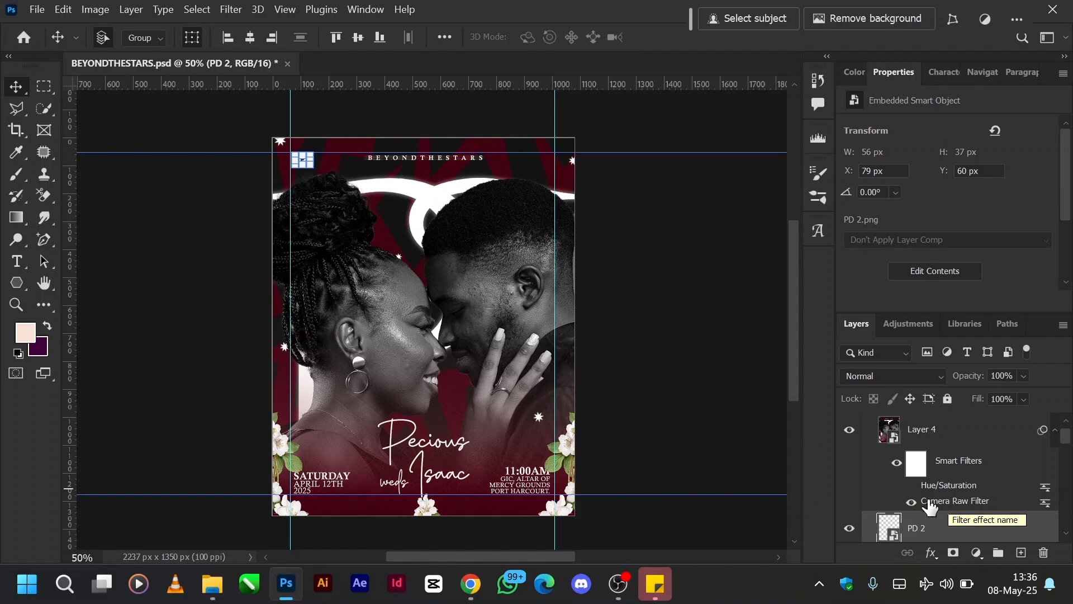
pyautogui.click(850, 430)
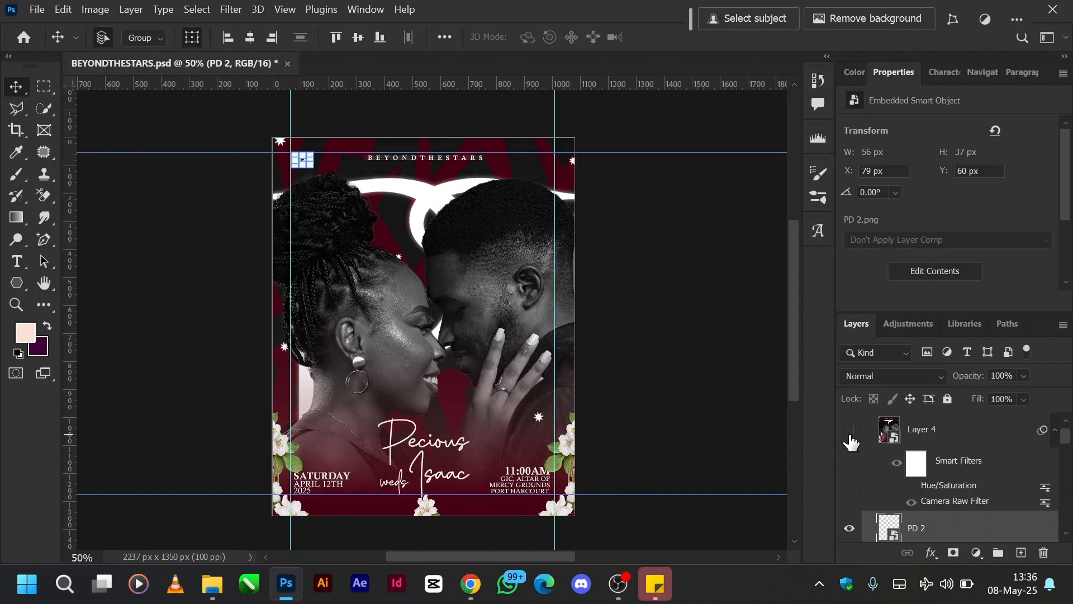
pyautogui.click(850, 431)
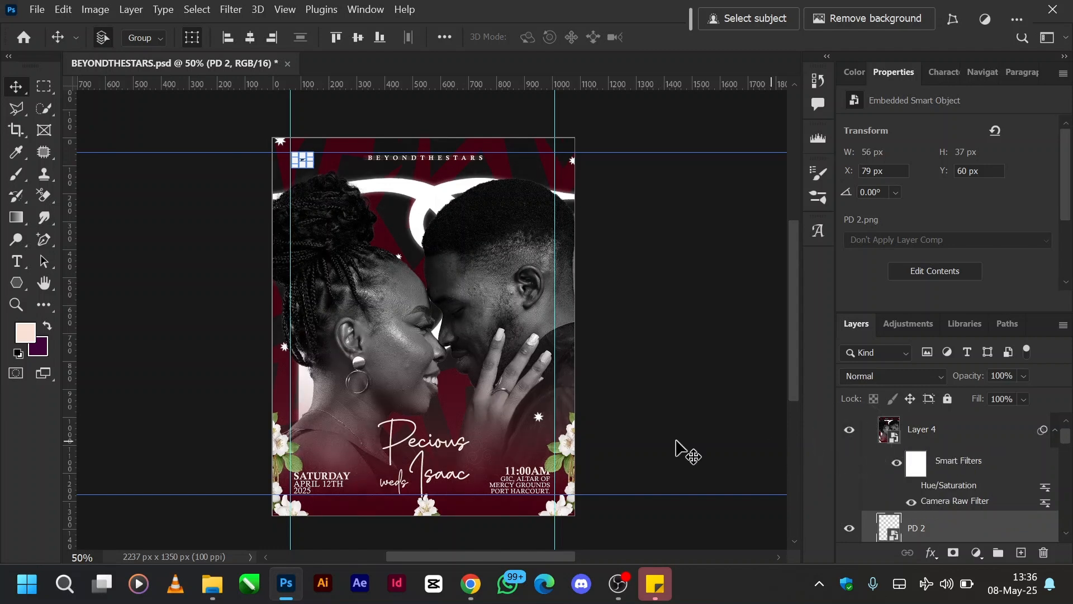
pyautogui.click(665, 347)
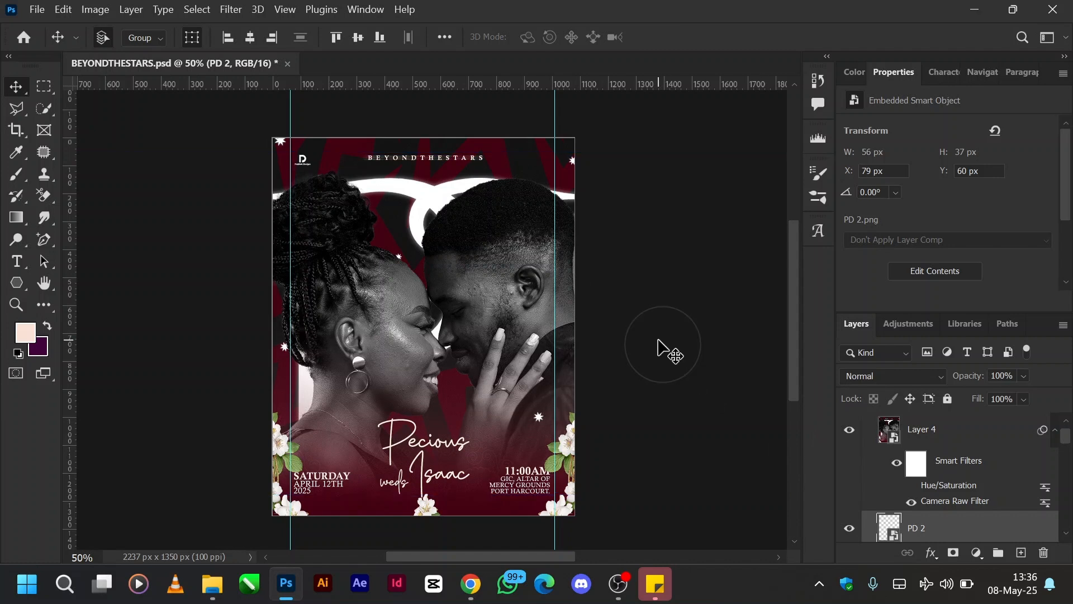
pyautogui.click(911, 488)
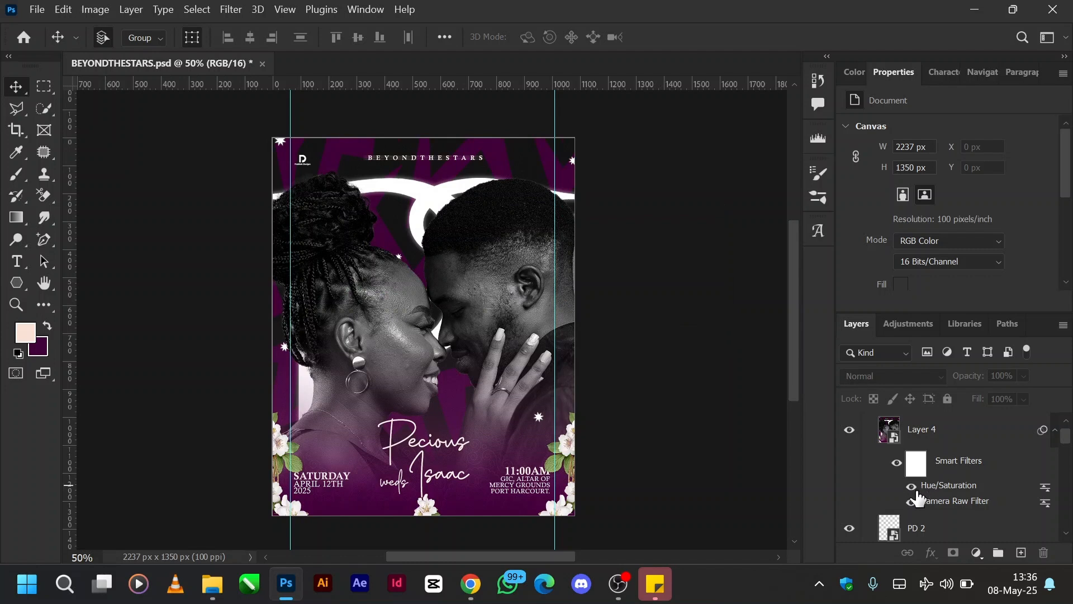
pyautogui.click(912, 487)
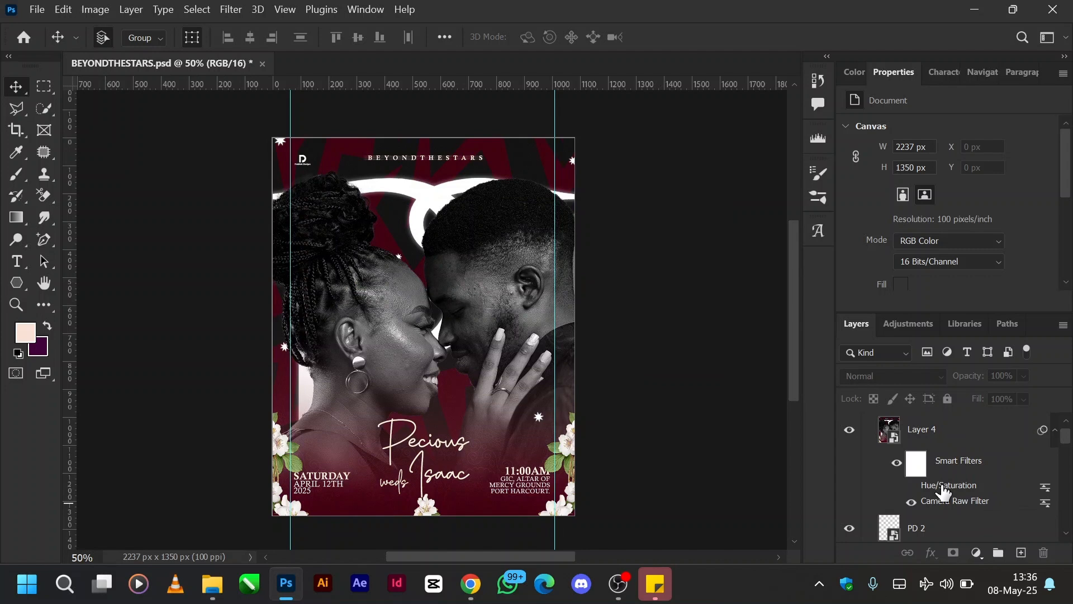
# Step: Replace Layer 4's Hue/Saturation filter with a new one that sets the Reds hue to -45
pyautogui.moveTo(944, 492); pyautogui.dragTo(1043, 553)
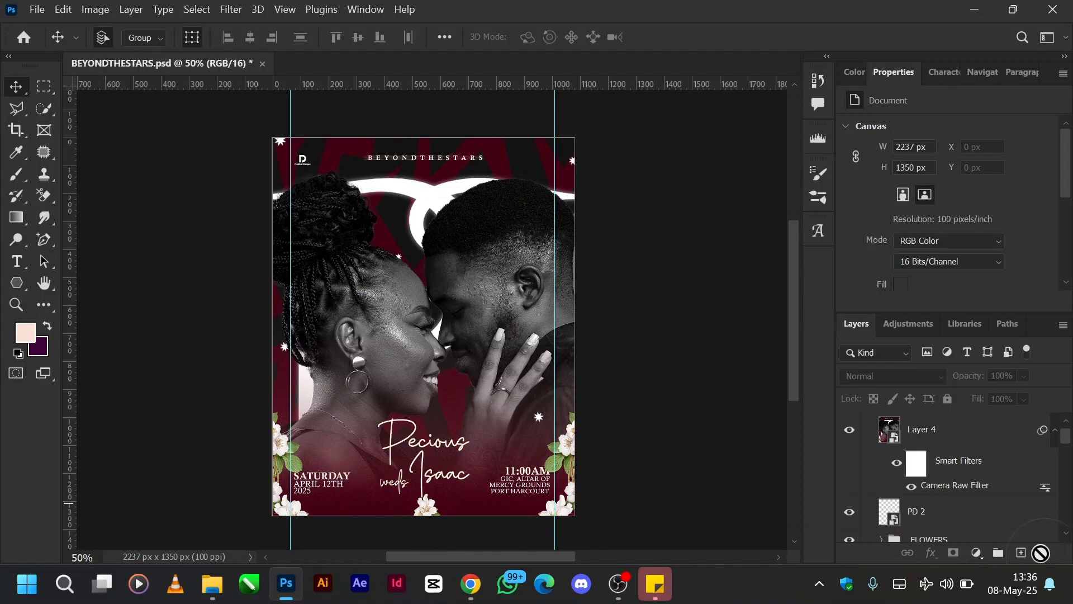
pyautogui.click(962, 442)
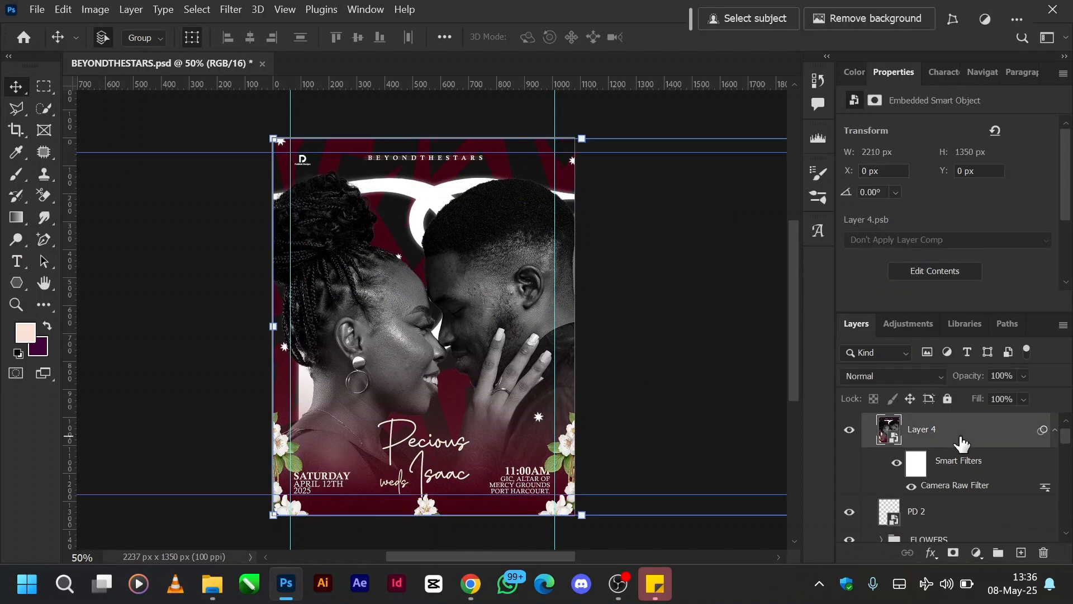
pyautogui.hotkey('ctrl', 'u')
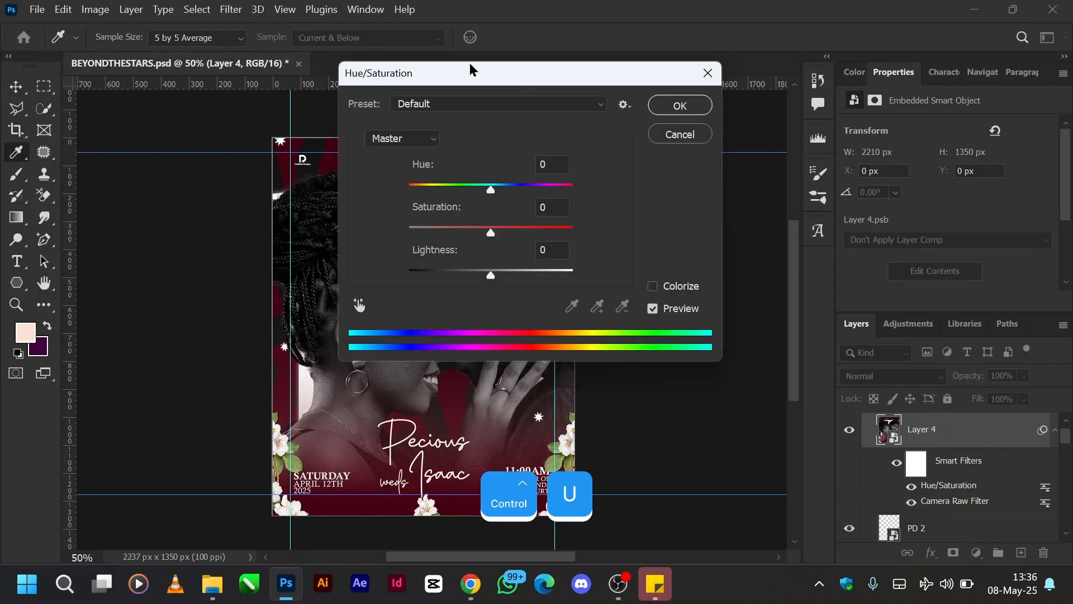
pyautogui.click(469, 68)
pyautogui.moveTo(468, 68); pyautogui.dragTo(737, 85)
pyautogui.click(665, 152)
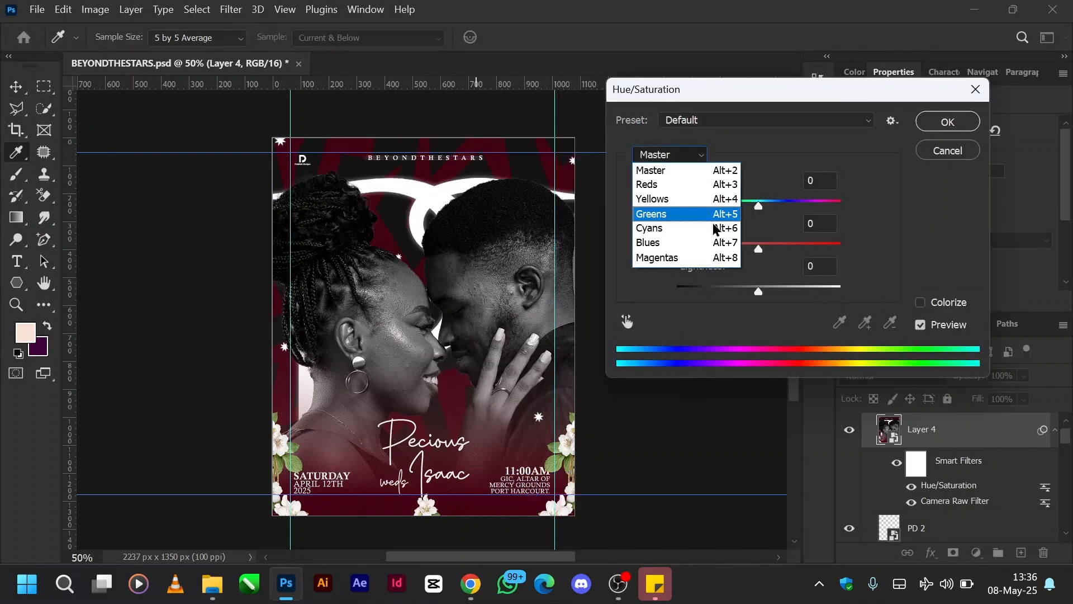
pyautogui.click(705, 185)
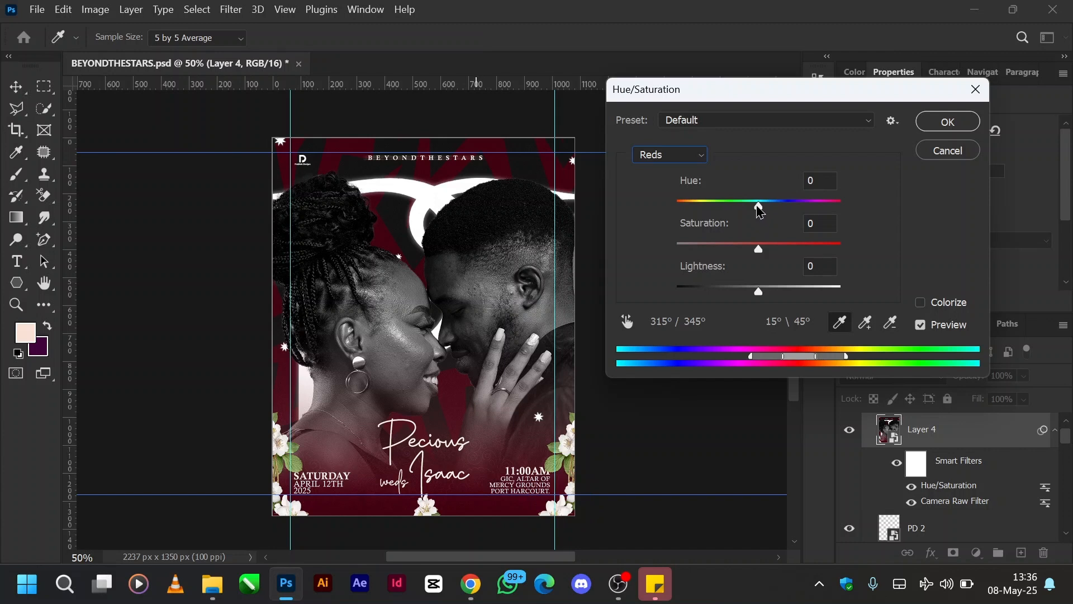
pyautogui.moveTo(760, 208); pyautogui.dragTo(722, 209)
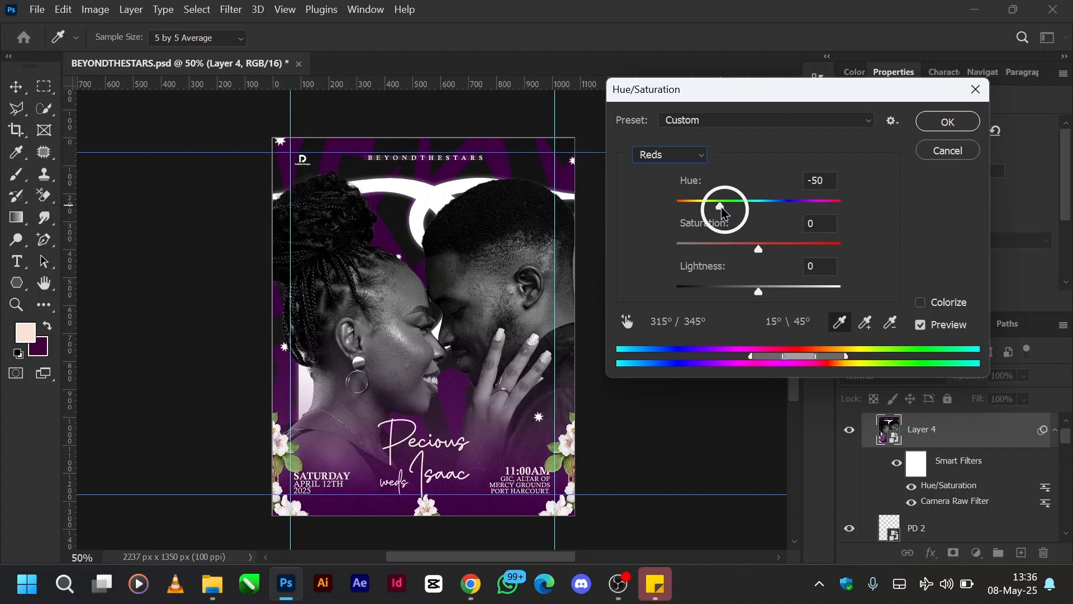
pyautogui.moveTo(723, 212); pyautogui.dragTo(725, 213)
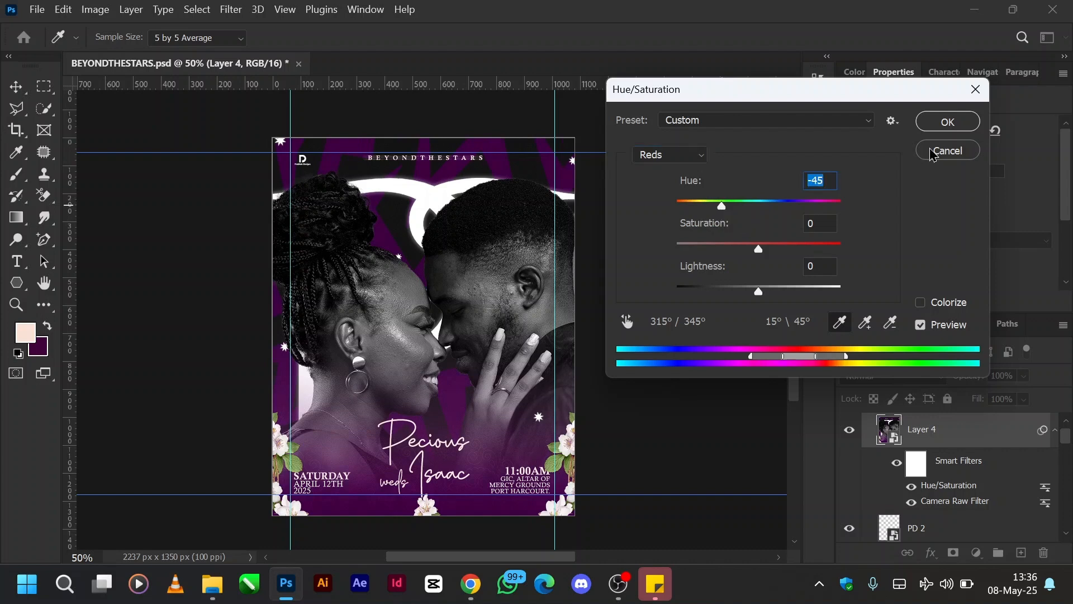
pyautogui.click(933, 156)
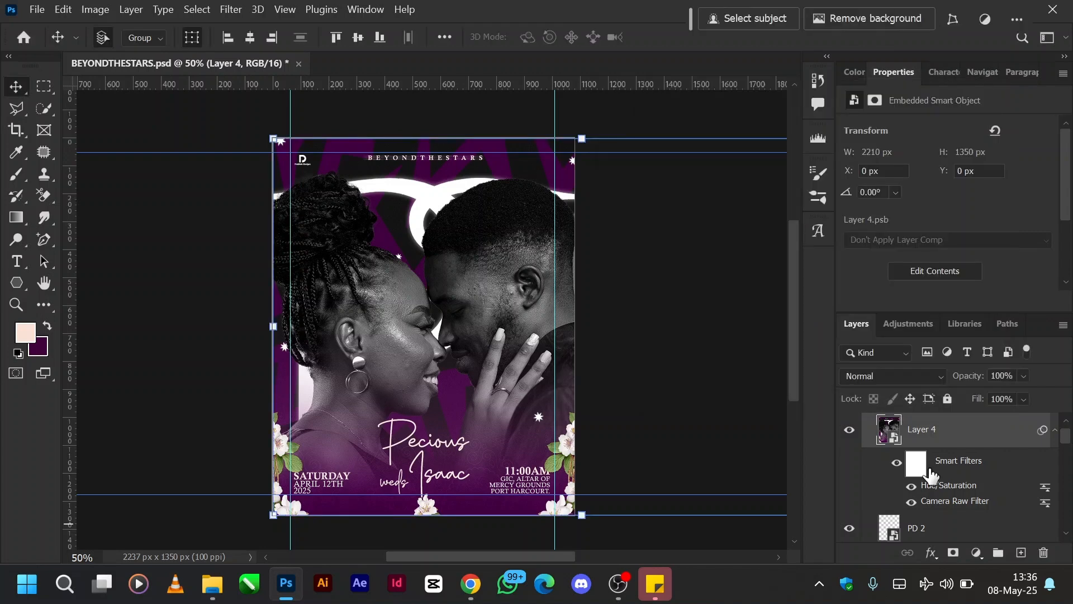
# Step: Show Artboard 2 beside Artboard 1 and expand its layers, with Artboard 1 selected and collapsed
pyautogui.scroll(1, 930, 475)
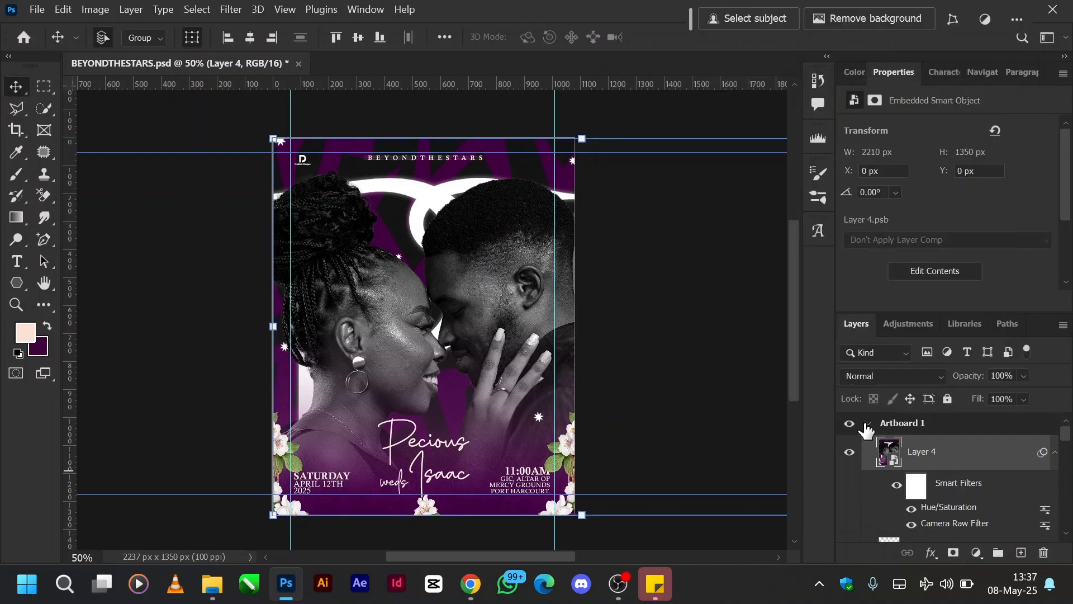
pyautogui.click(868, 423)
pyautogui.click(895, 426)
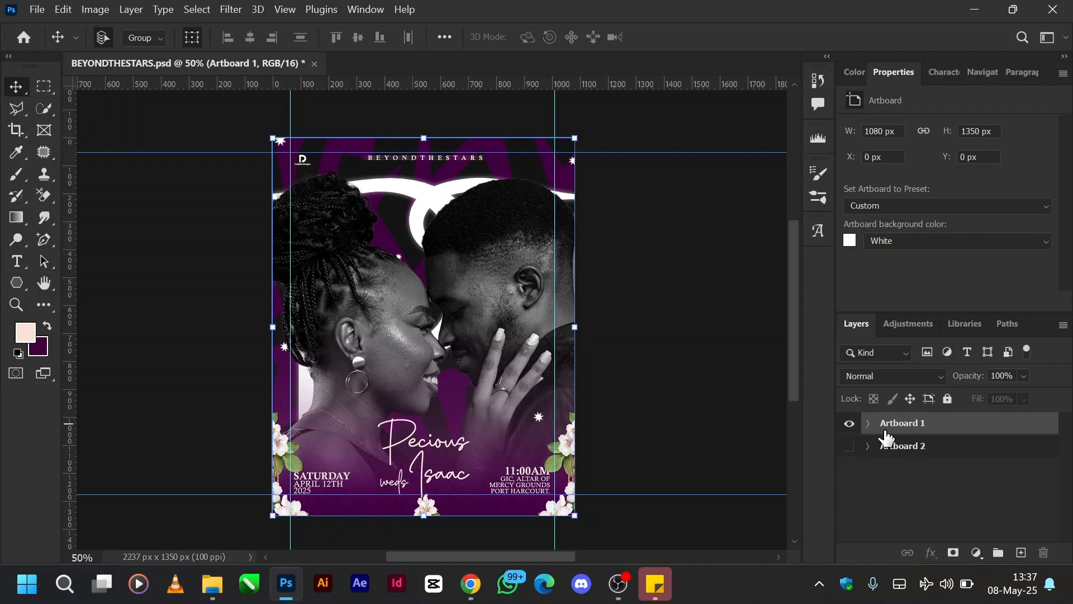
pyautogui.click(851, 447)
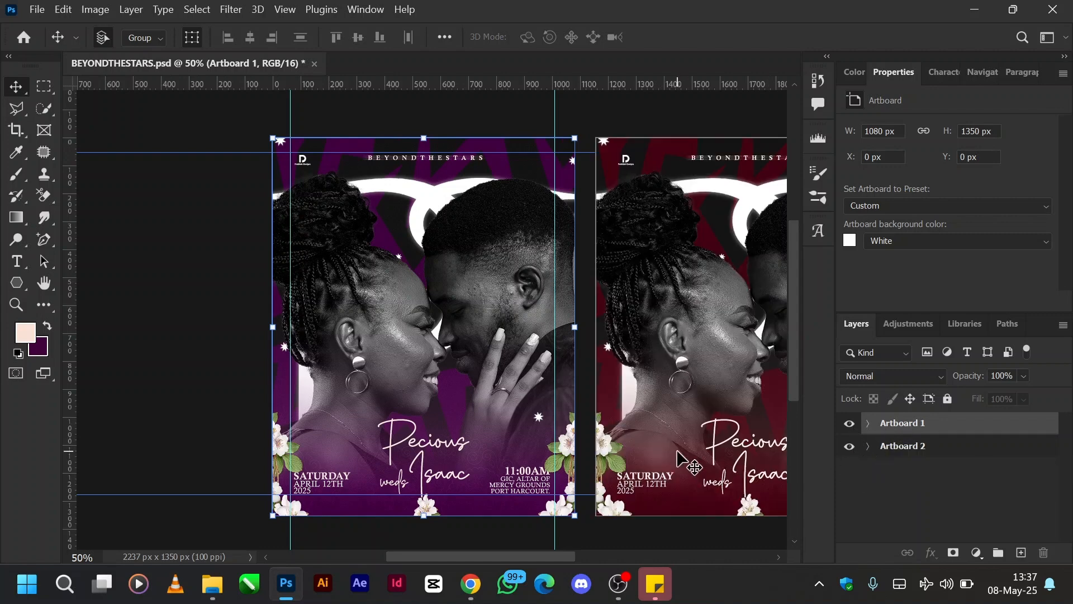
pyautogui.hscroll(5, 678, 455)
pyautogui.hscroll(3, 680, 458)
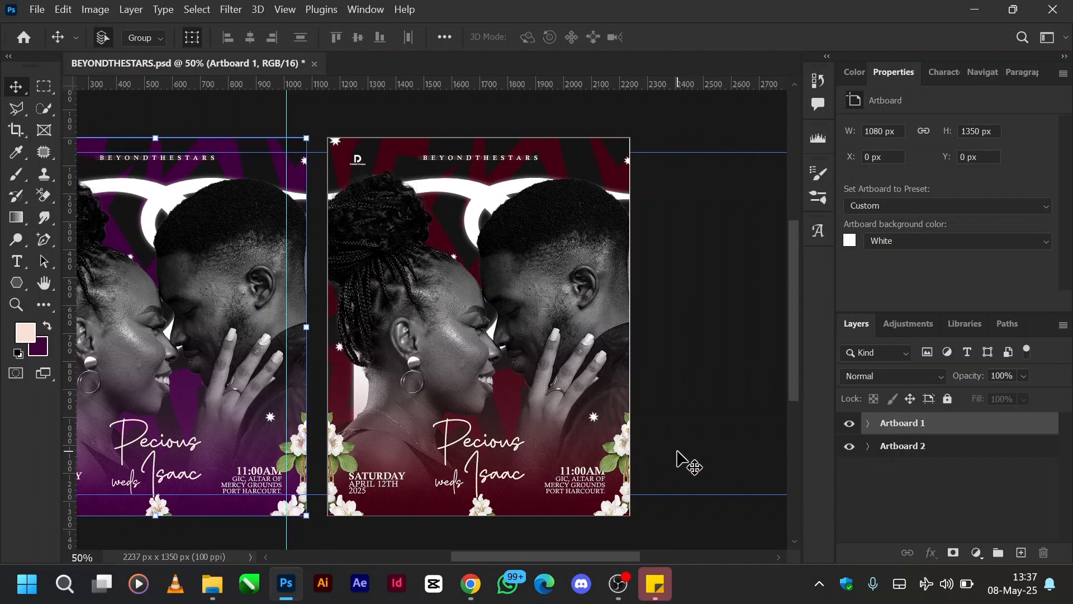
pyautogui.hscroll(-2, 686, 463)
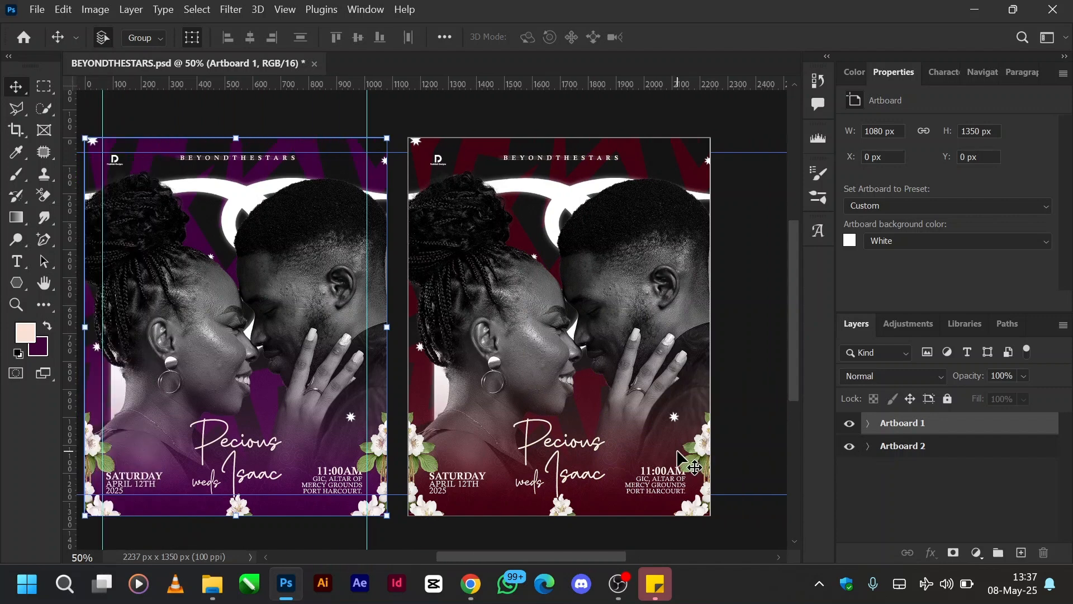
pyautogui.click(869, 447)
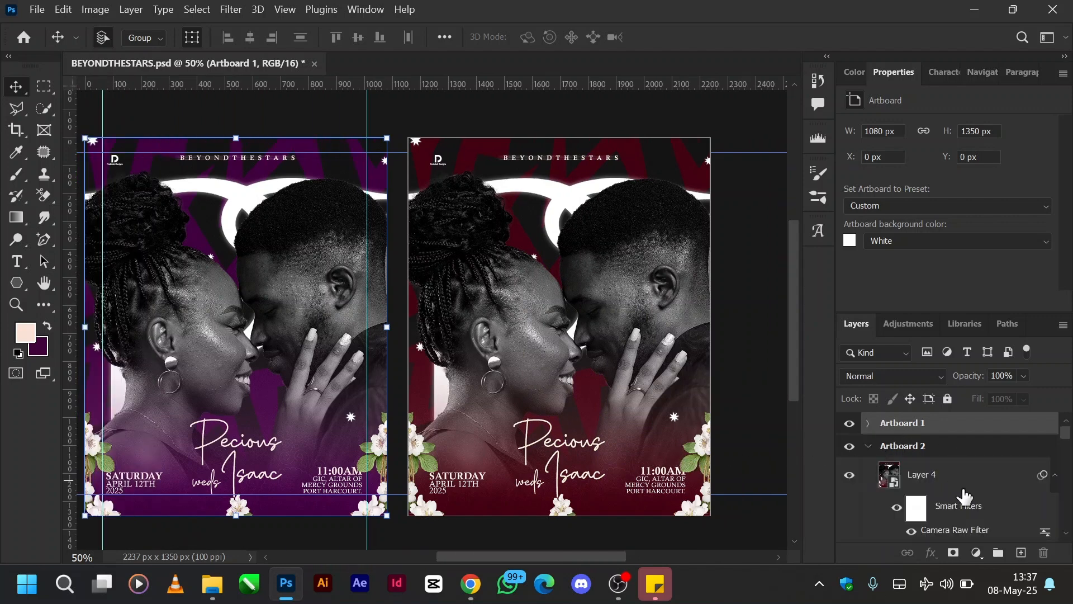
pyautogui.scroll(-2, 966, 496)
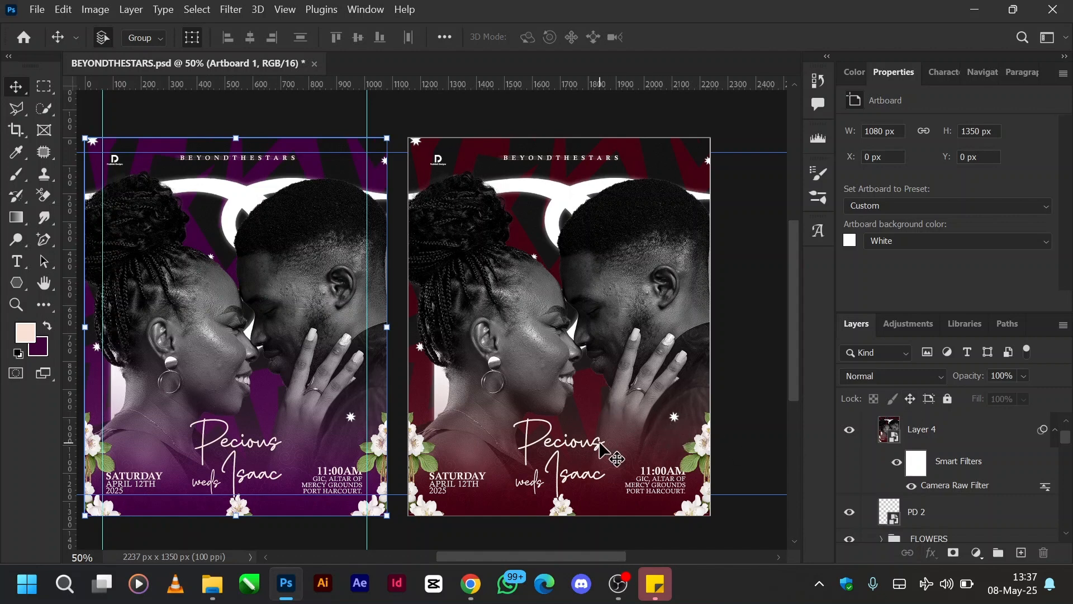
# Step: Collapse Artboard 2's layer list, leaving the purple and red flyer versions side by side
pyautogui.hscroll(1, 611, 445)
pyautogui.hscroll(-3, 612, 444)
pyautogui.hscroll(1, 615, 455)
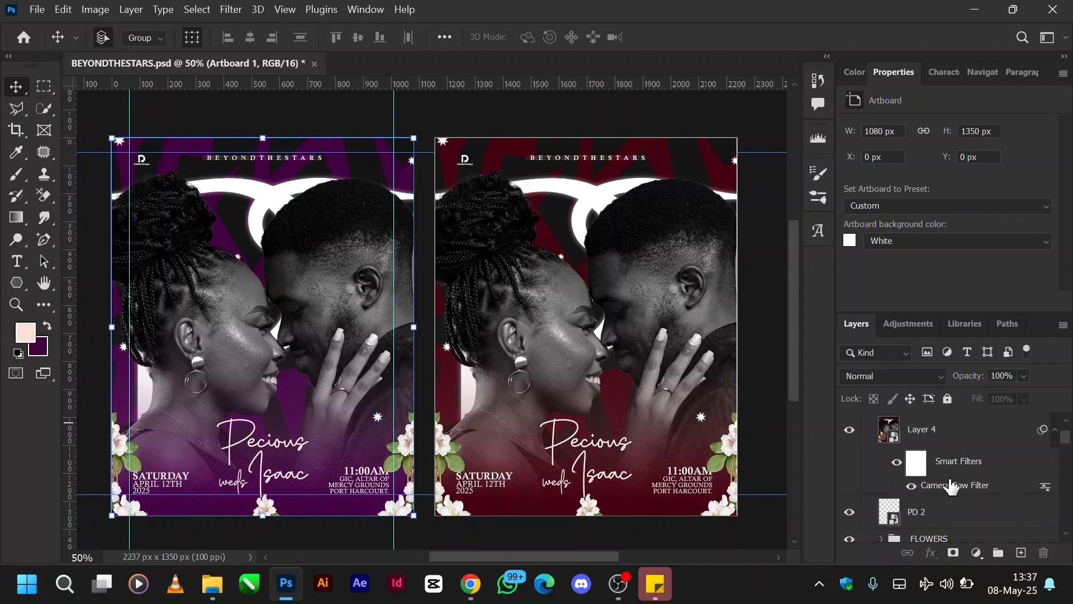
pyautogui.click(1038, 482)
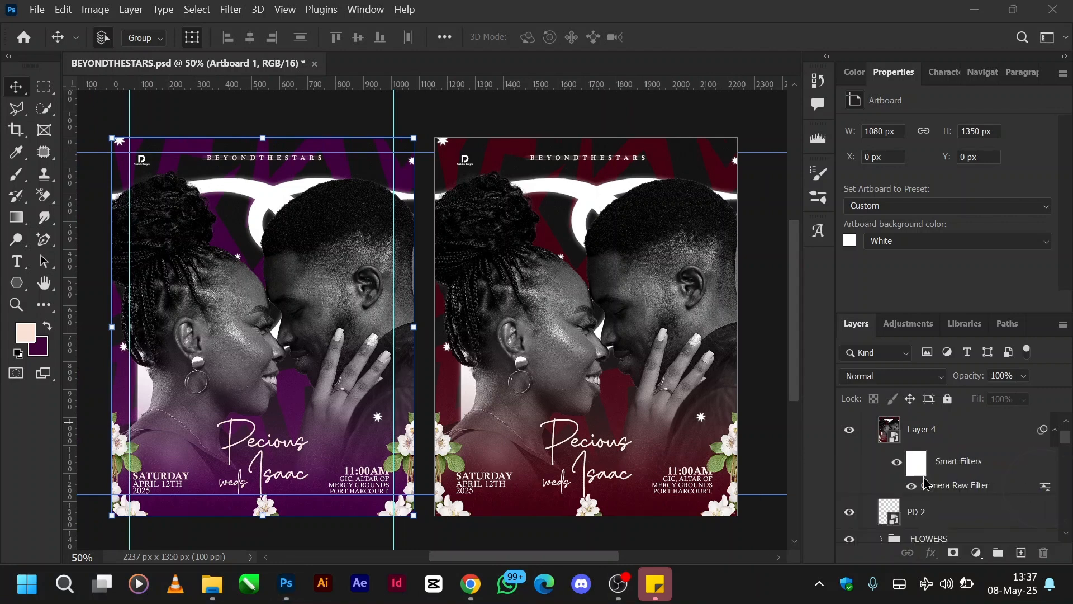
pyautogui.scroll(2, 920, 479)
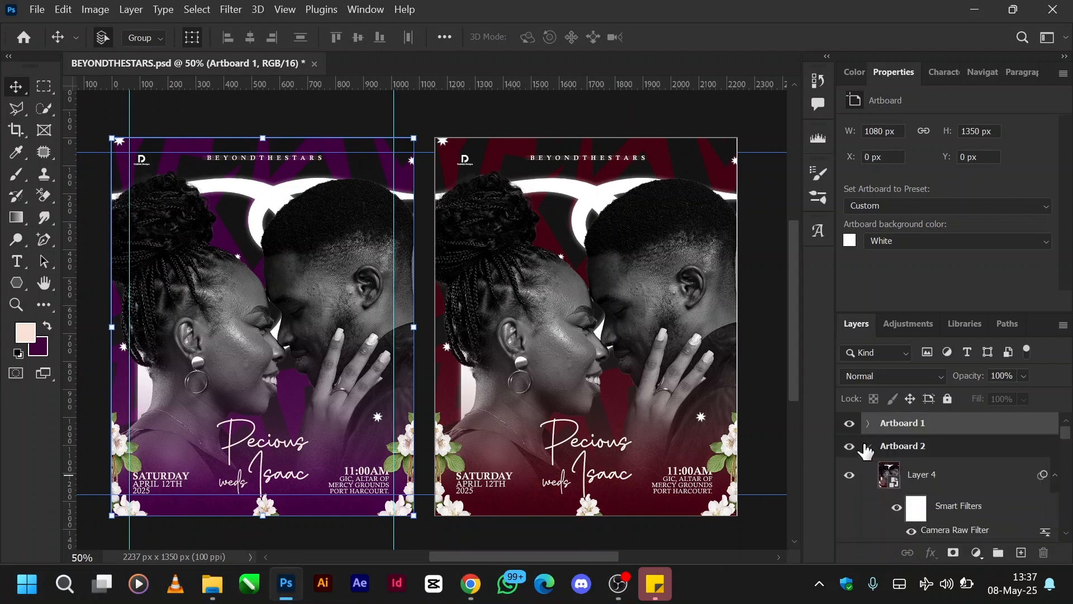
pyautogui.press('XF86MonBrightnessUp')
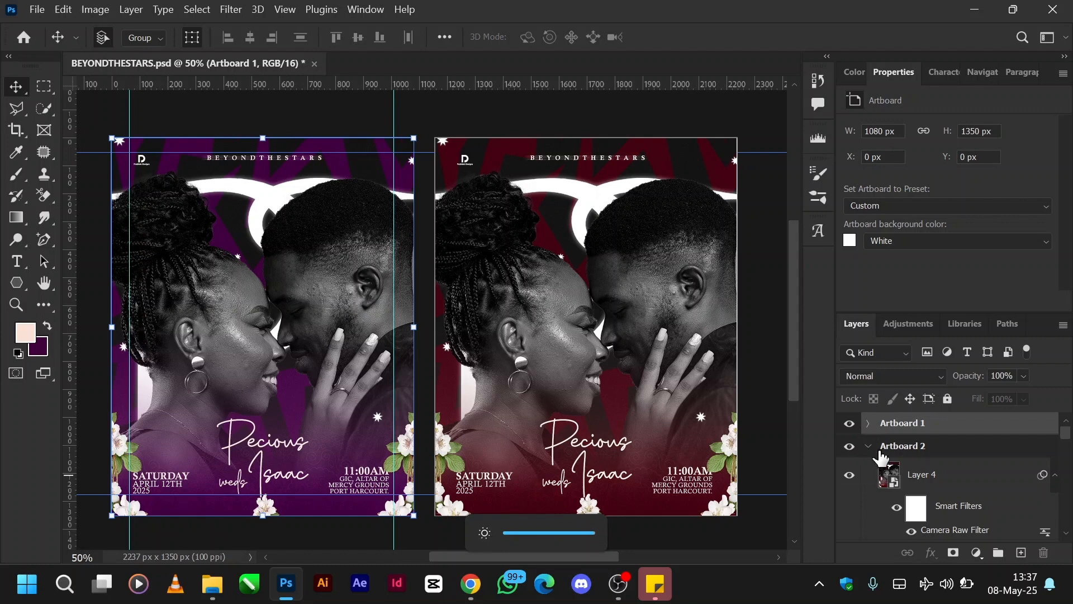
pyautogui.click(868, 446)
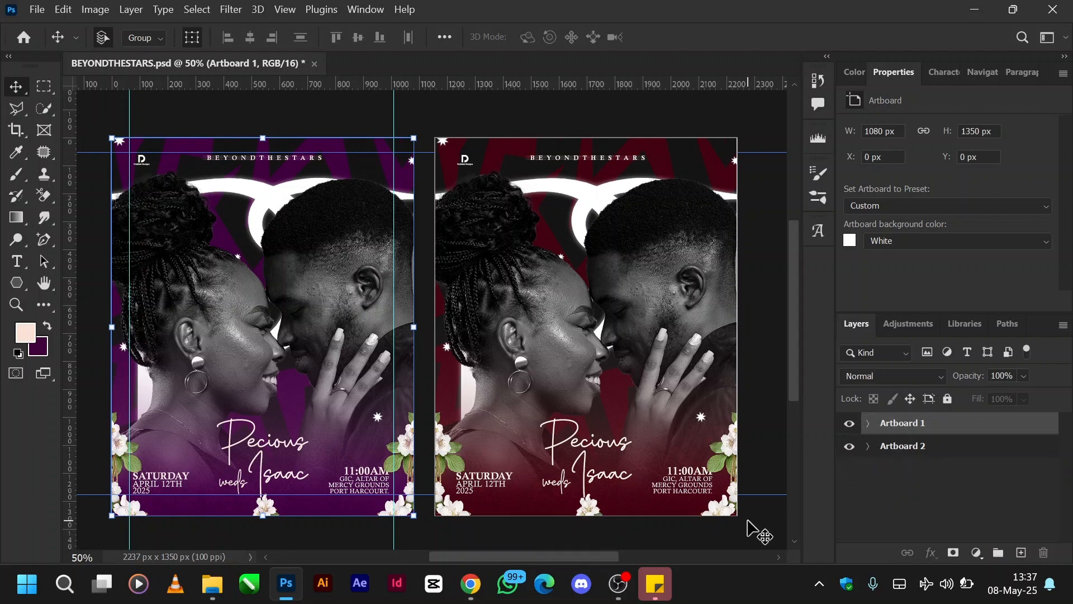
pyautogui.hscroll(-1, 749, 522)
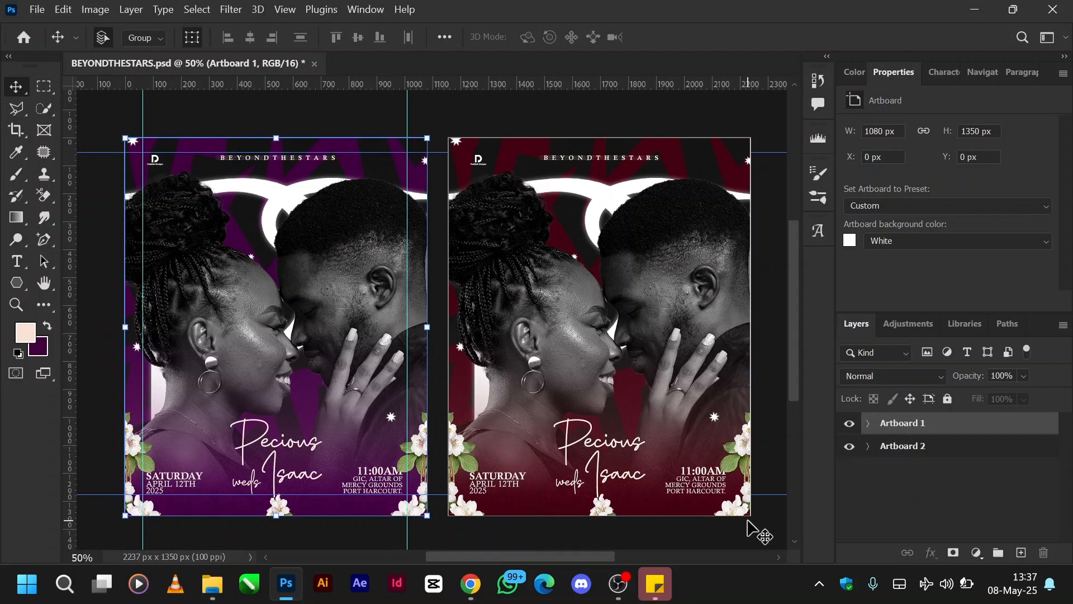